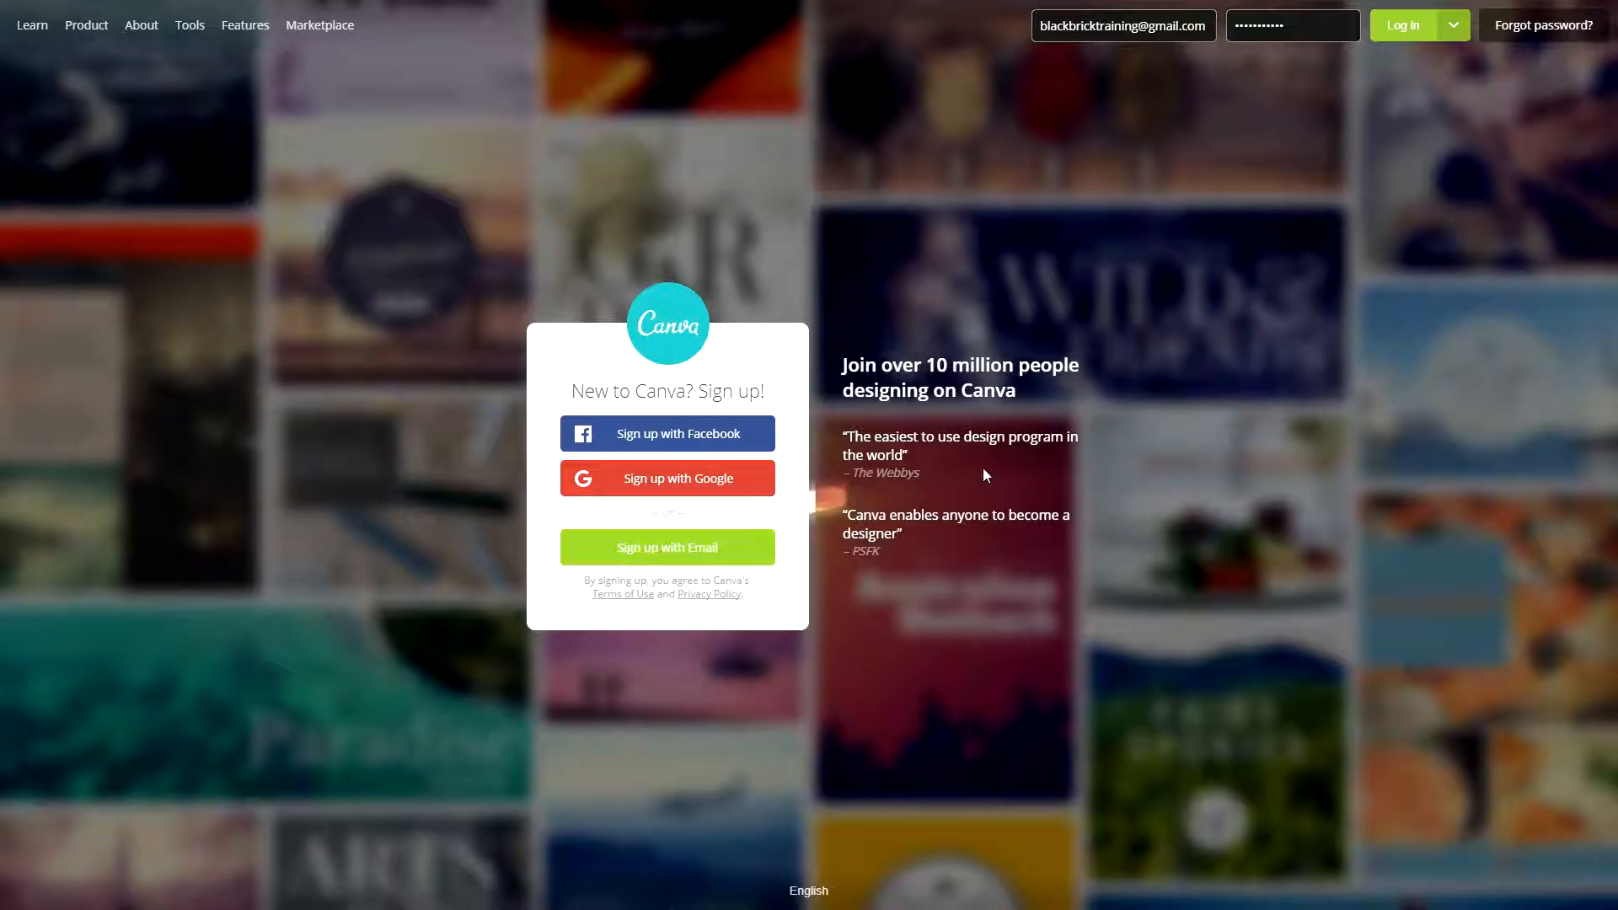
- Log in to the account with the credentials already filled in
left_click(1400, 18)
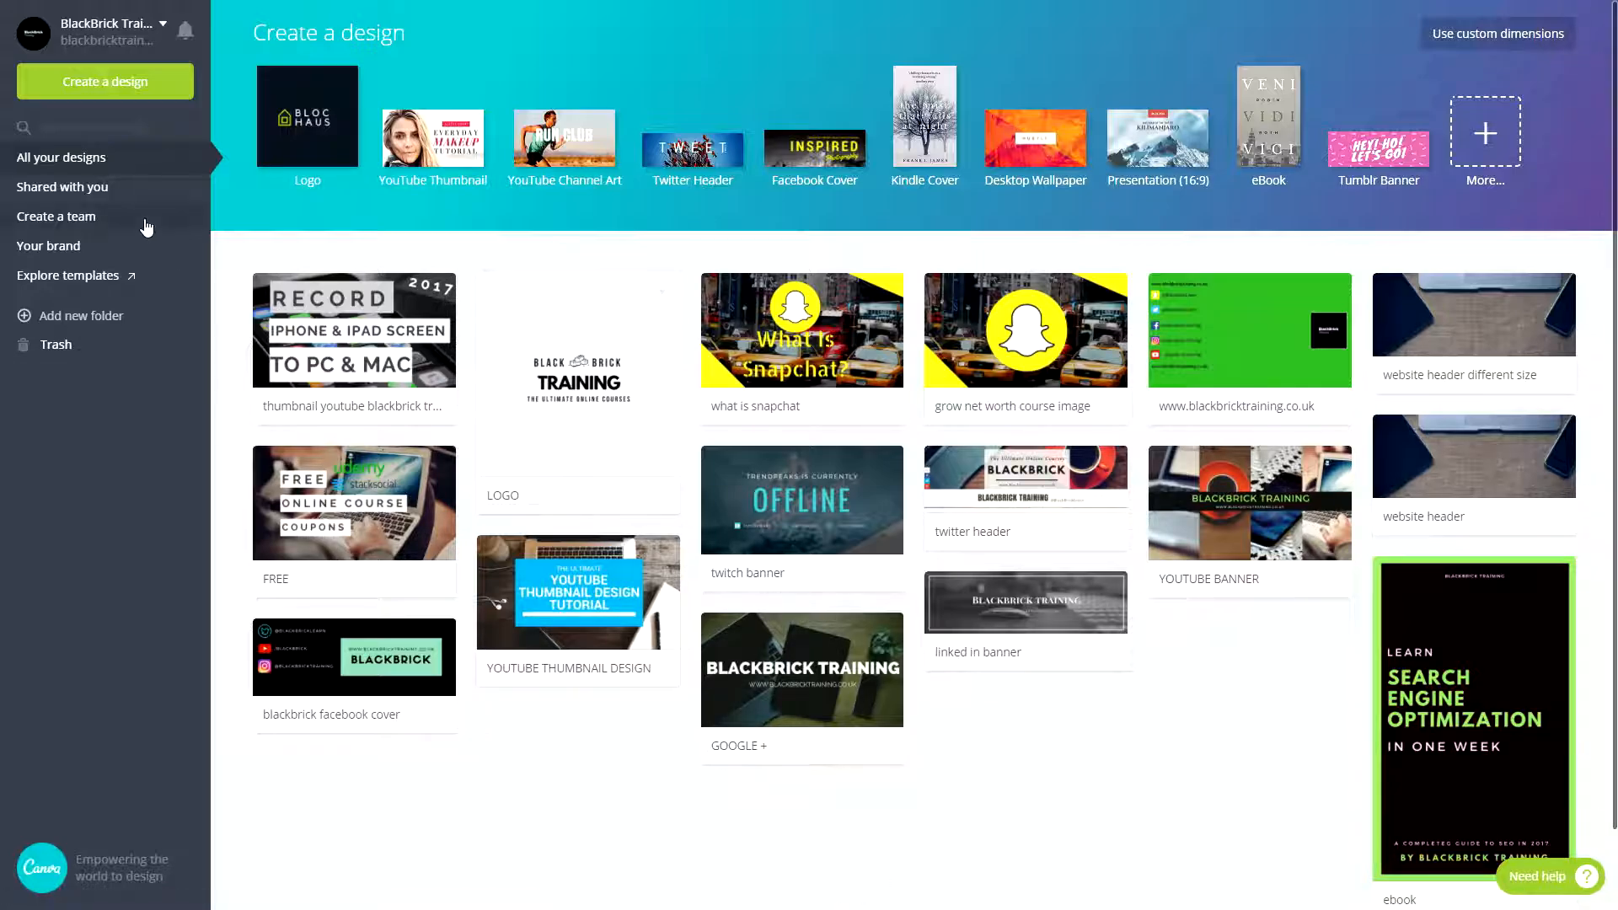
left_click(421, 306)
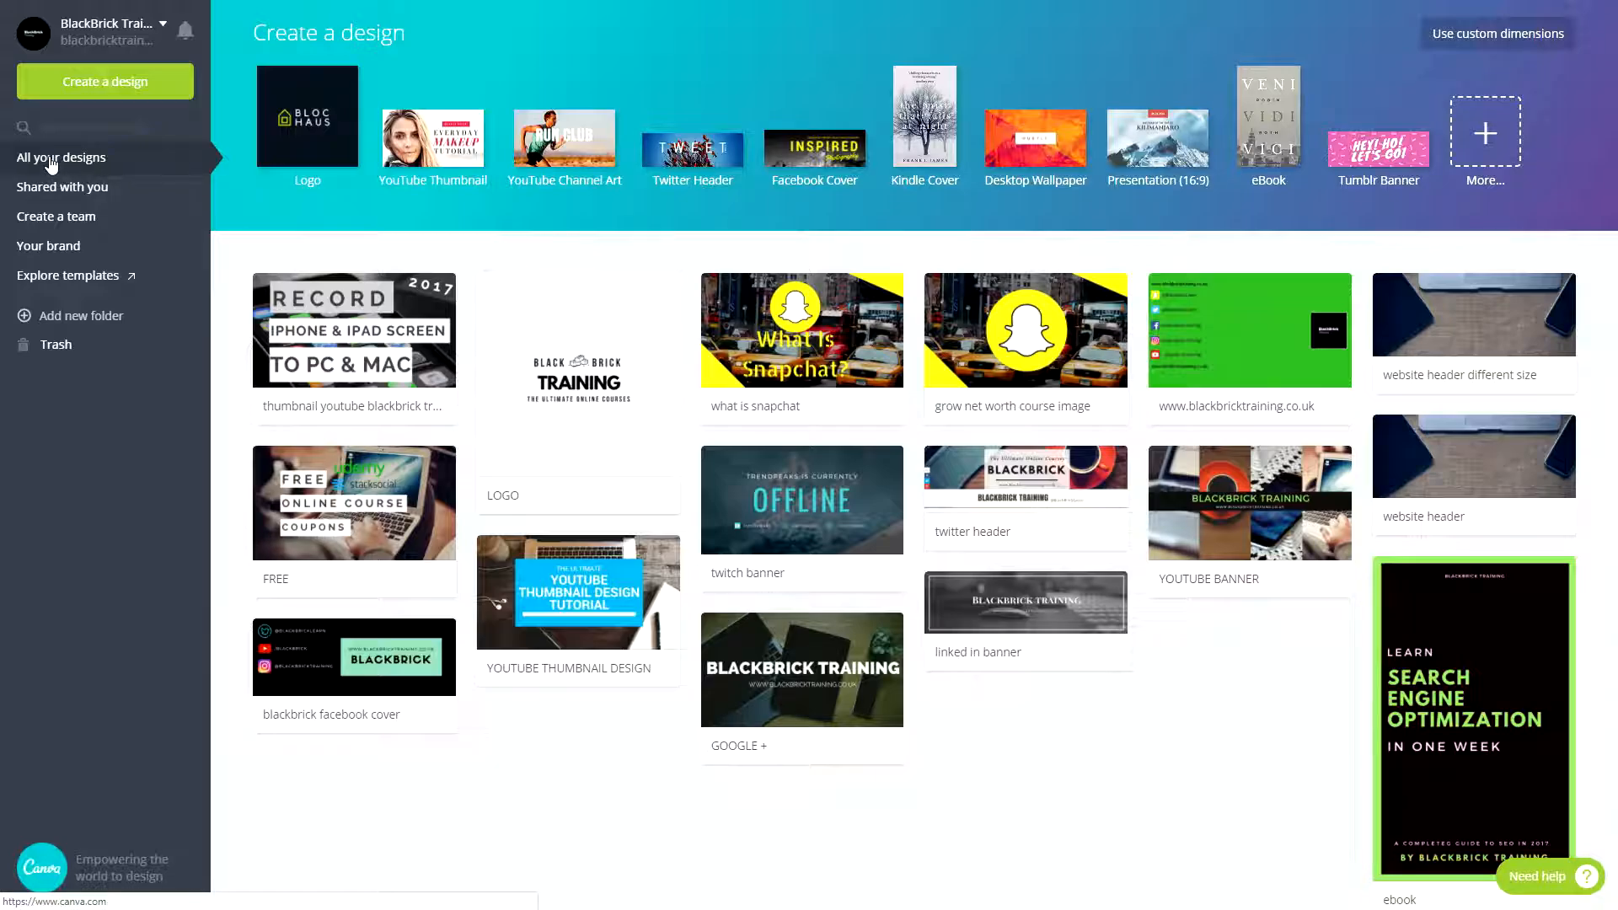
- View the account options and the copy and trash options of the "thumbnail youtube blackbrick" design
left_click(162, 28)
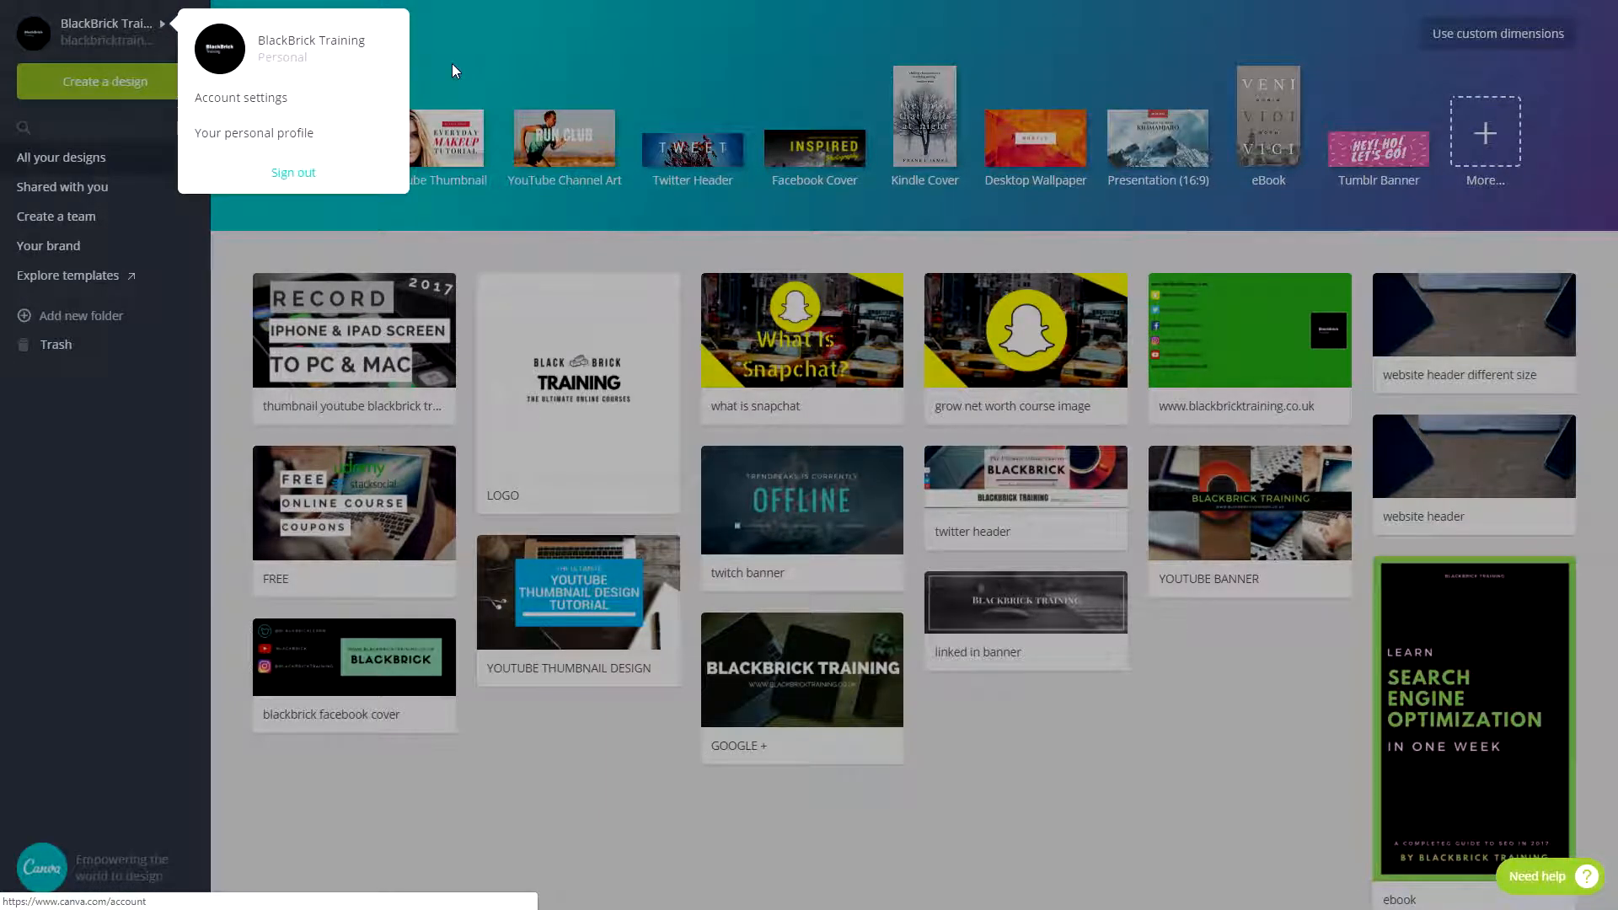
left_click(162, 110)
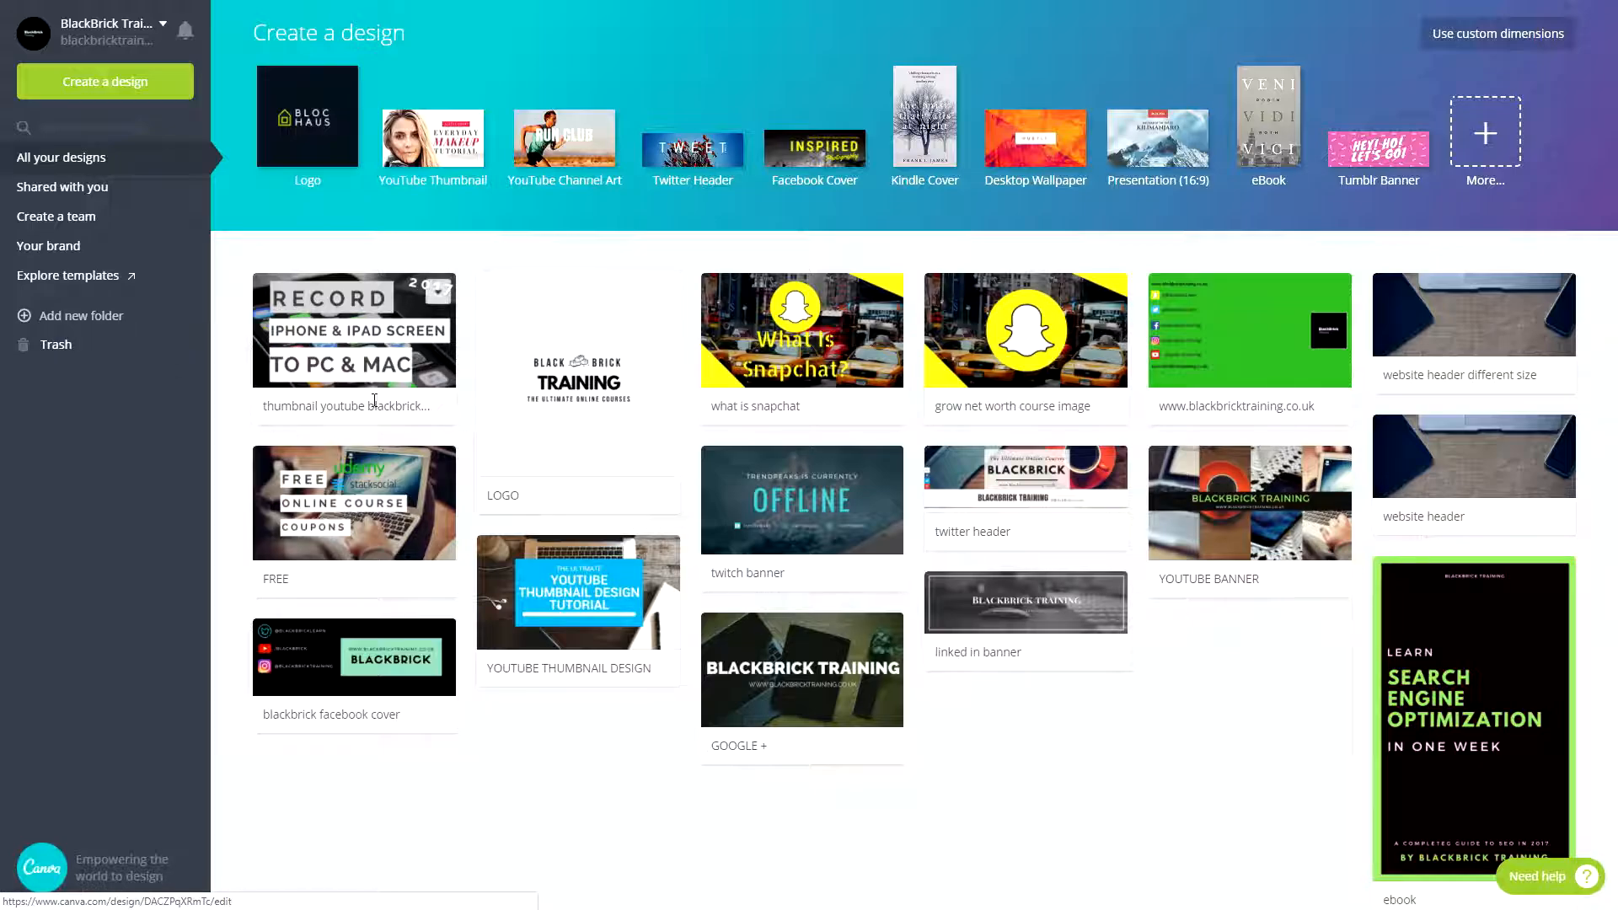
left_click(439, 292)
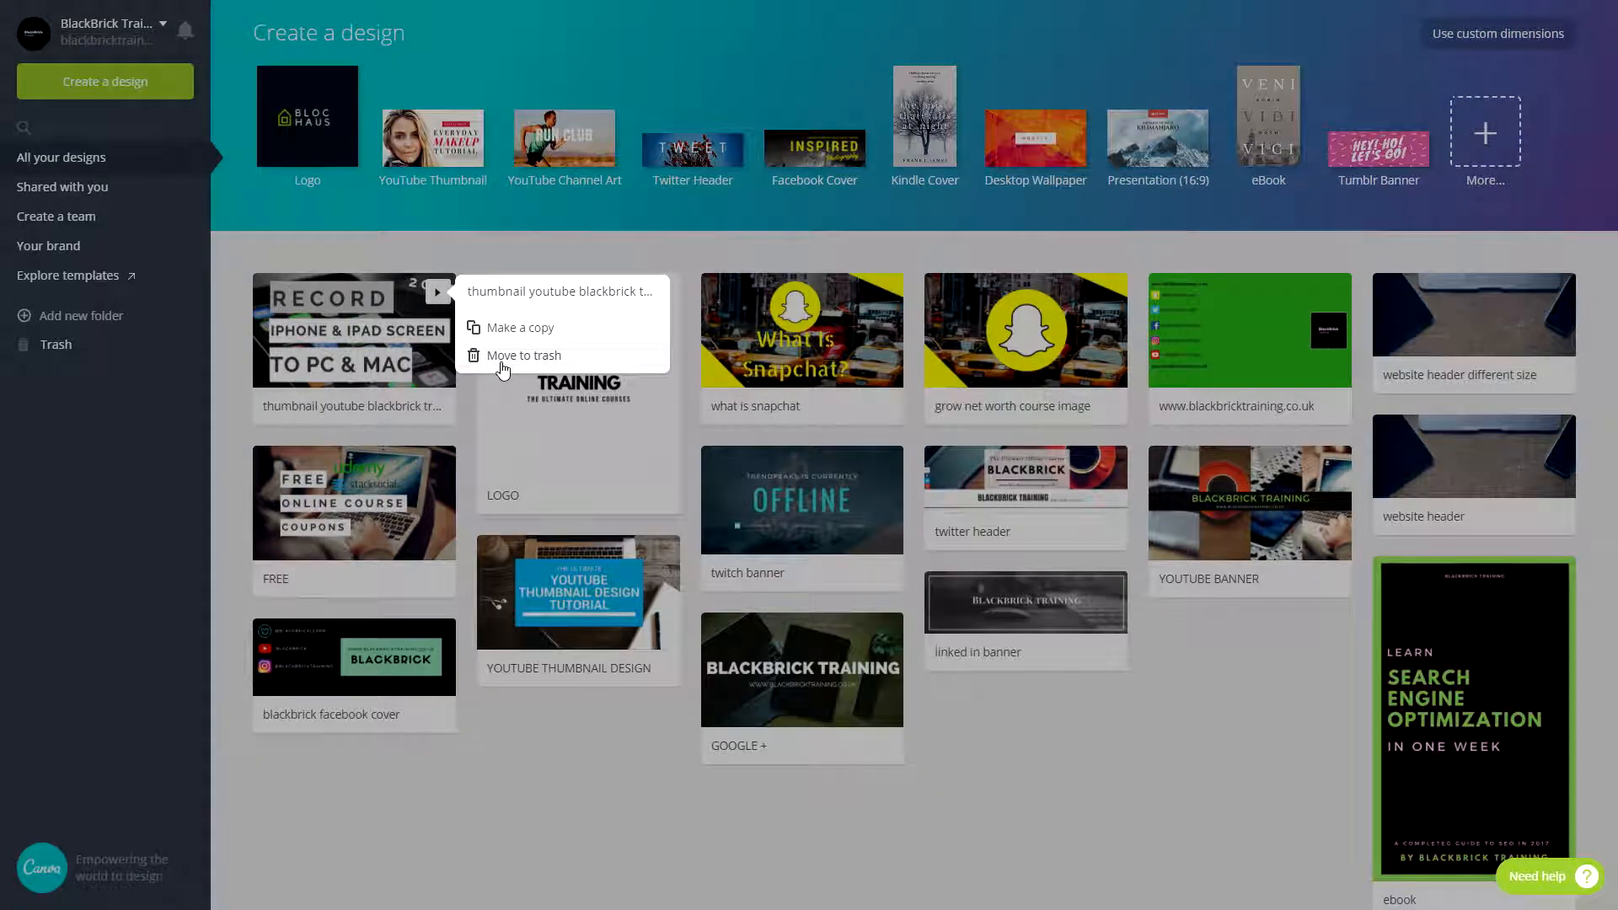
left_click(1138, 776)
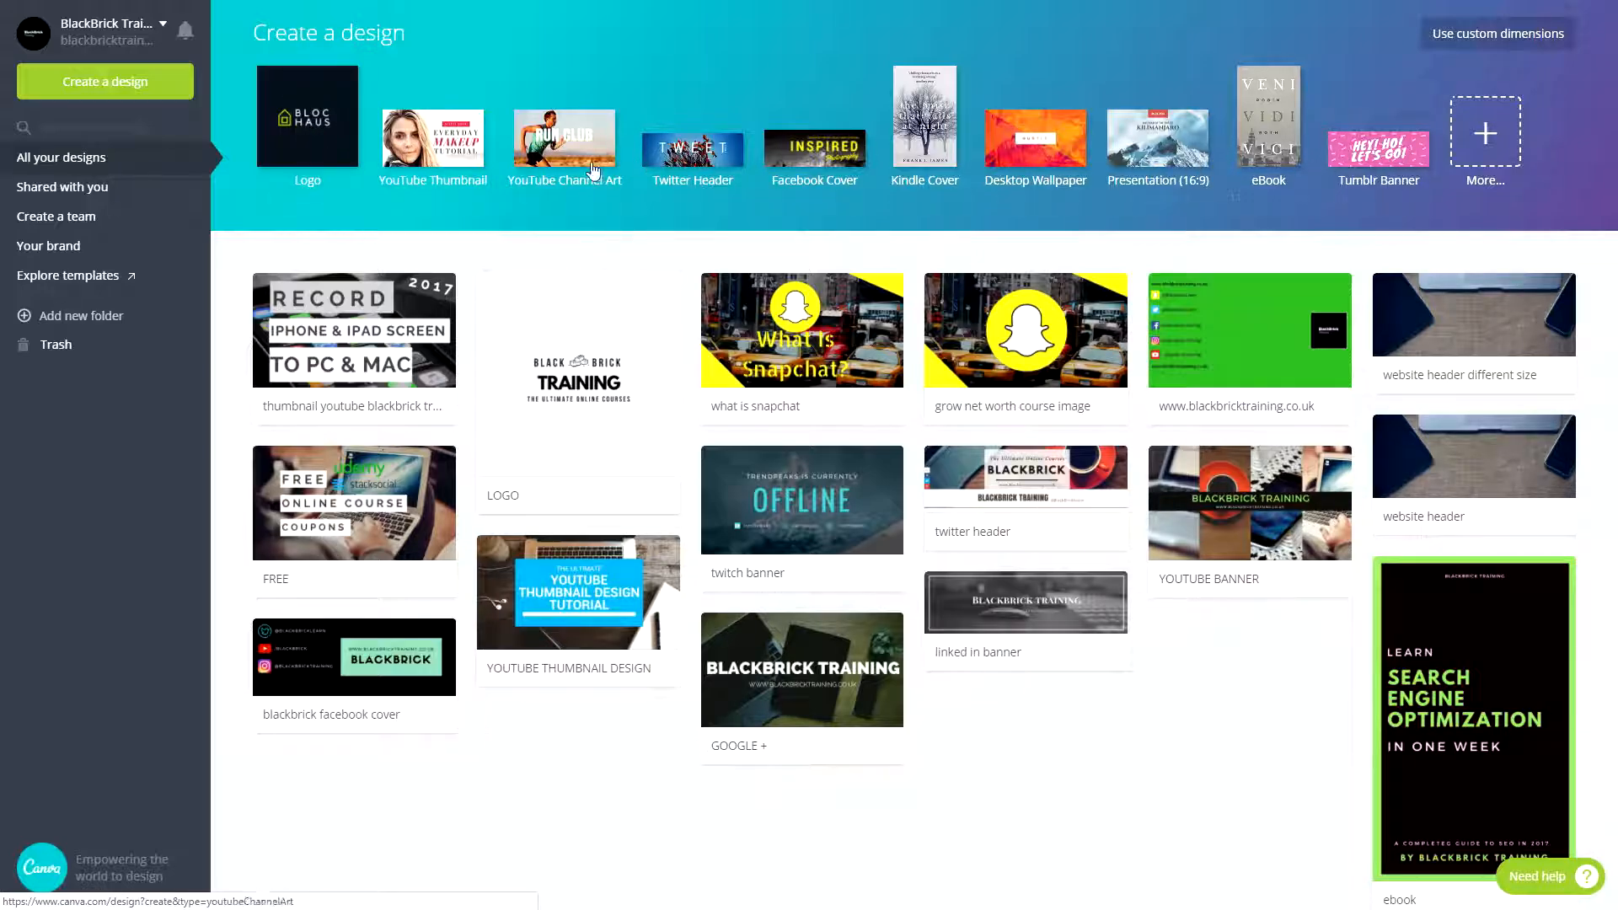
- Browse the full list of design types and create a new YouTube Thumbnail design
left_click(1480, 132)
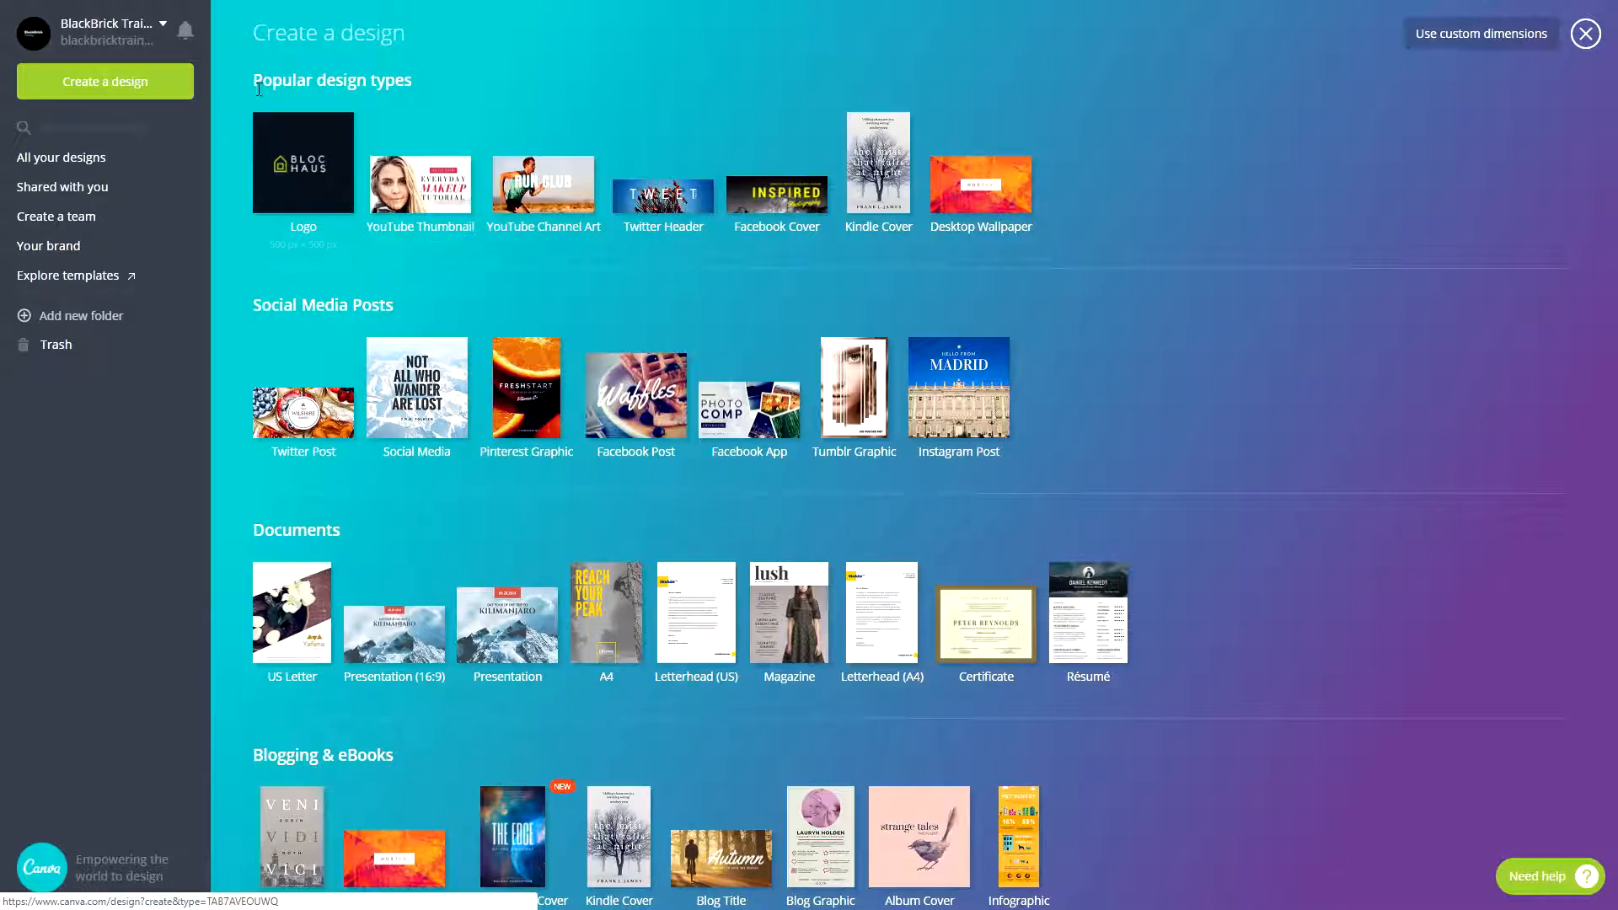
scroll(324, 215, "down", 3)
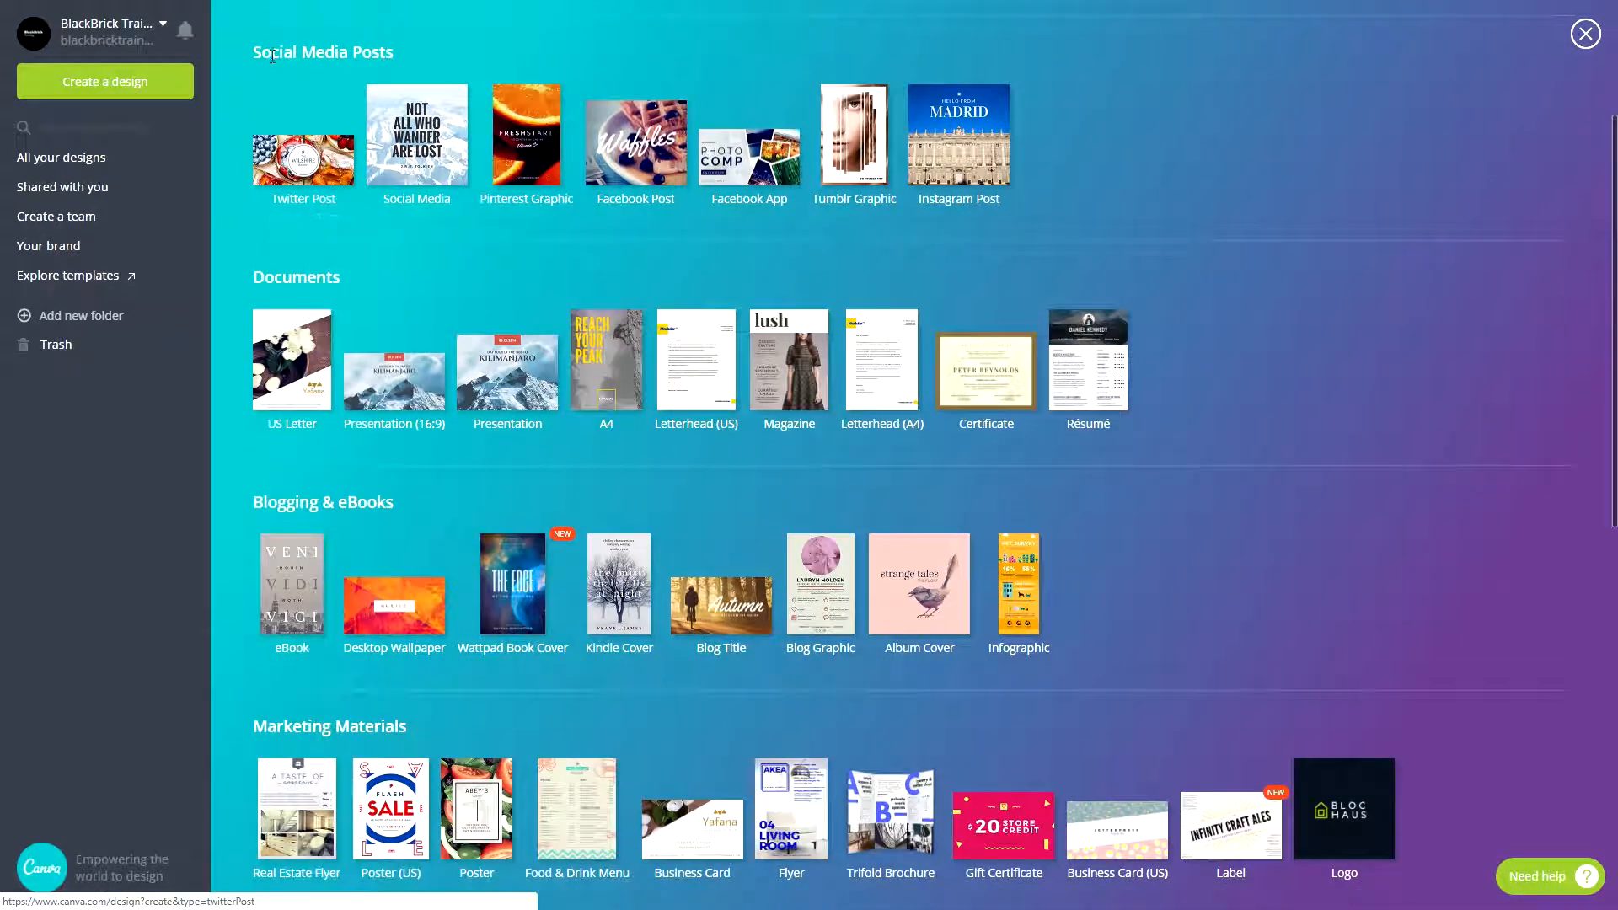
scroll(319, 225, "down", 1)
scroll(321, 168, "down", 1)
scroll(584, 182, "down", 2)
scroll(584, 182, "down", 3)
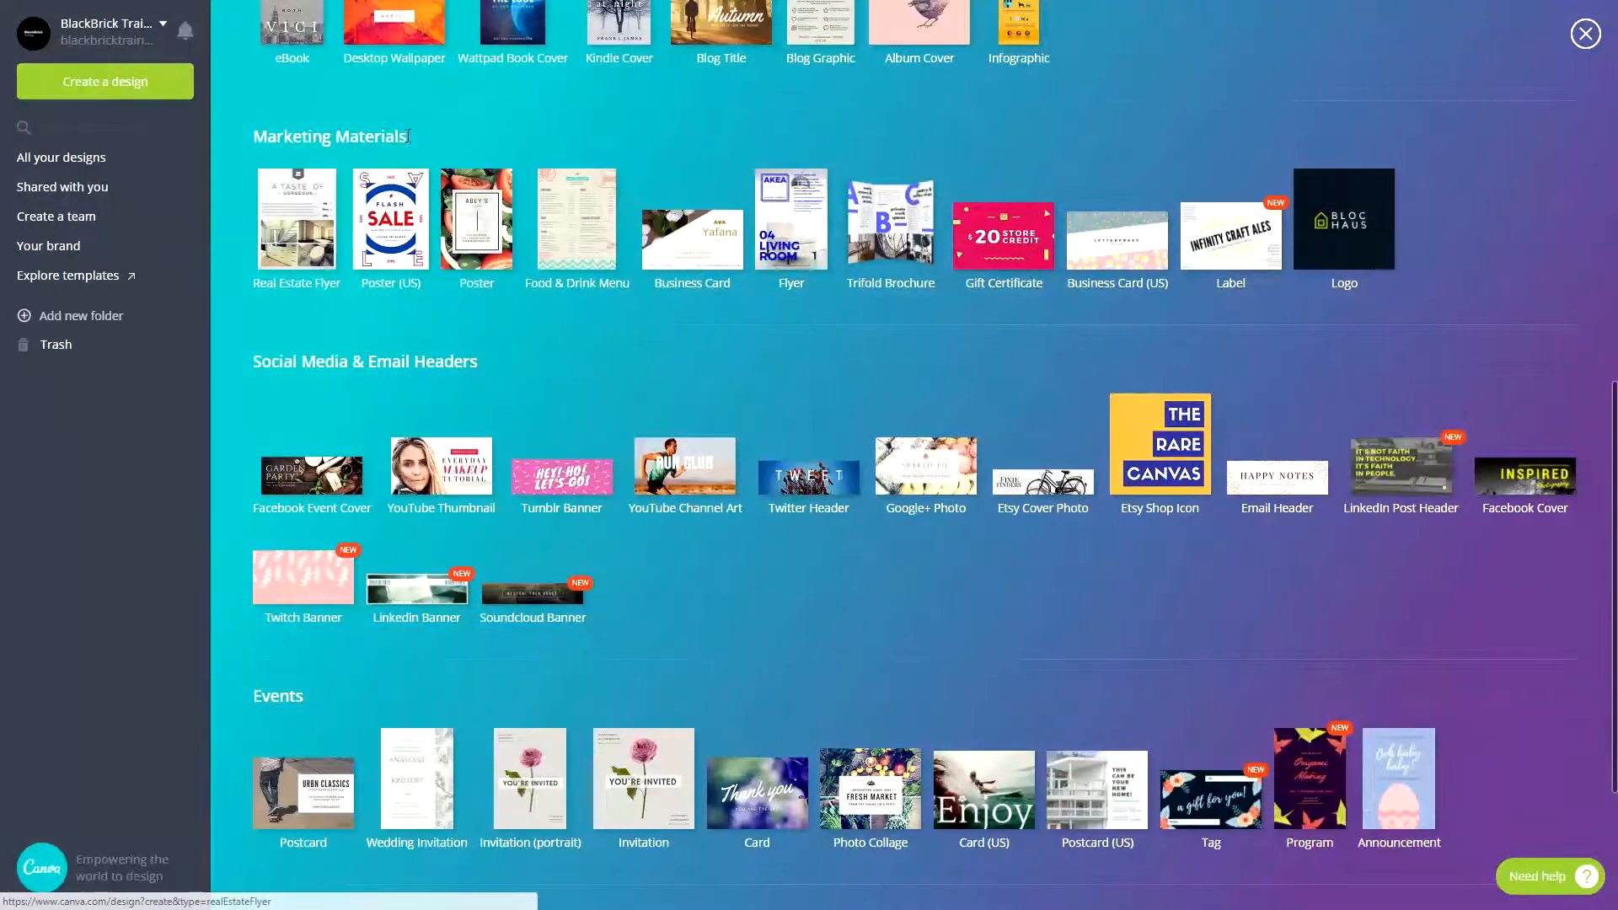
scroll(273, 106, "down", 3)
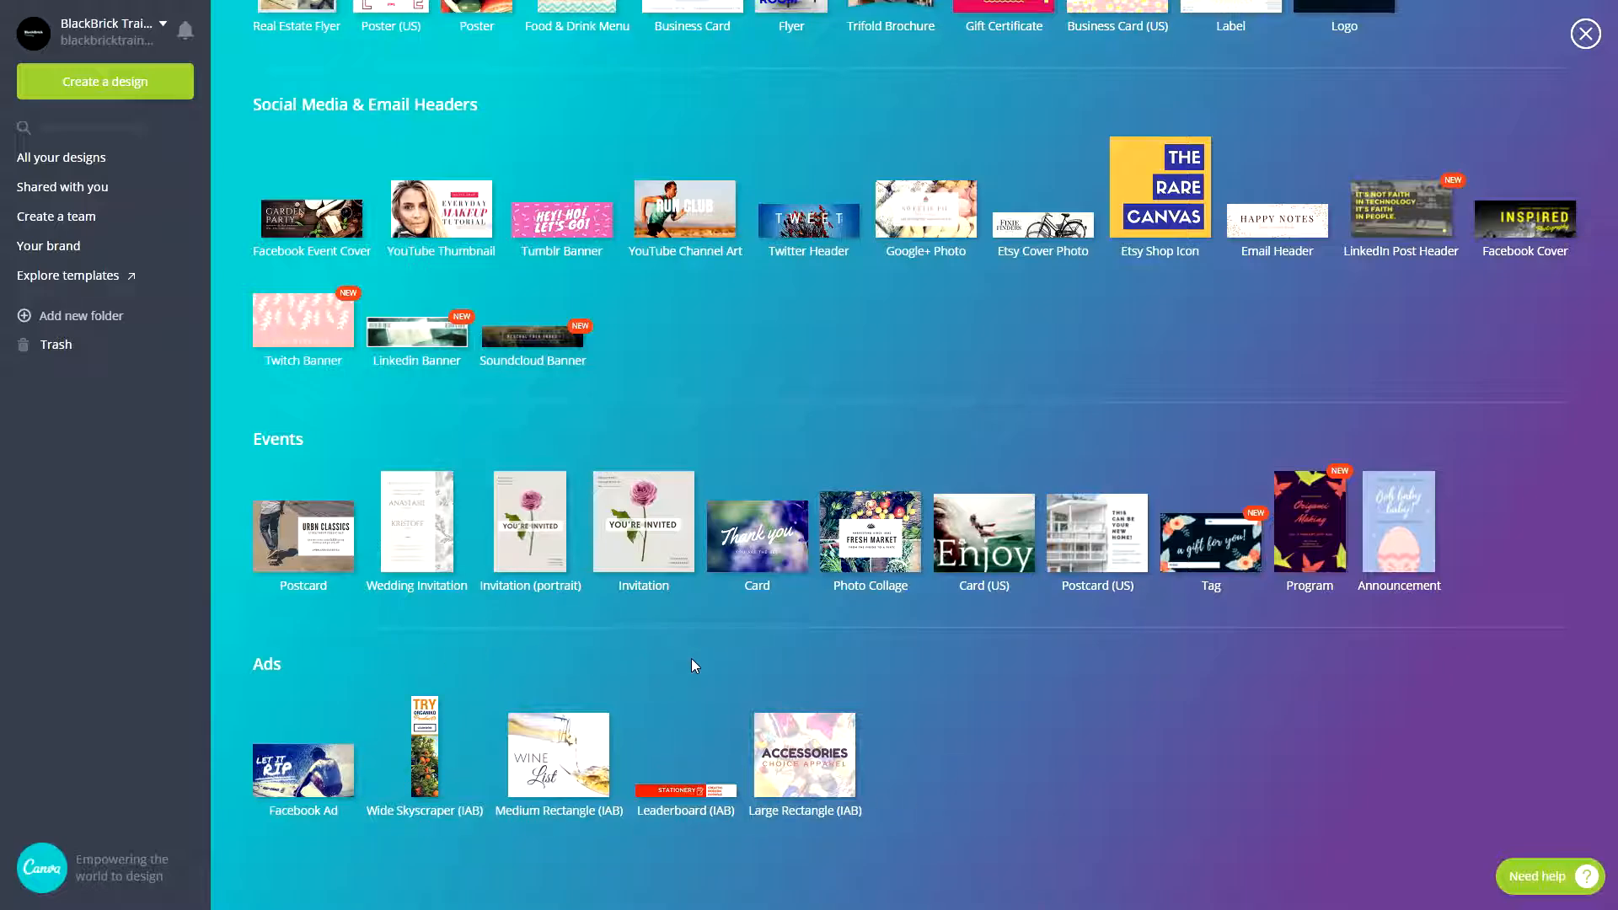
scroll(699, 662, "up", 4)
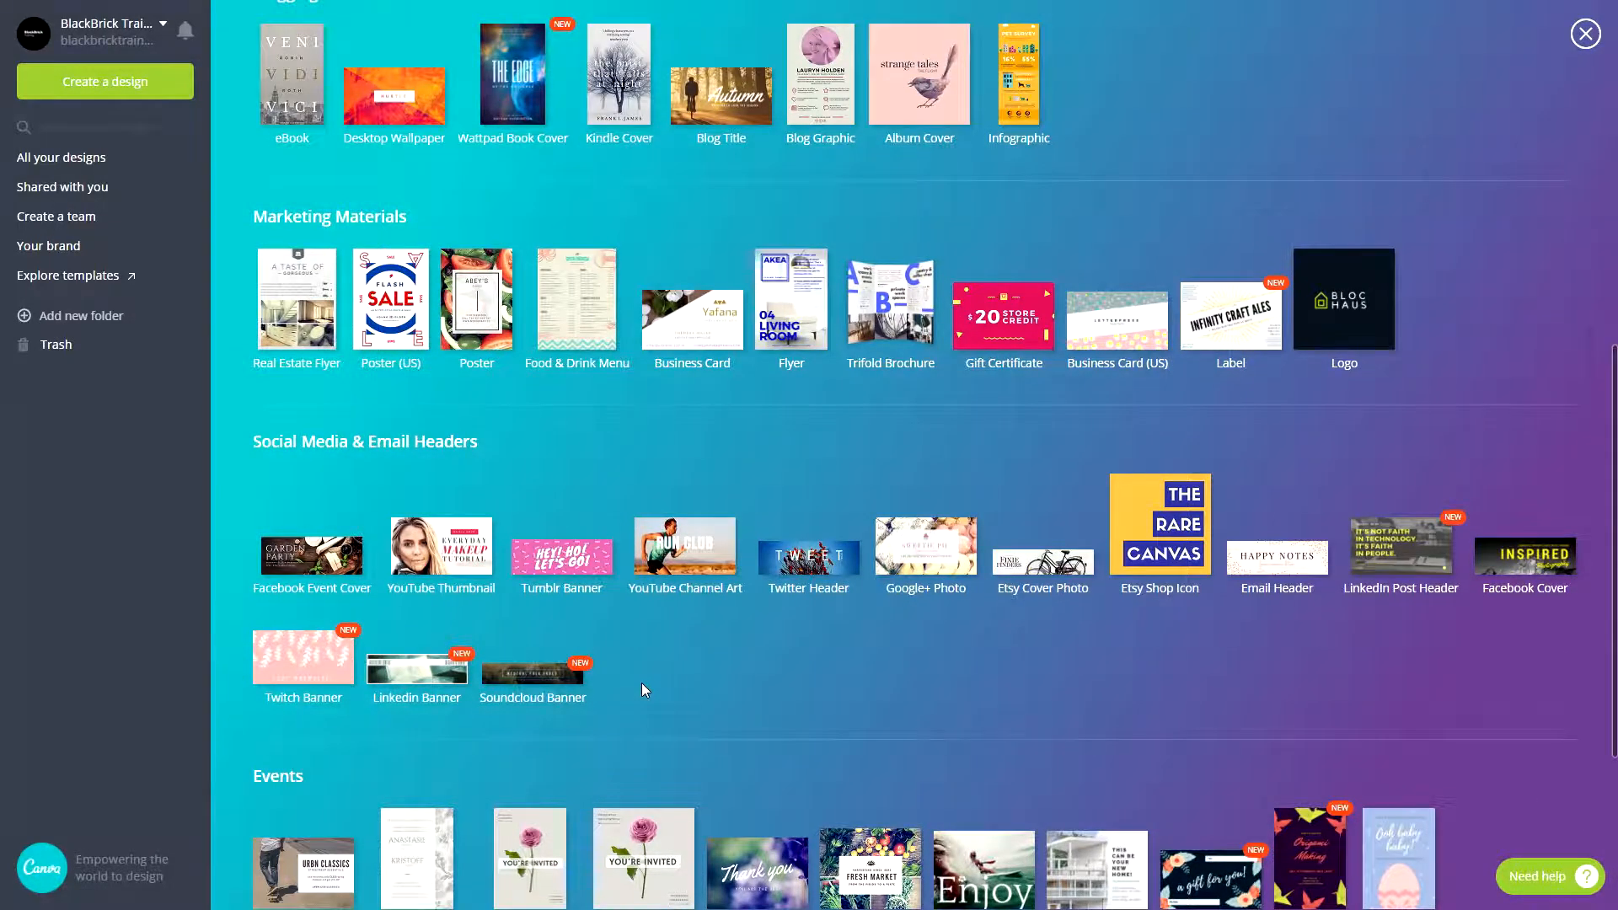
left_click(463, 558)
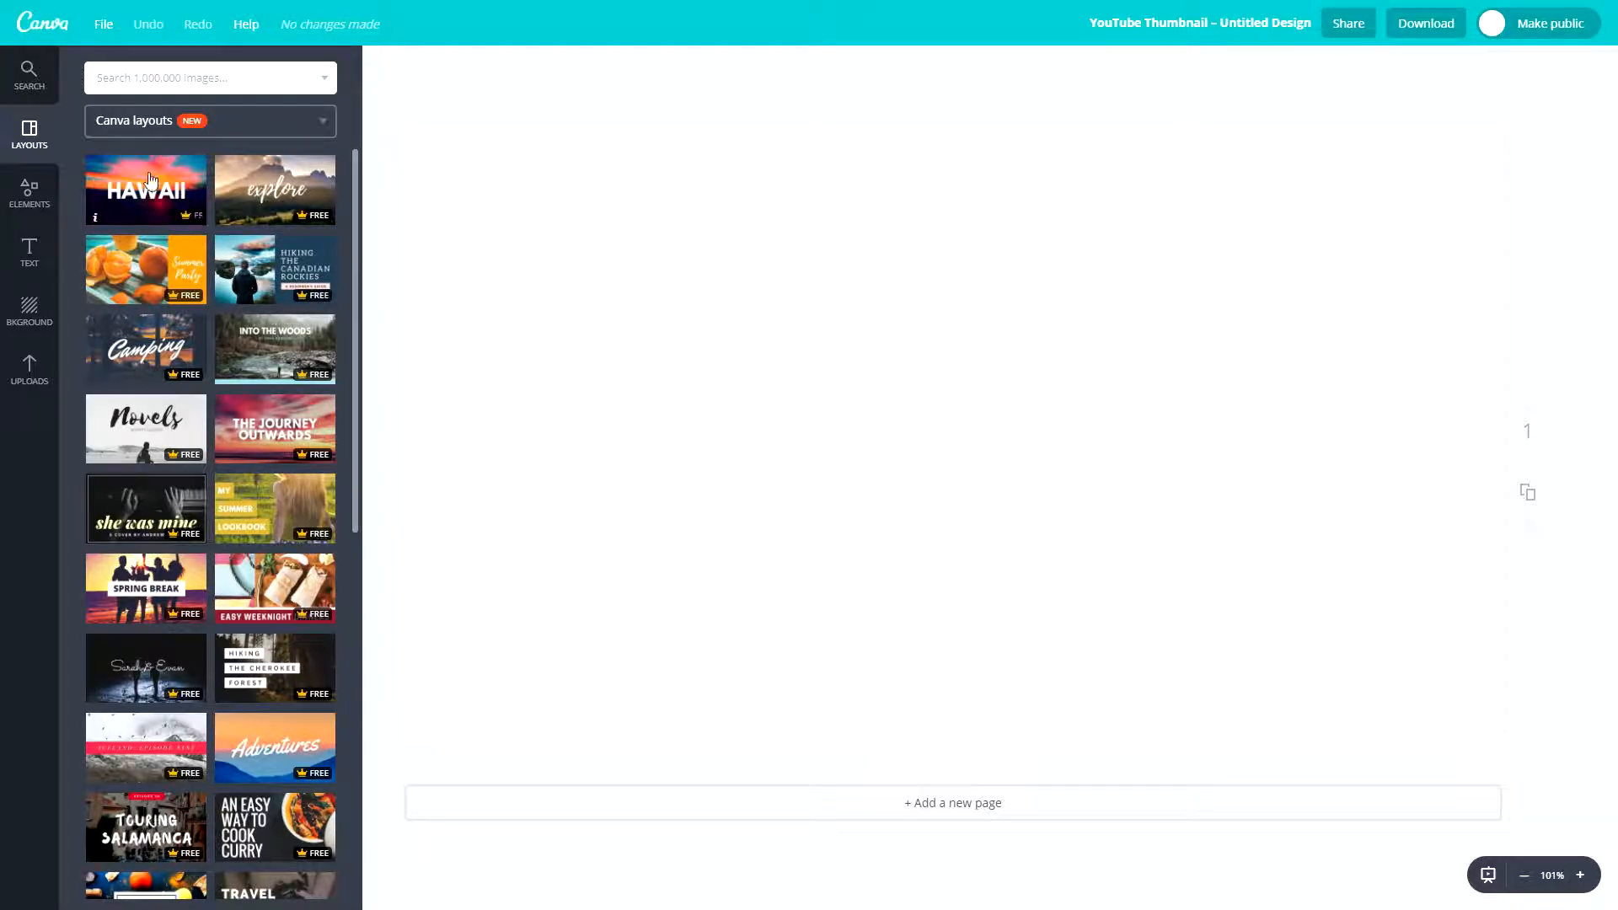
- Apply the "explore" layout to the blank thumbnail page and undo it
left_click(286, 196)
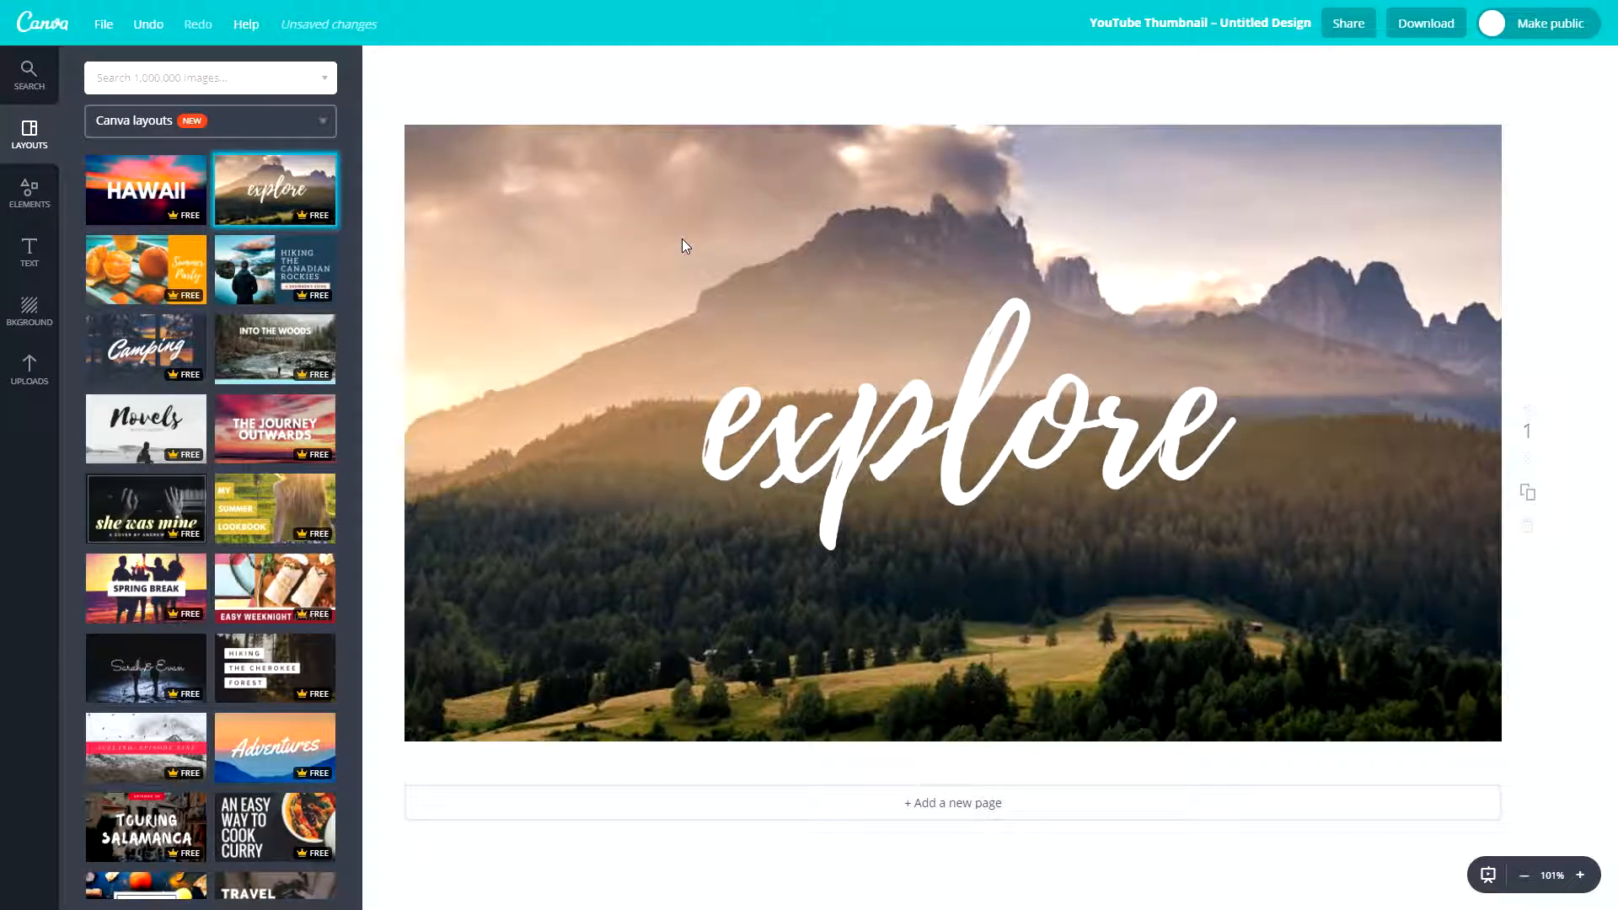
left_click(725, 405)
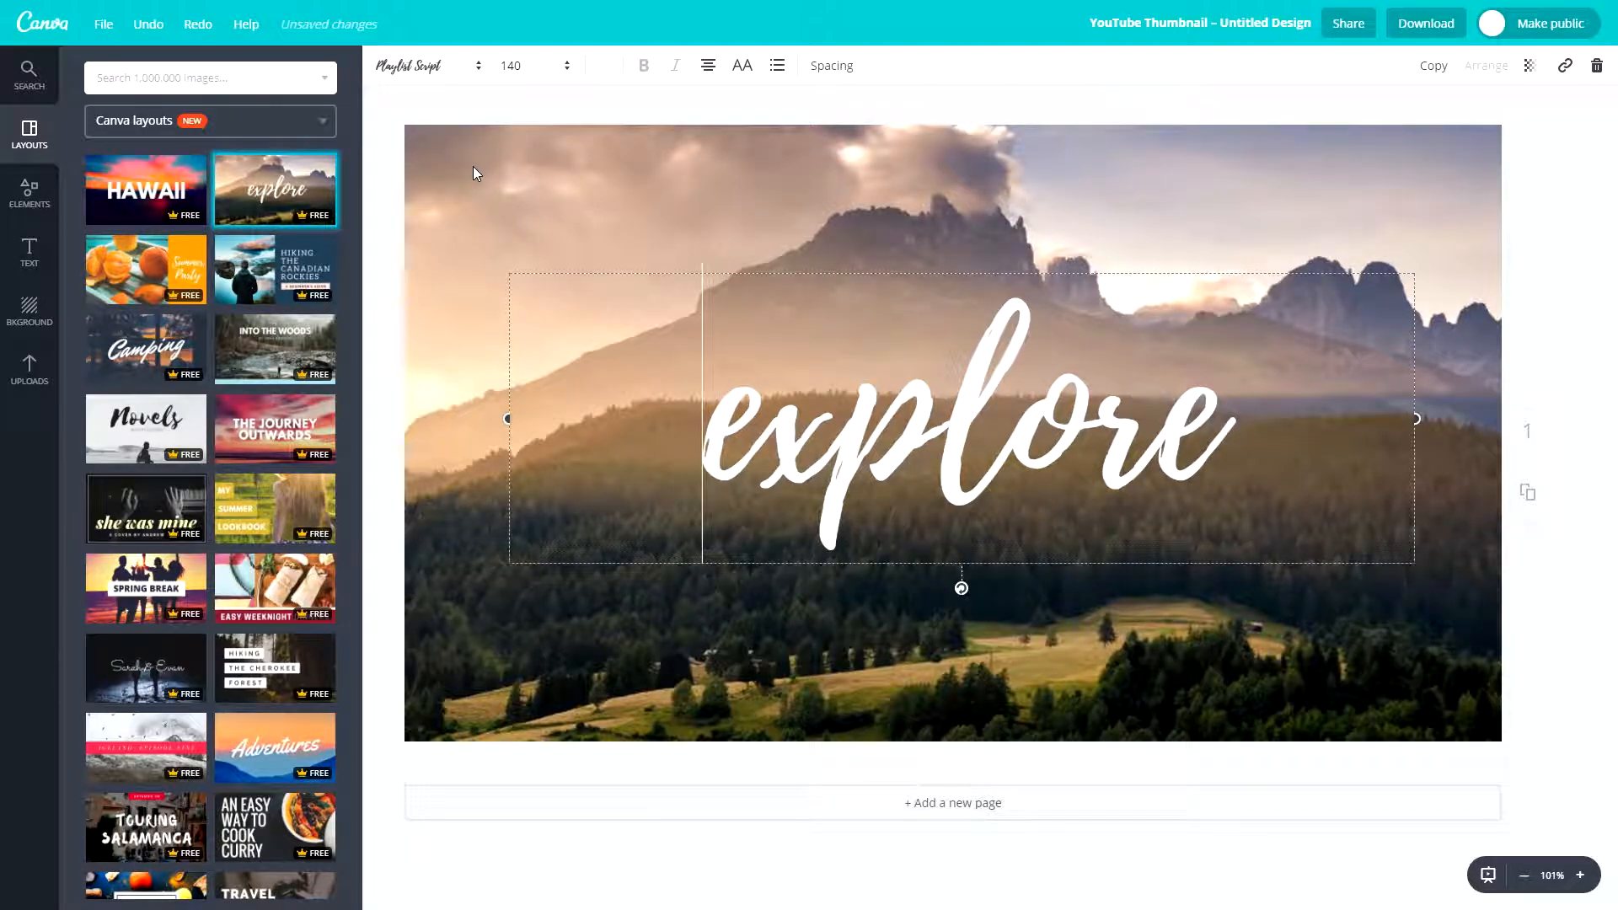
key("ctrl+z")
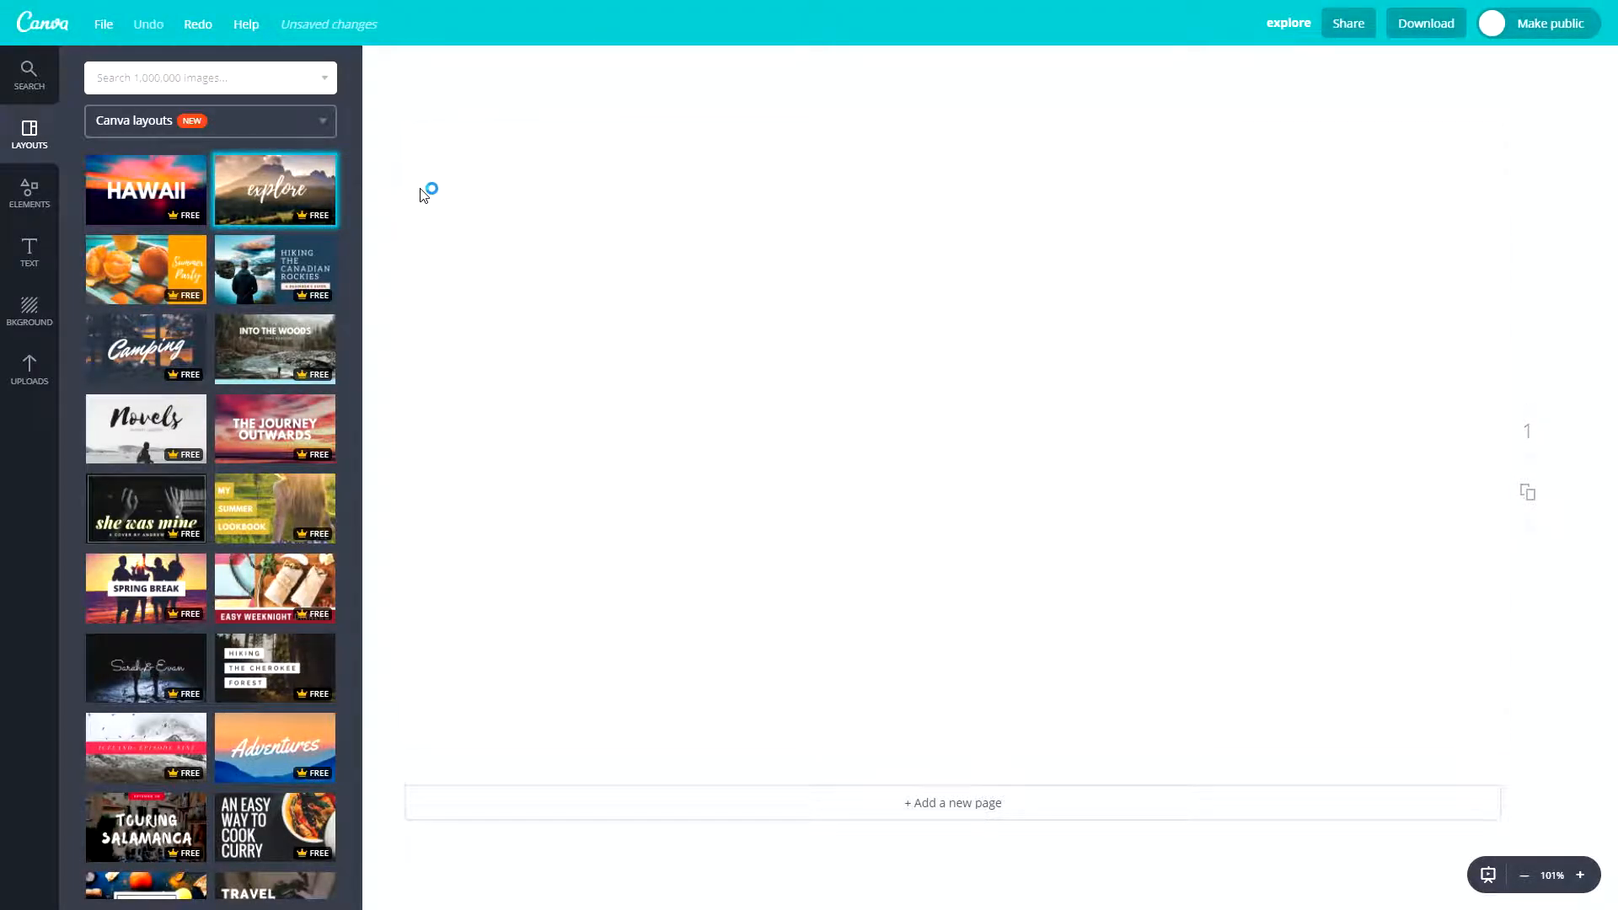
- Restore the undone "explore" layout with Redo and remove it again with Undo
left_click(103, 26)
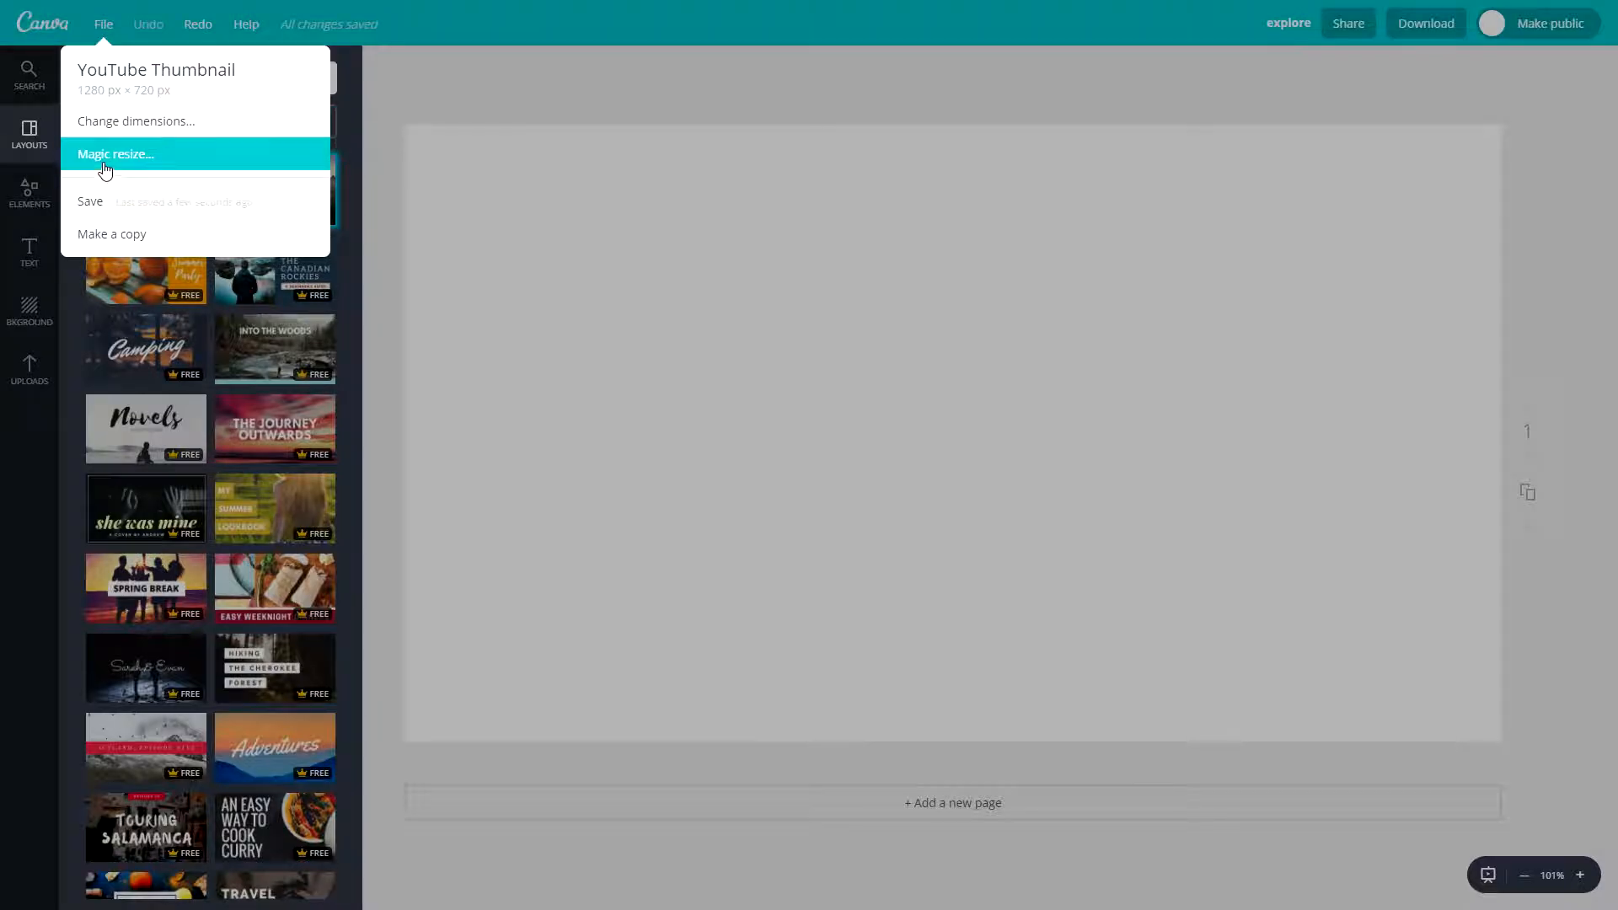
left_click(95, 19)
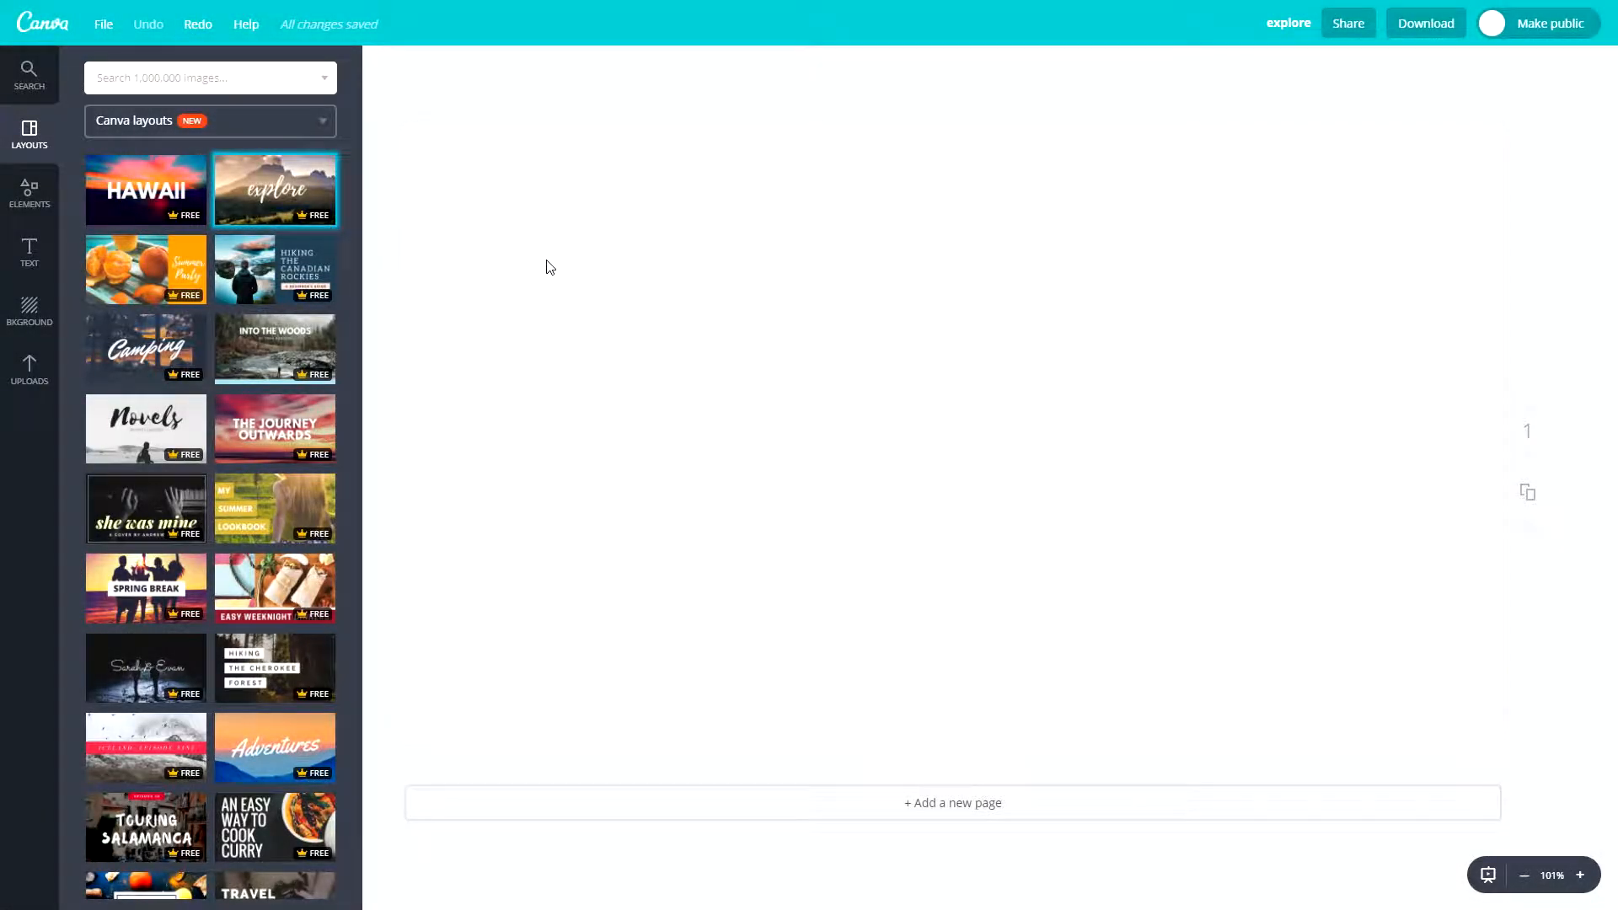
left_click(195, 25)
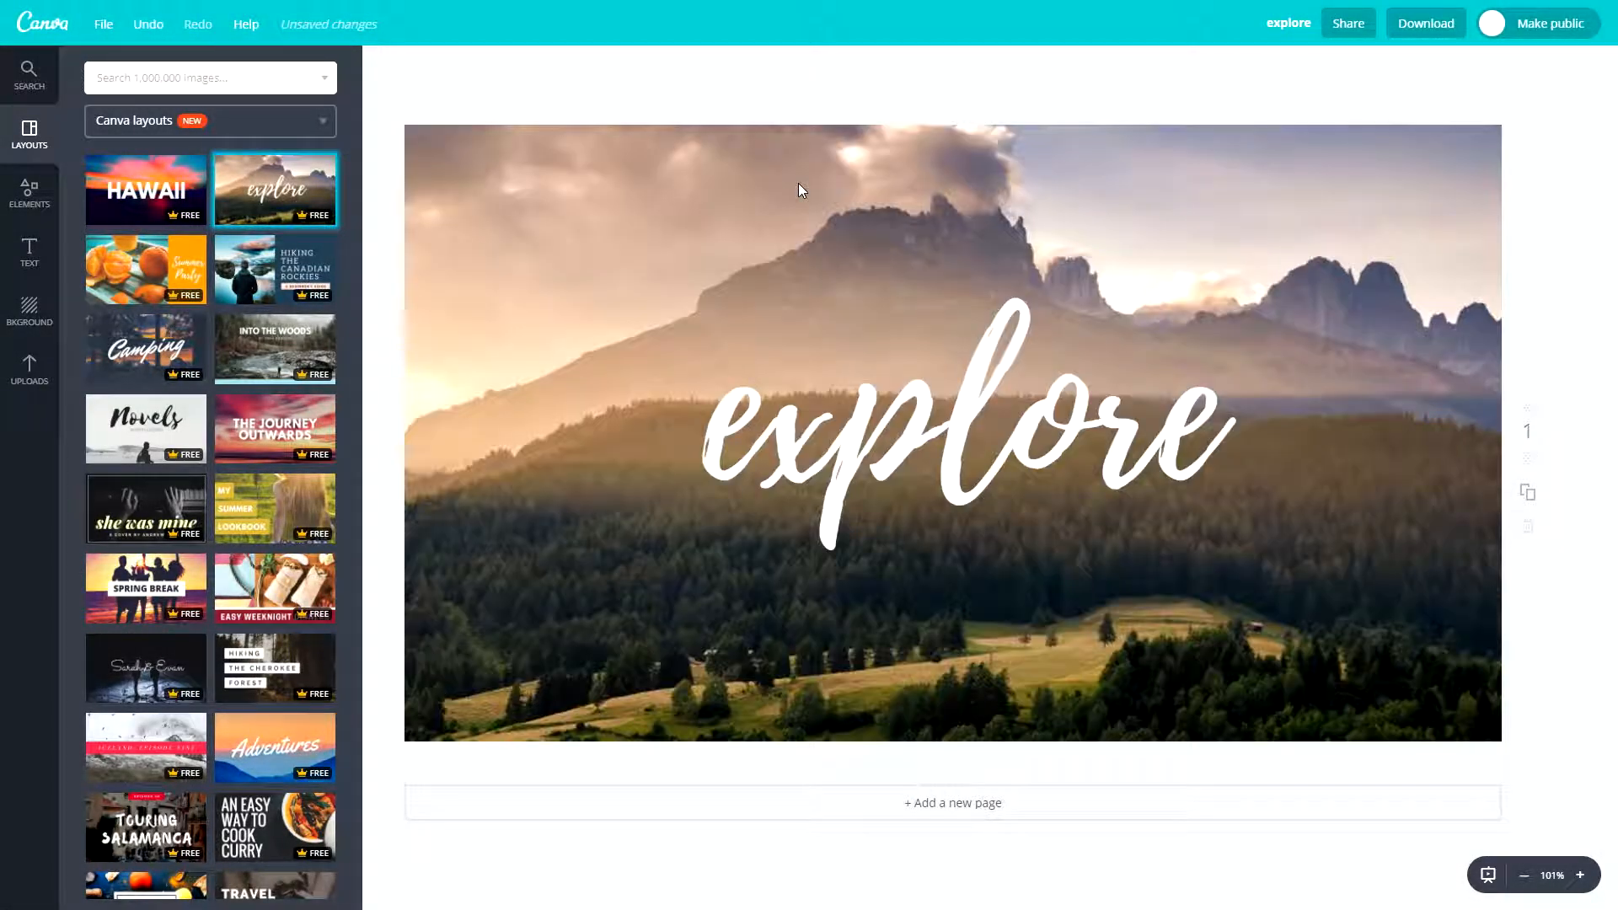
left_click(149, 25)
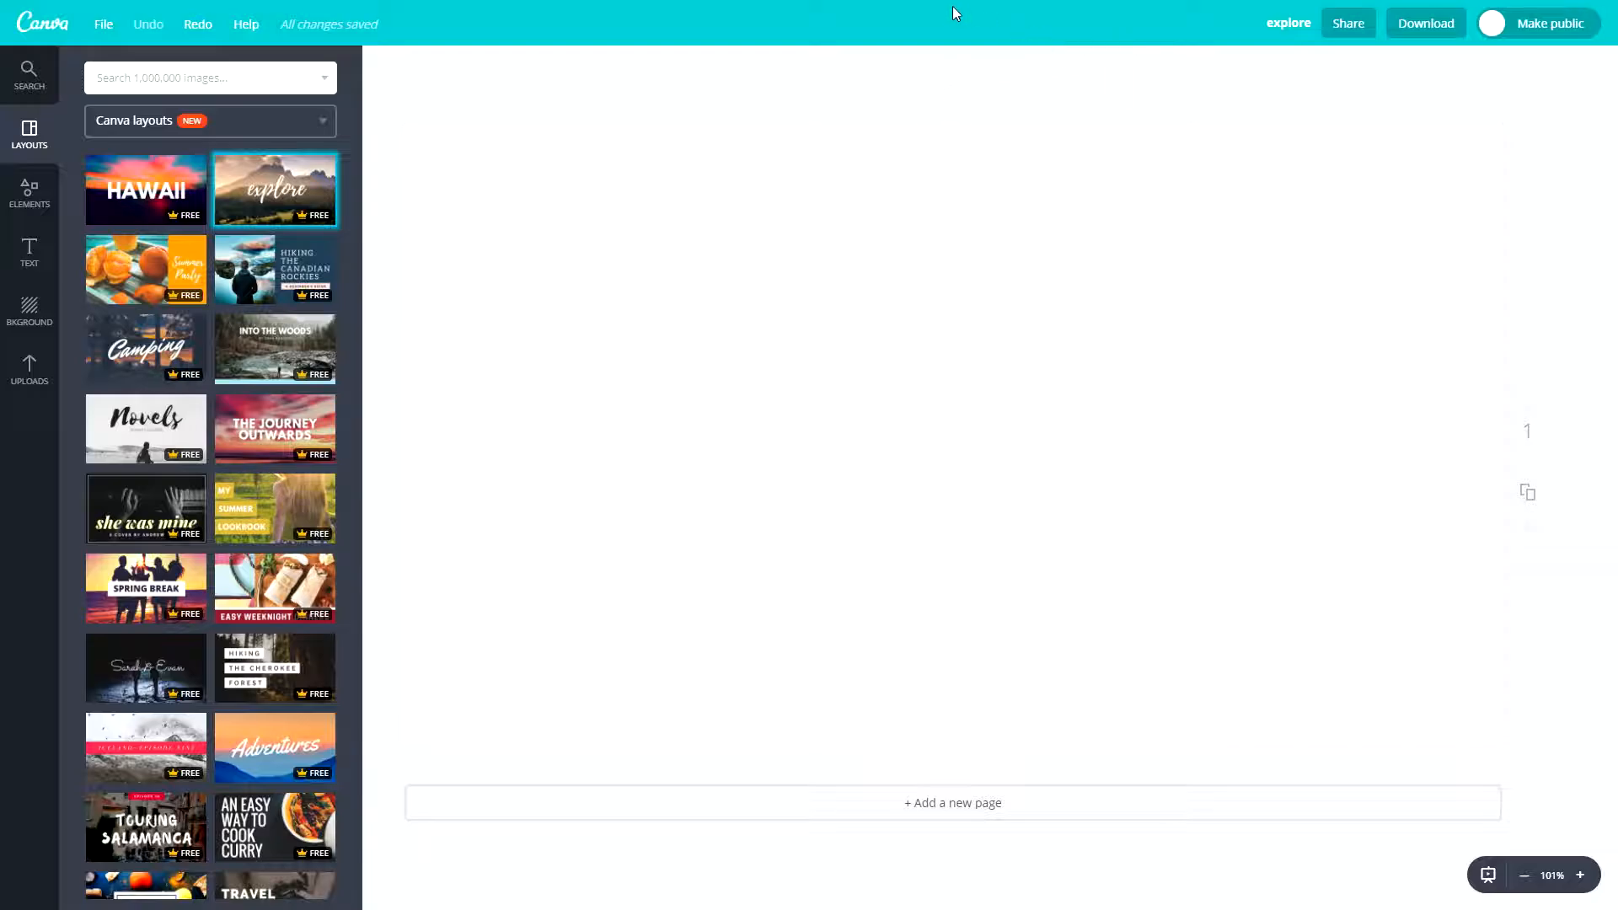
- Rename the design to "test file"
left_click(1298, 23)
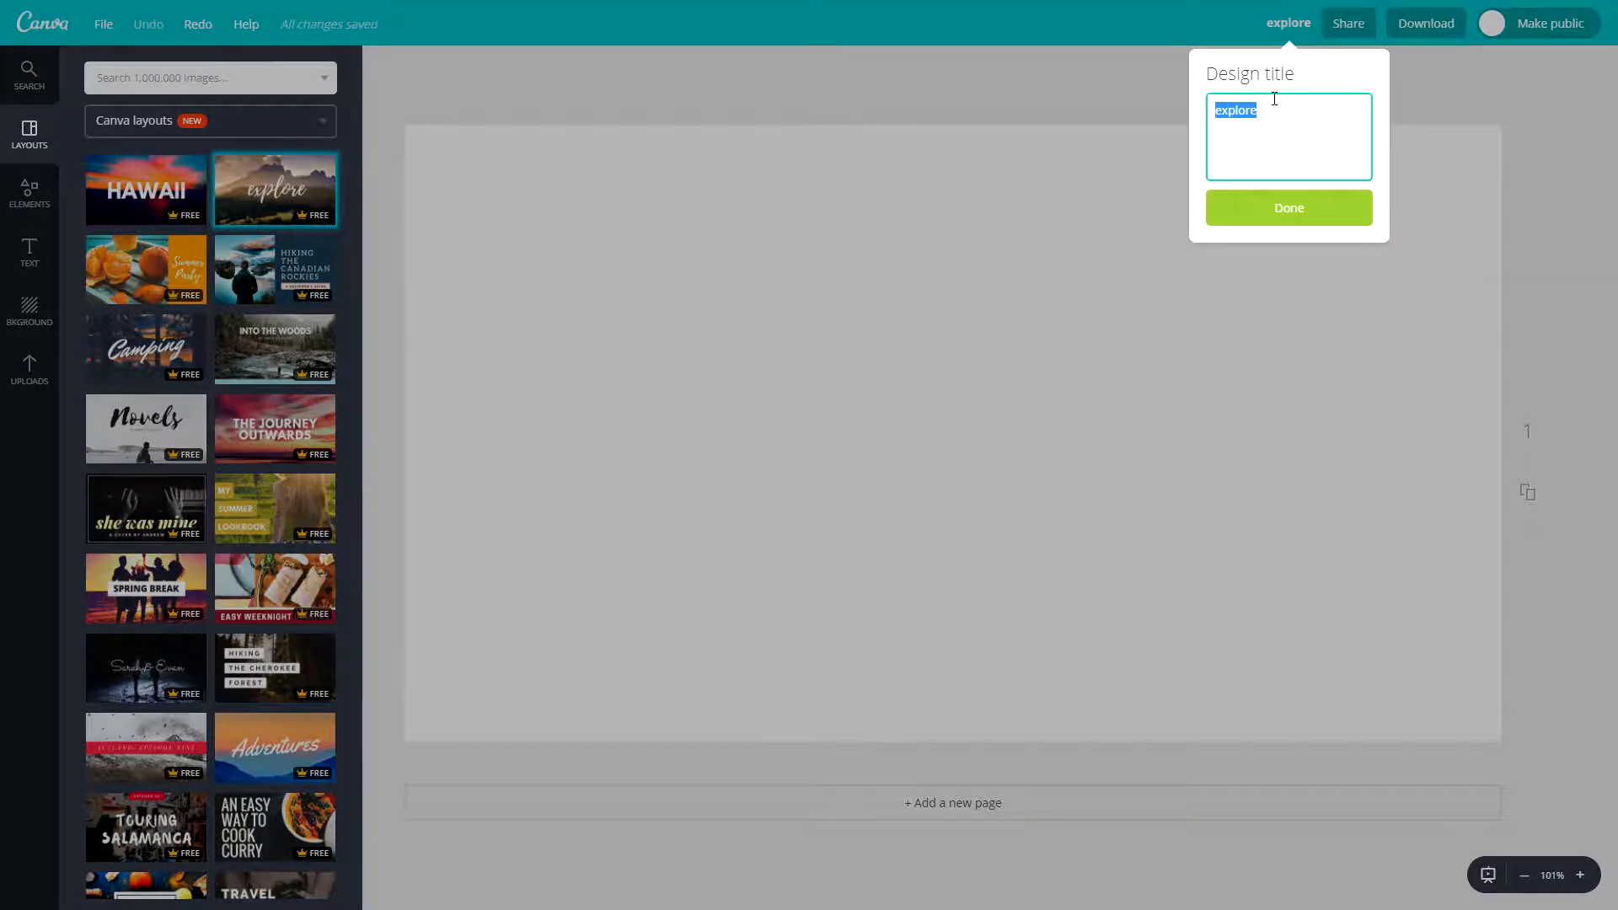
type("test file")
key("Return")
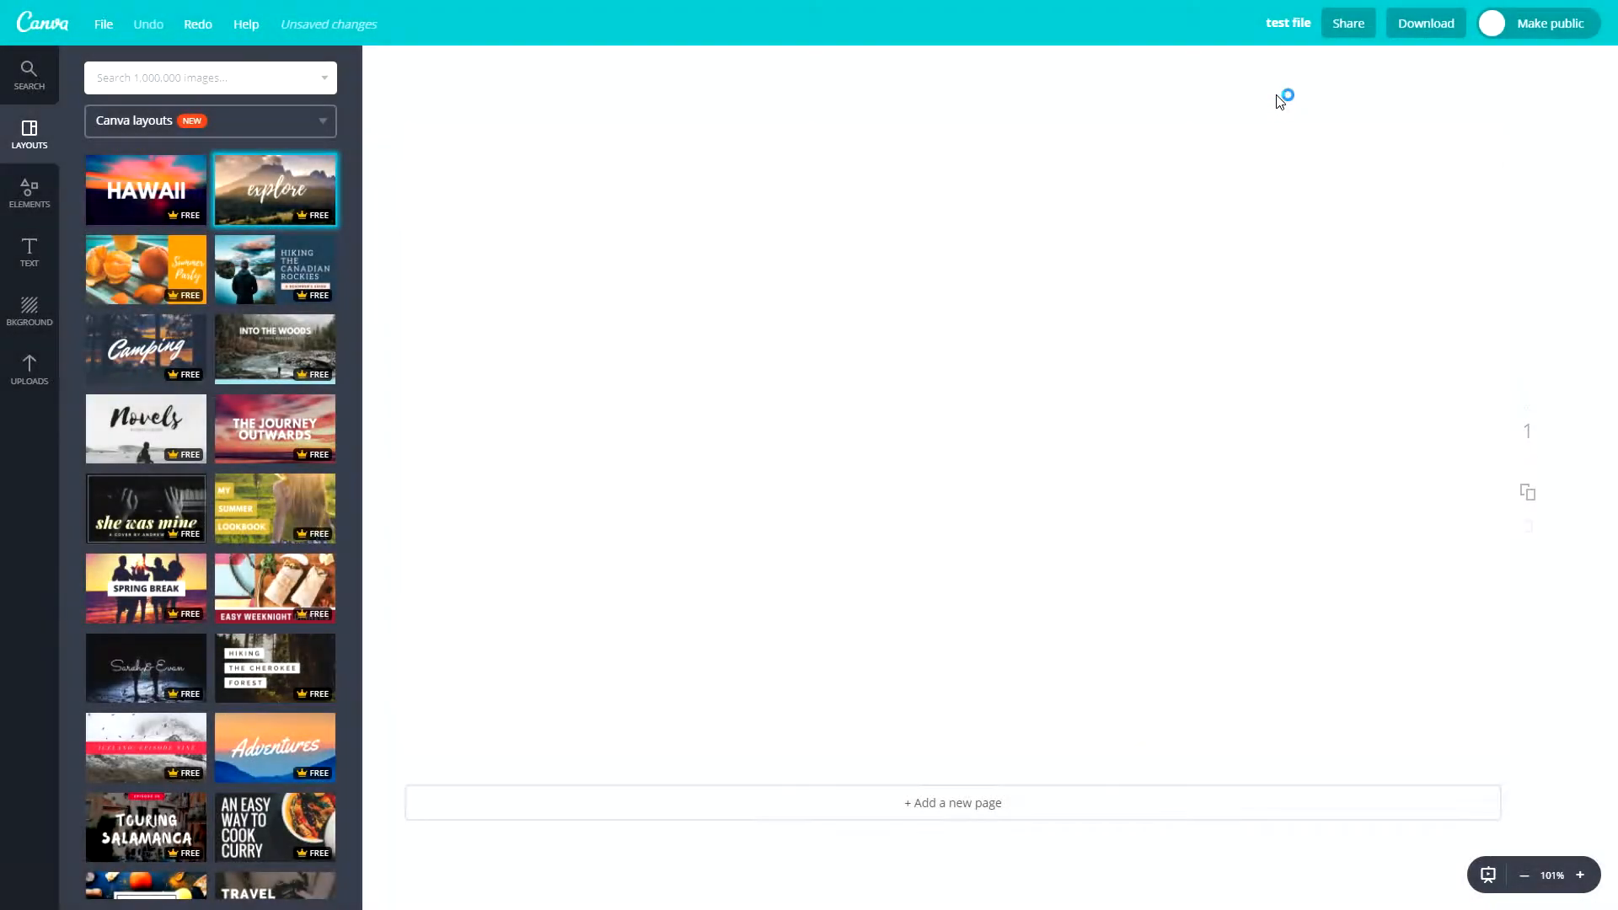
- Look through the people, social, link and embed options for sharing the design, and close them
left_click(1349, 29)
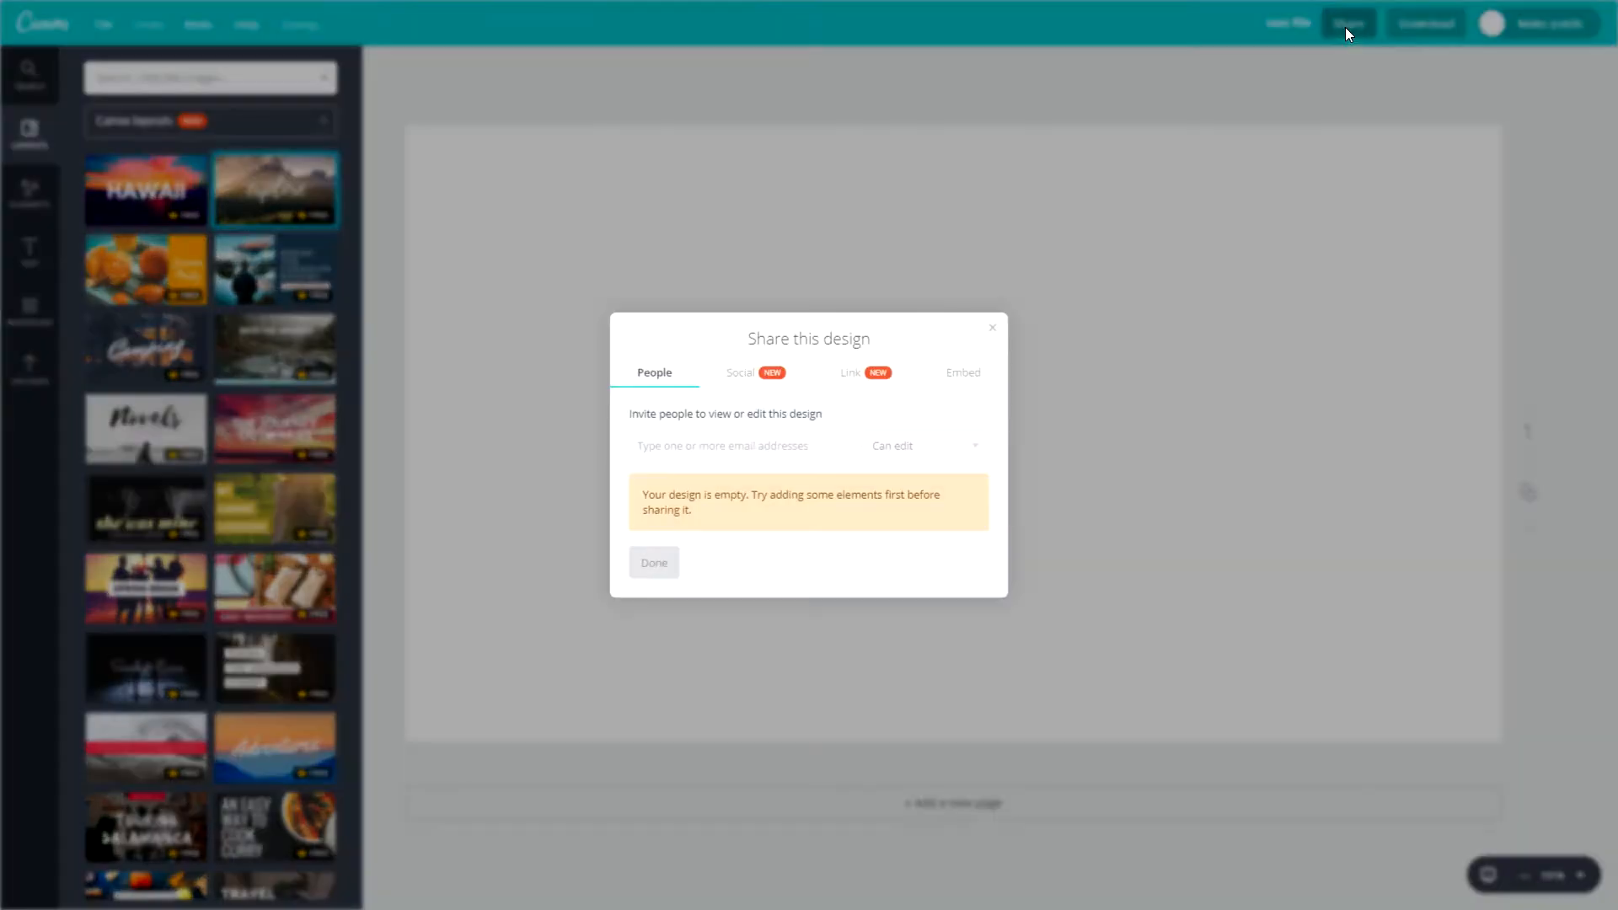
left_click(732, 365)
left_click(876, 371)
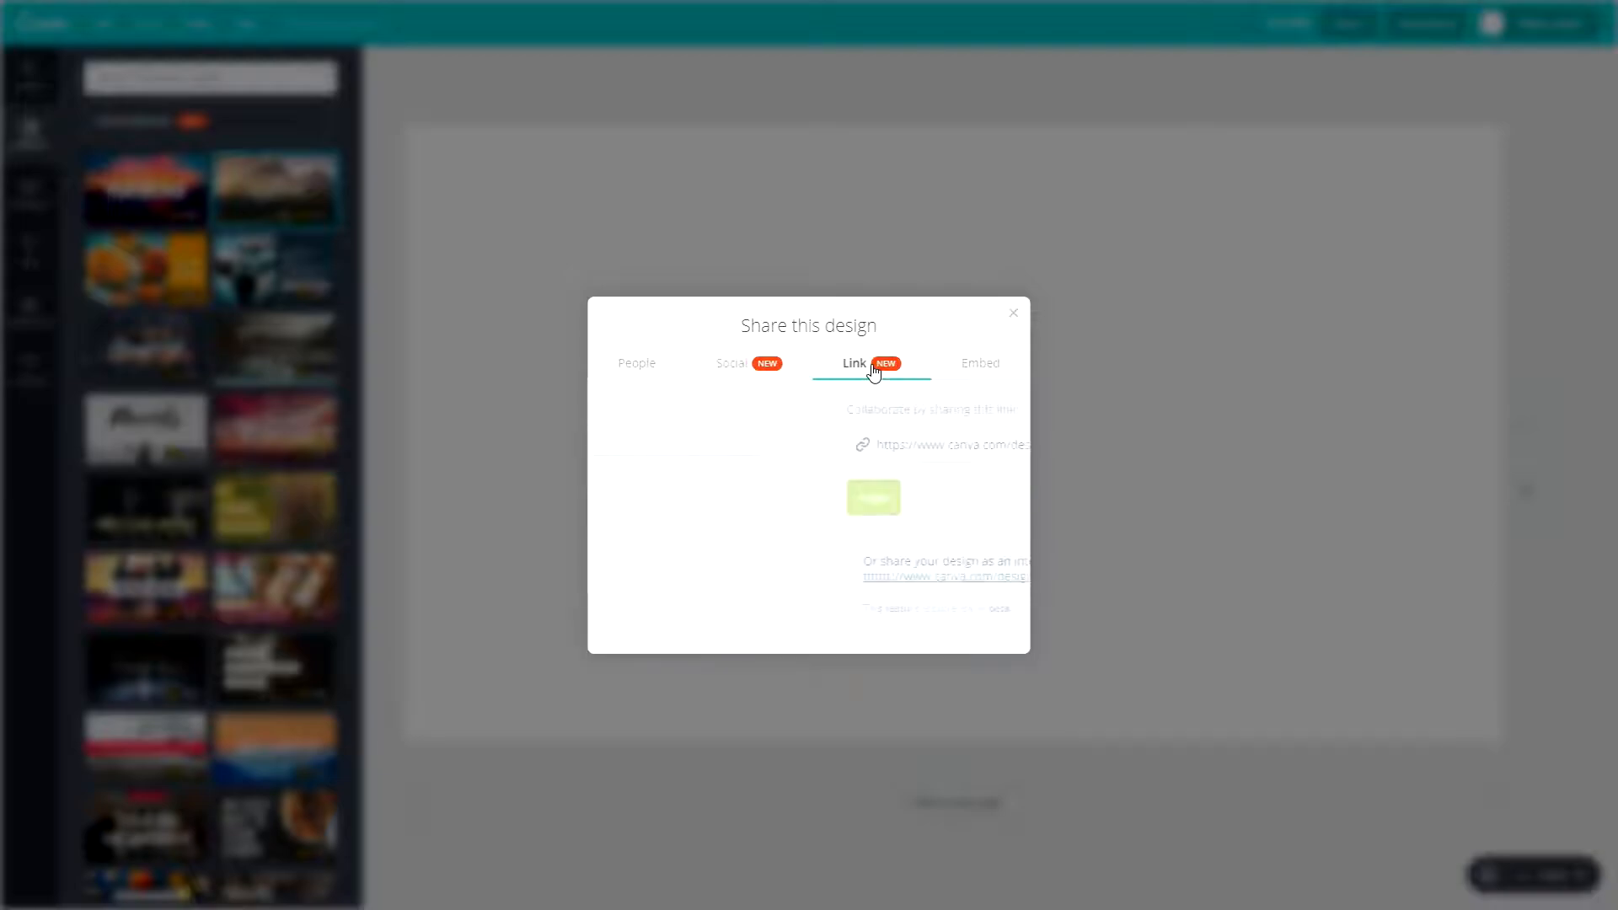
left_click(976, 371)
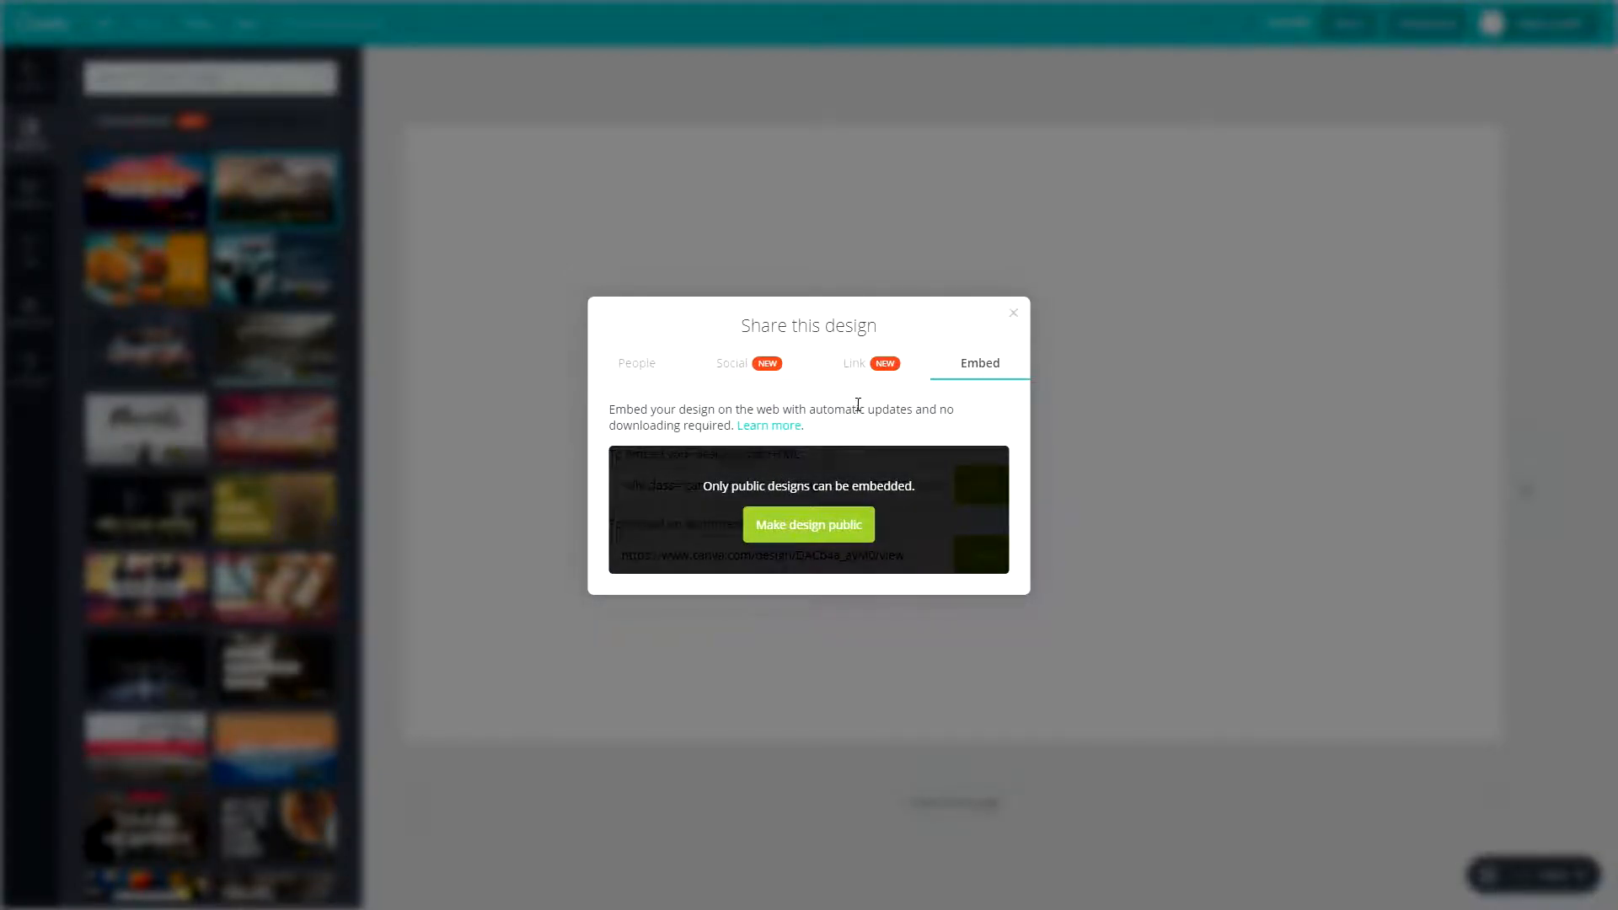
left_click(1015, 318)
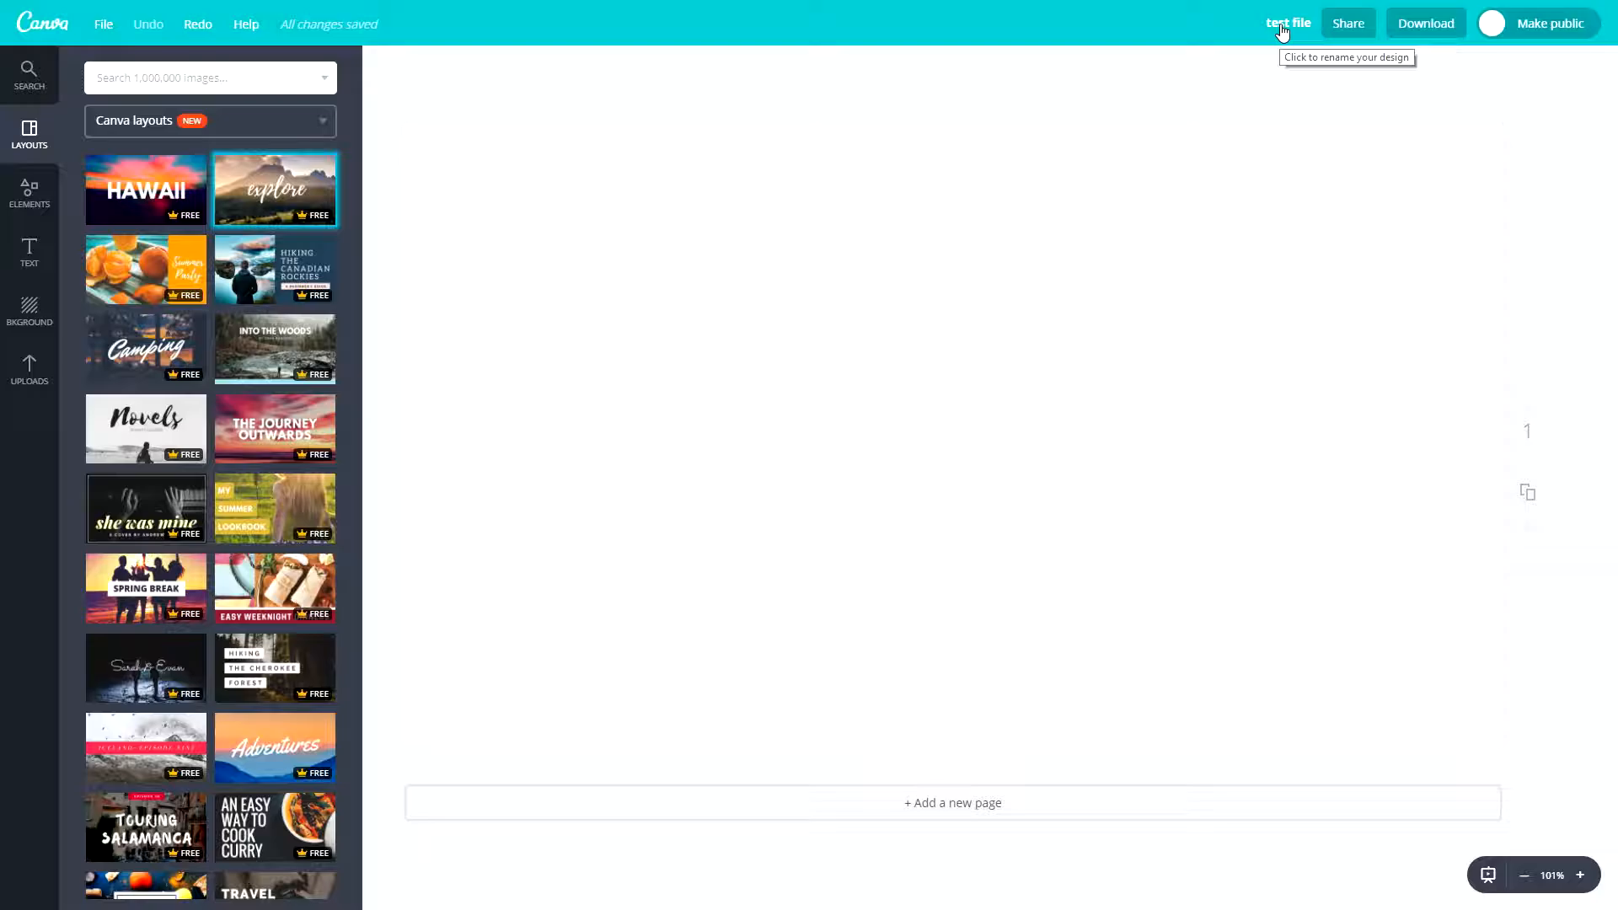
- Check the download options for the empty design and apply the "explore" layout to the page
left_click(1415, 22)
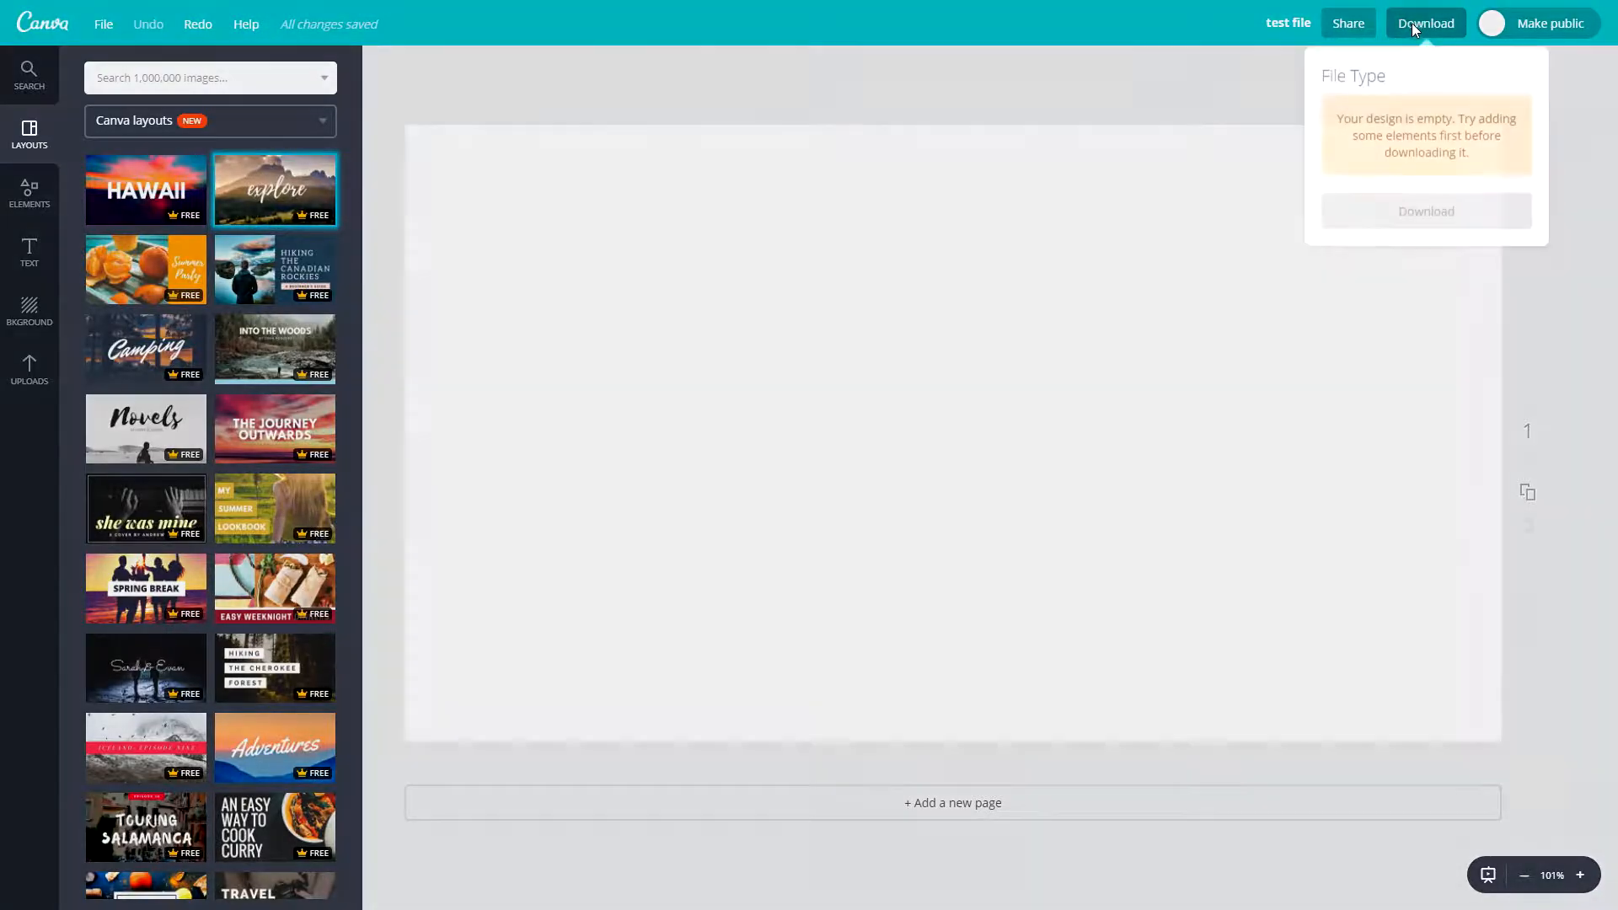
left_click(1161, 164)
left_click(291, 192)
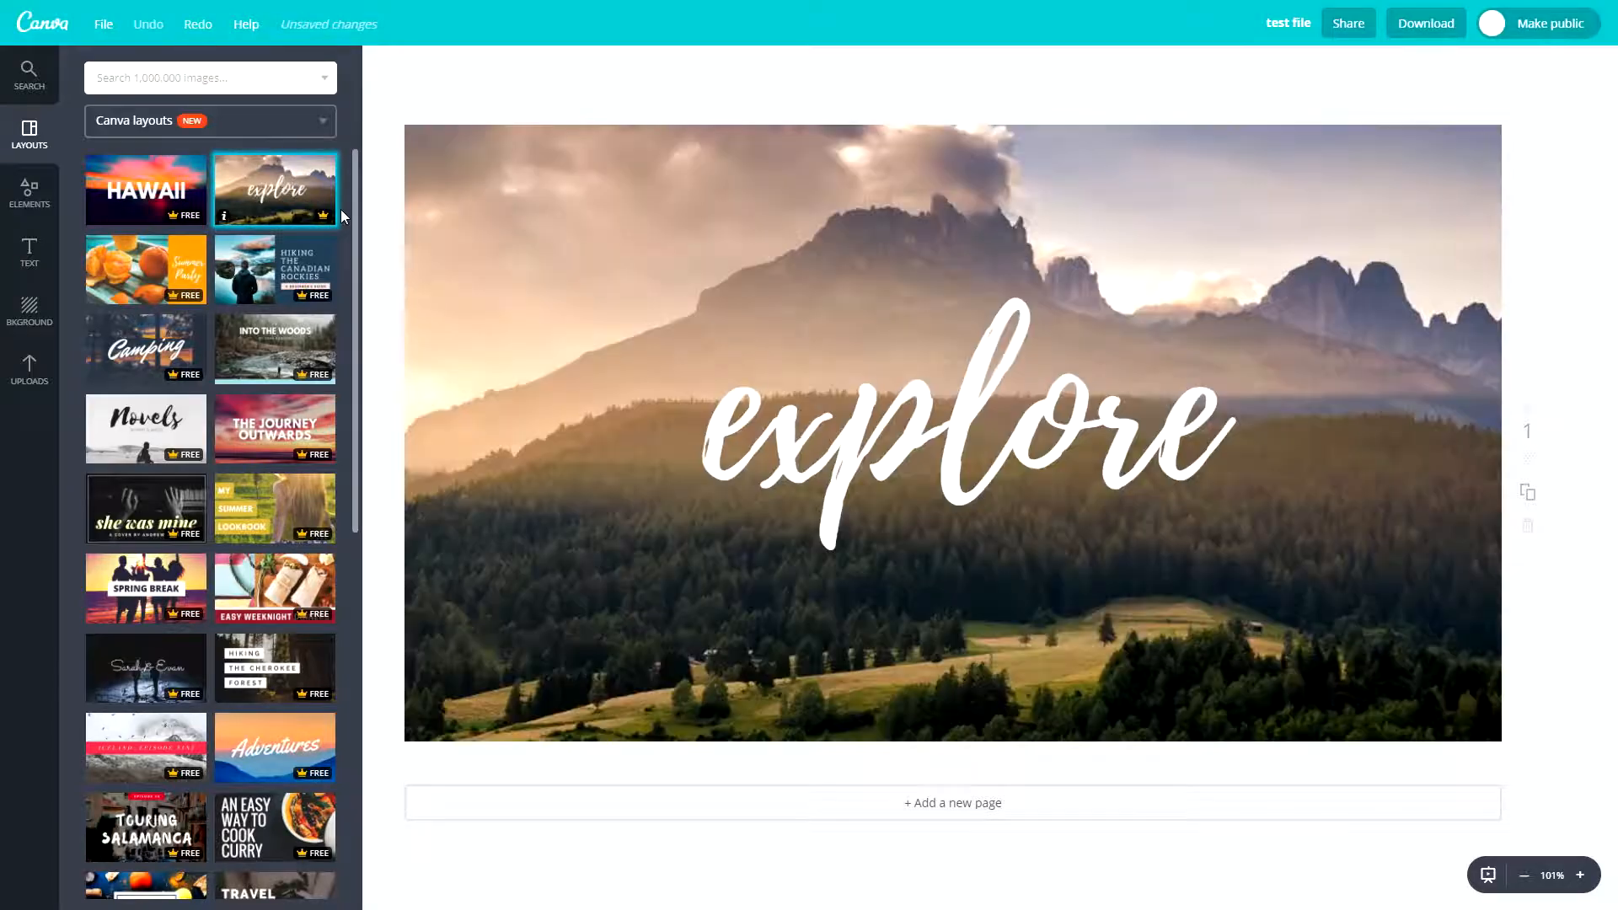
- View the file types available for downloading the design without downloading it
left_click(1443, 30)
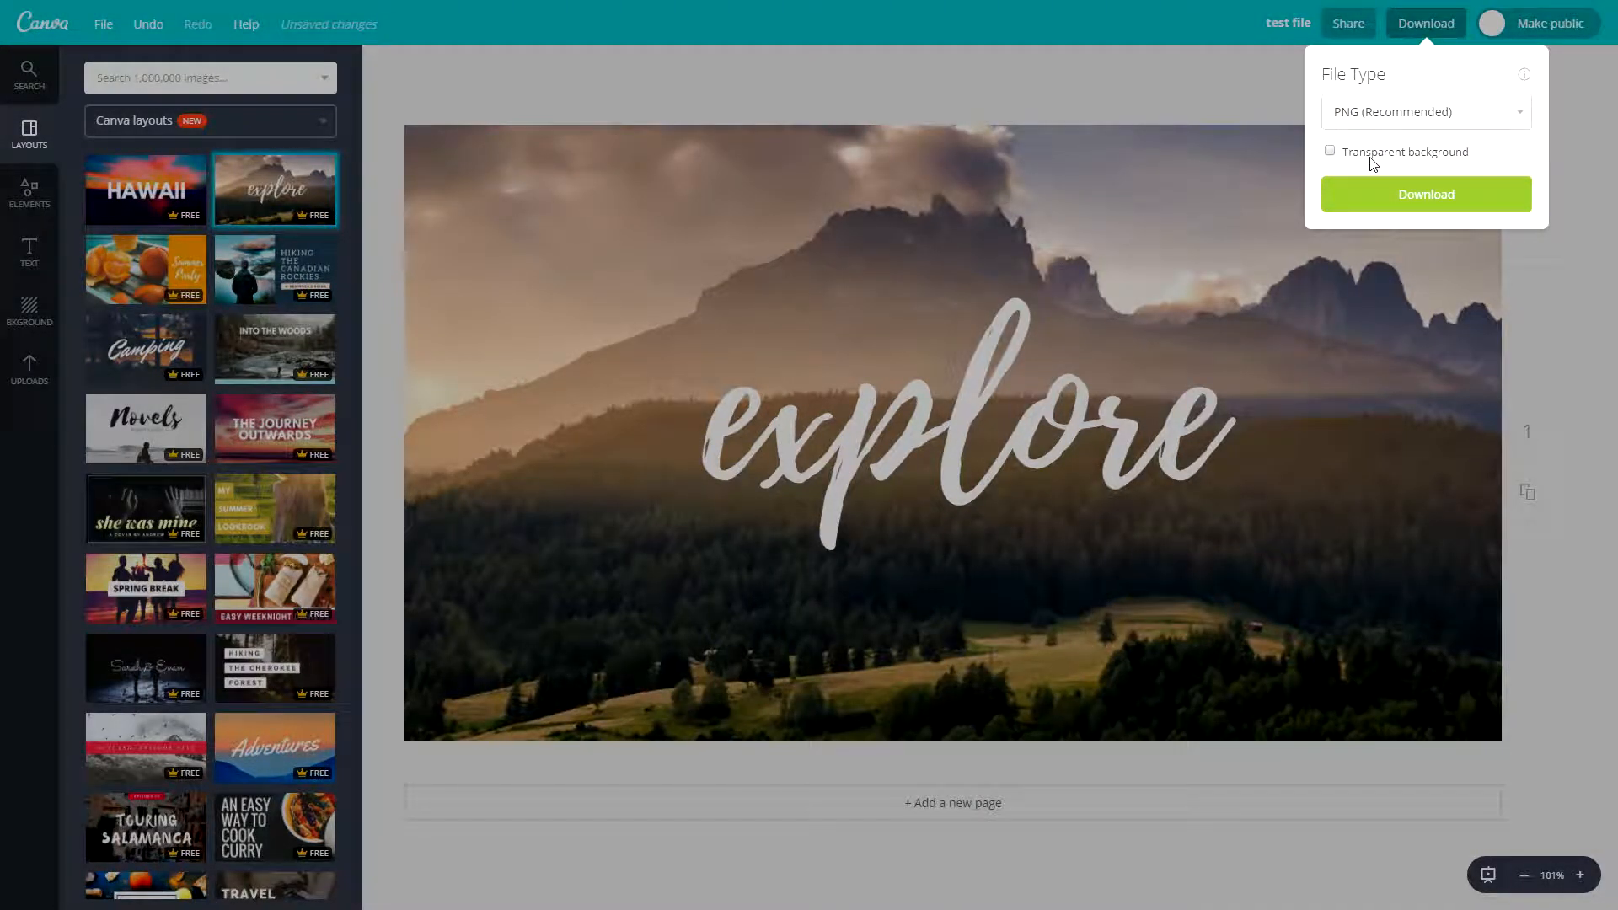
left_click(1388, 119)
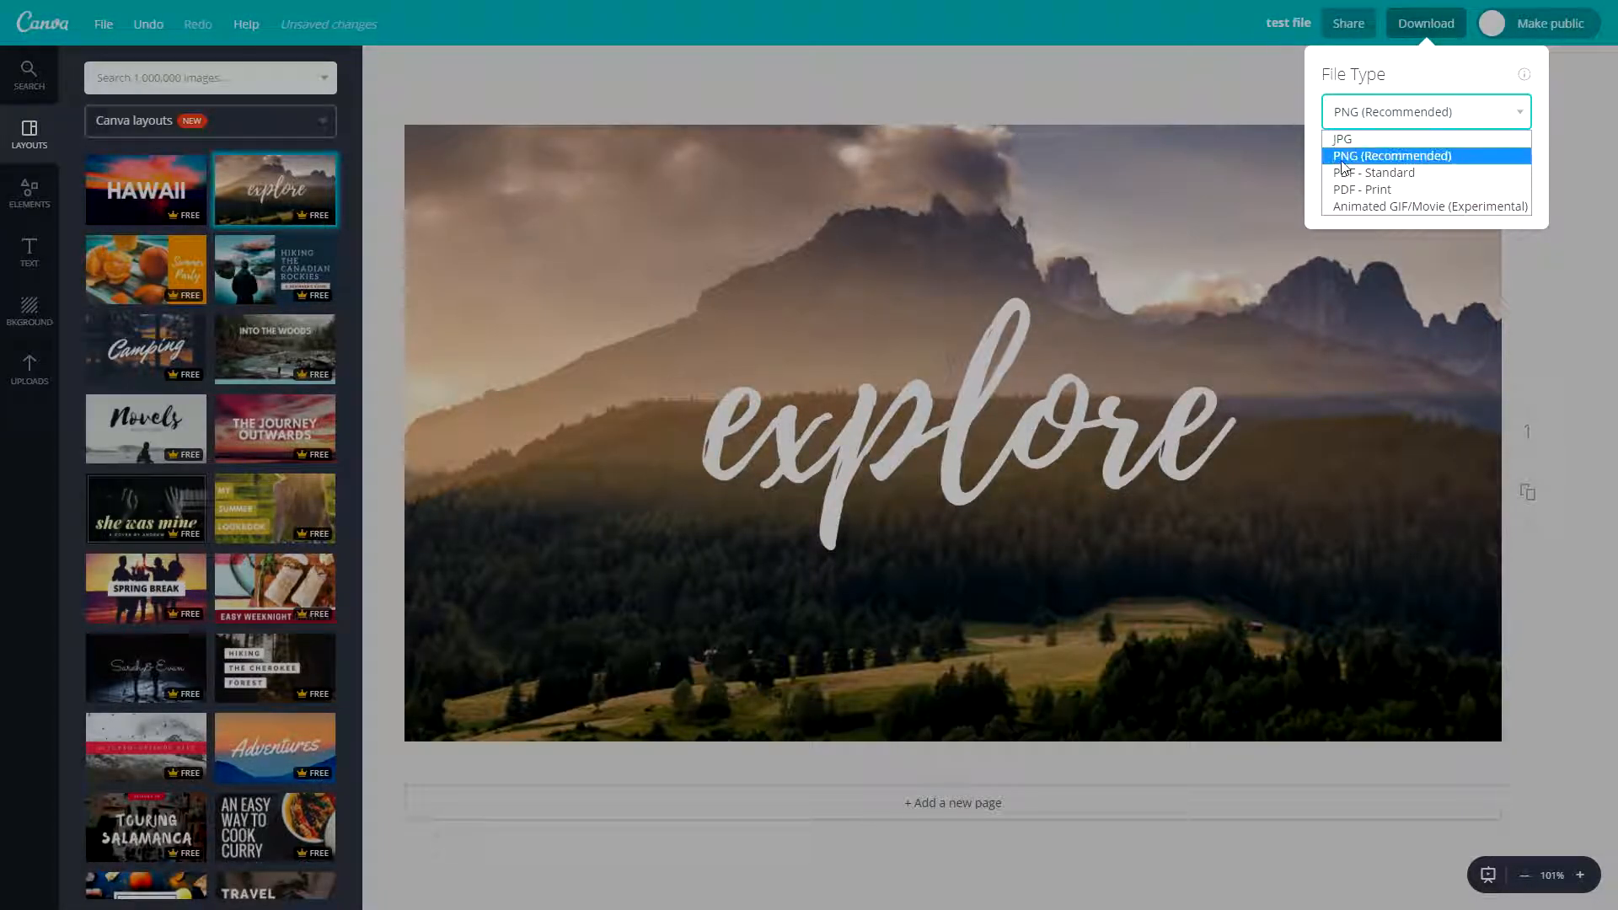
left_click(1155, 105)
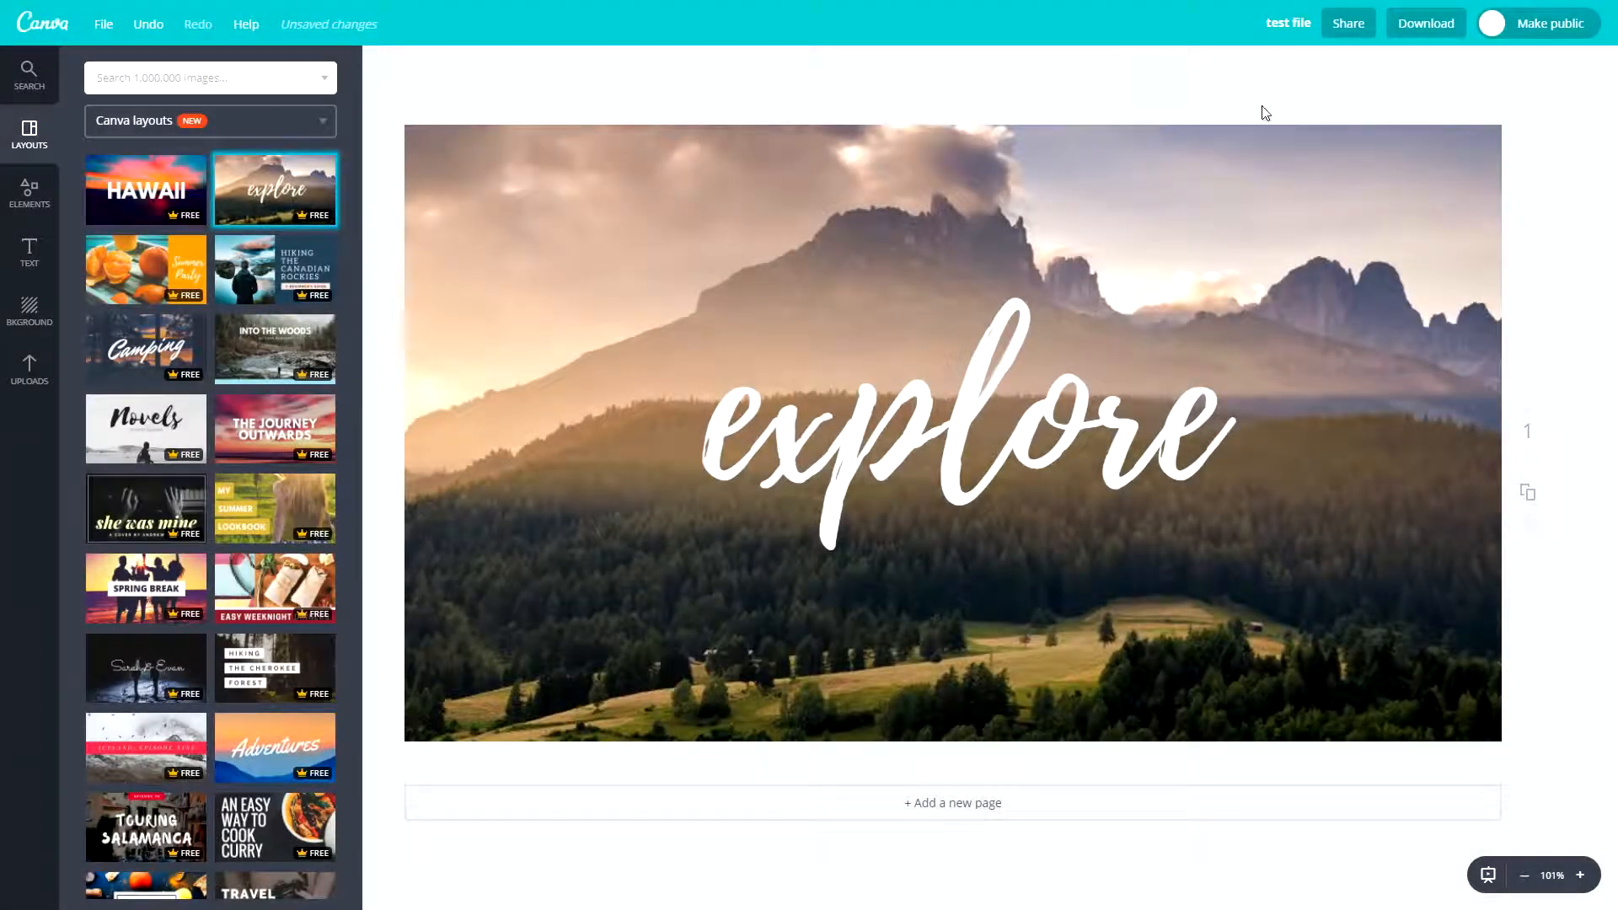
- Make the design public and switch it back to private
left_click(1524, 23)
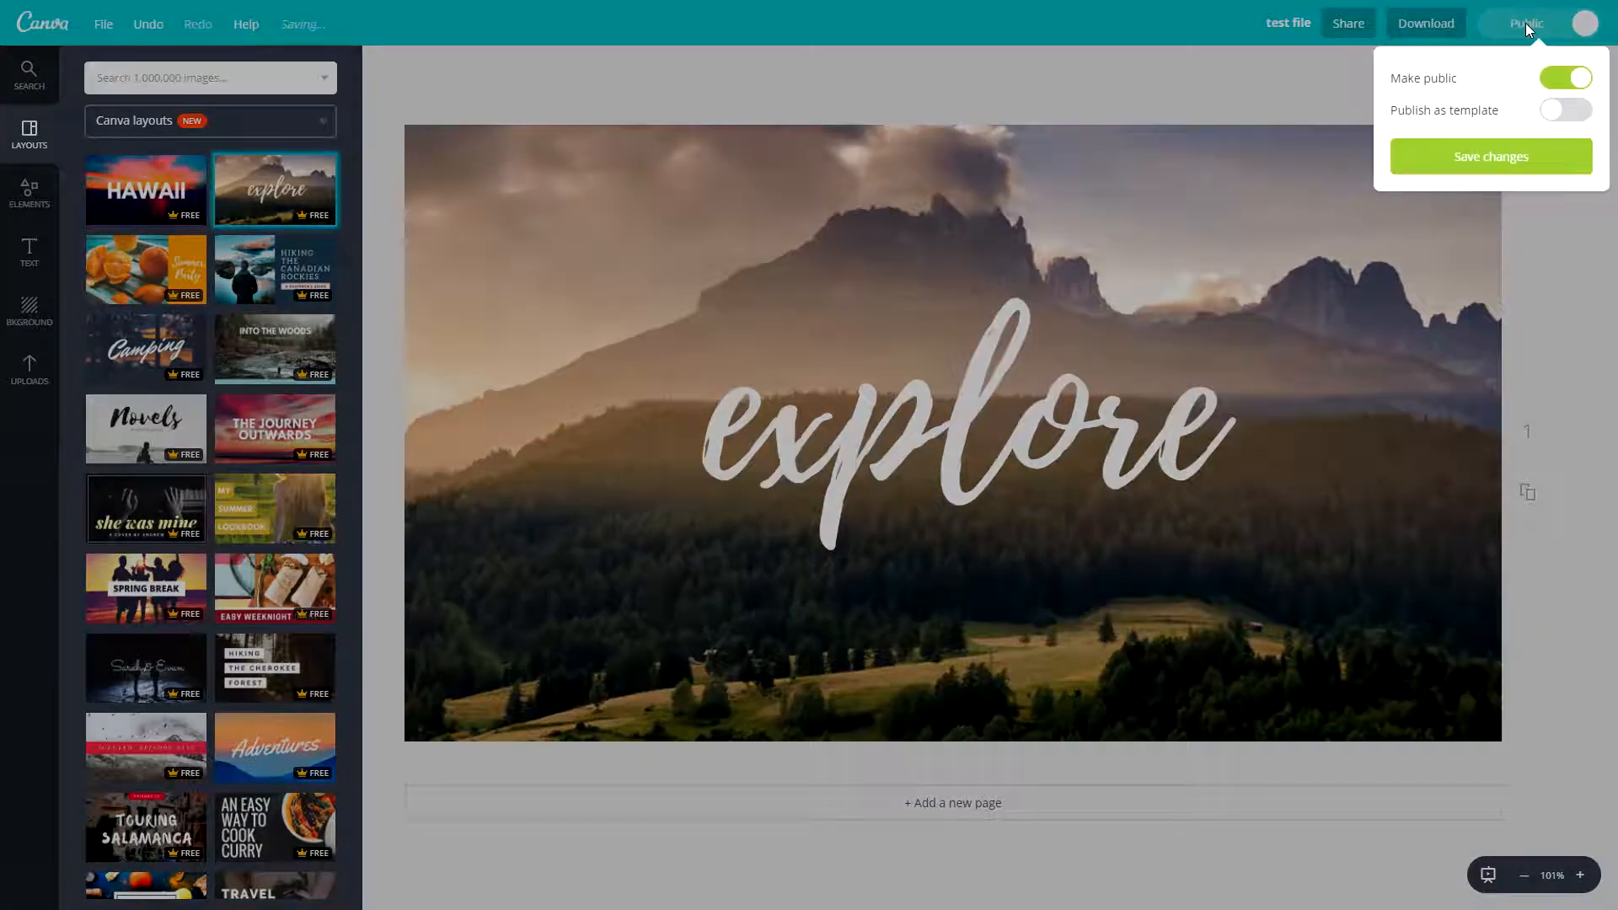
left_click(1580, 28)
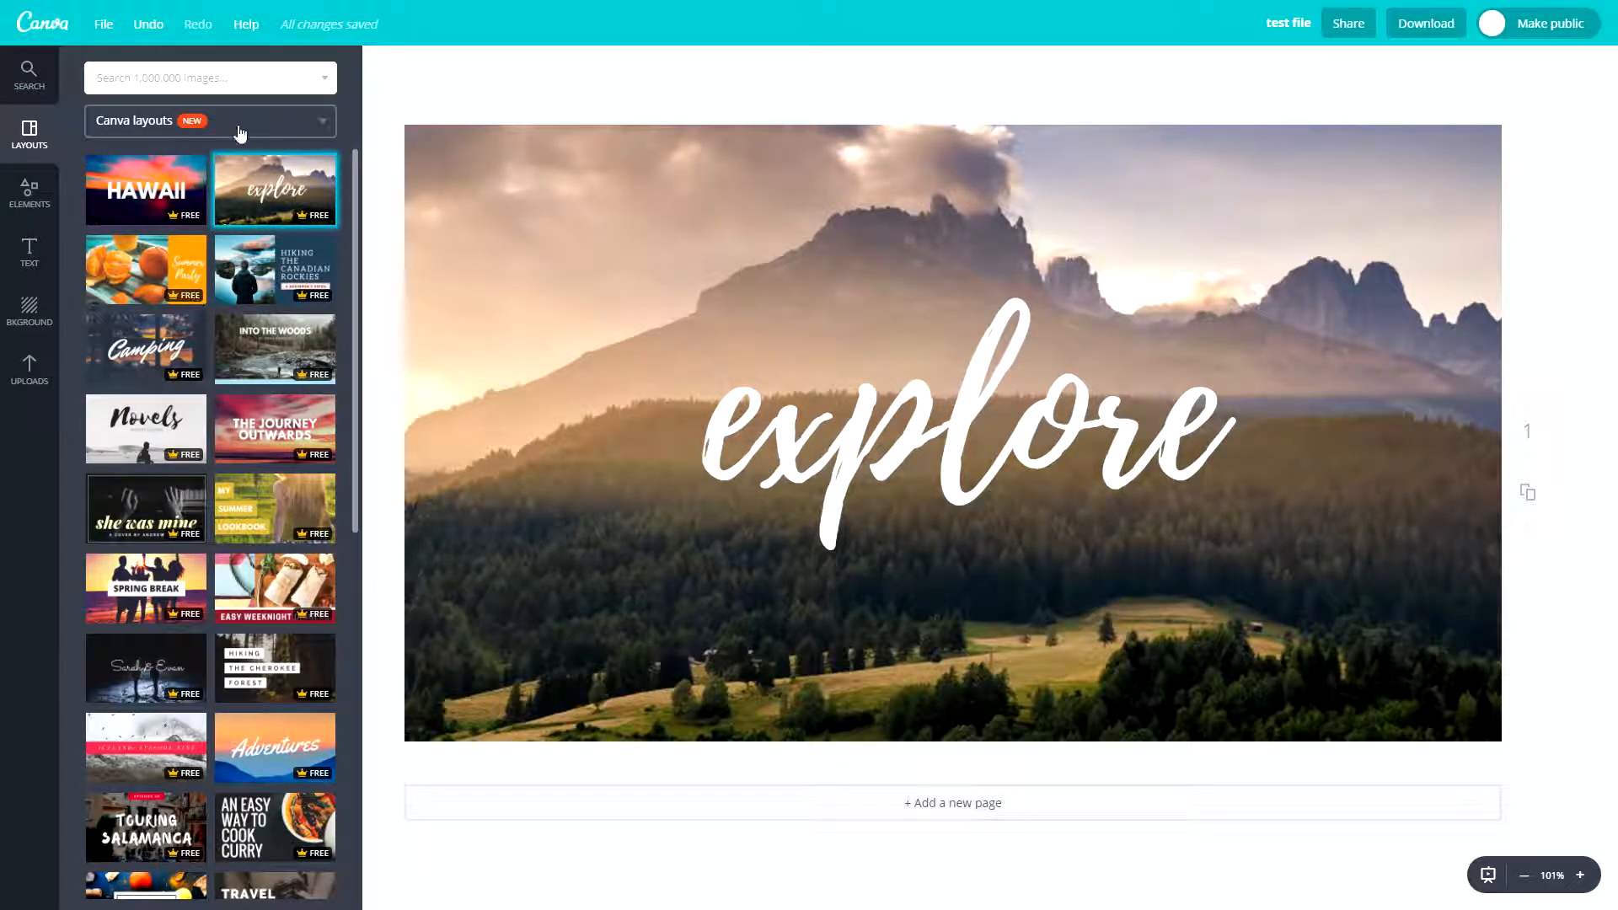
- Browse the Canva layouts and apply the "How to cook really yummy burgers" layout to the page
scroll(199, 535, "down", 5)
scroll(199, 536, "down", 10)
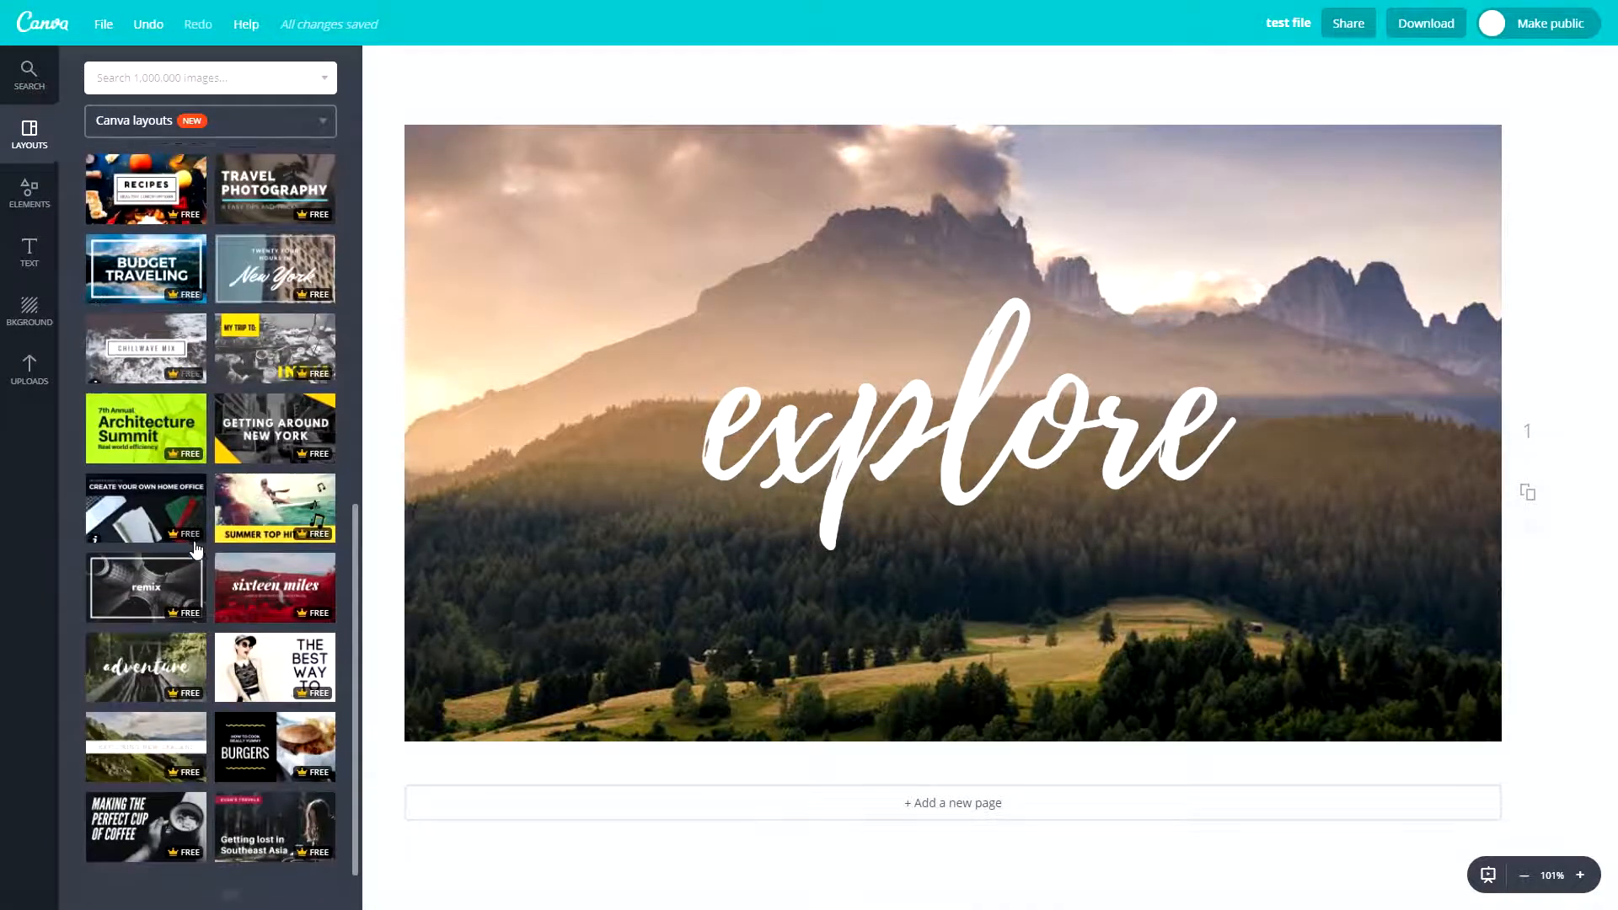
scroll(225, 523, "down", 1)
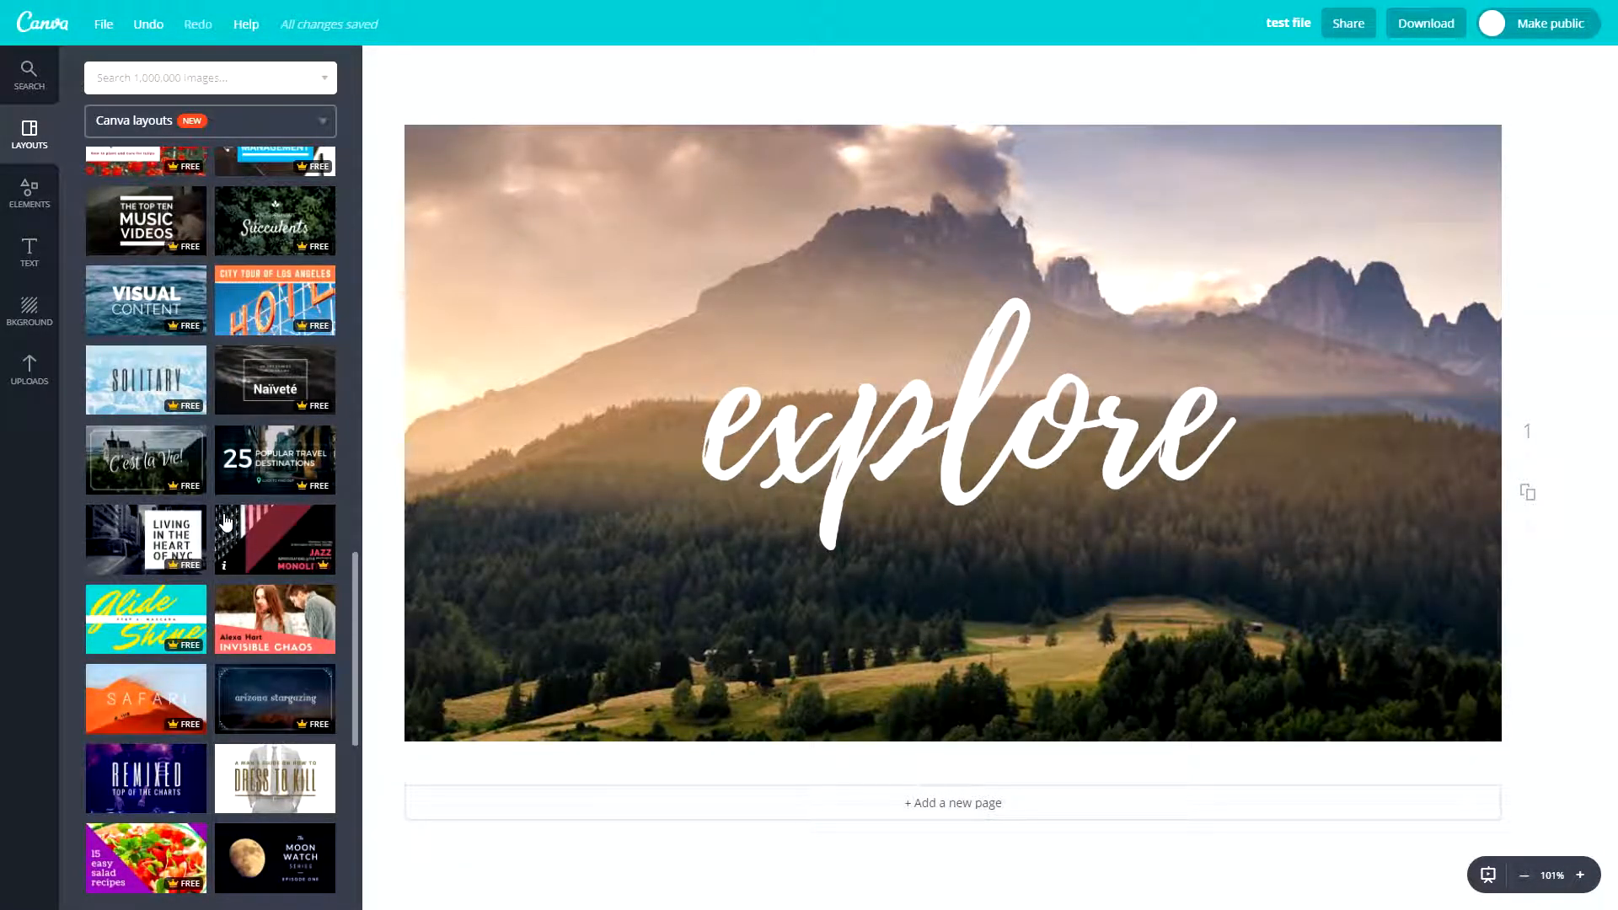
scroll(220, 472, "up", 15)
scroll(209, 416, "up", 4)
scroll(236, 388, "down", 15)
left_click(259, 354)
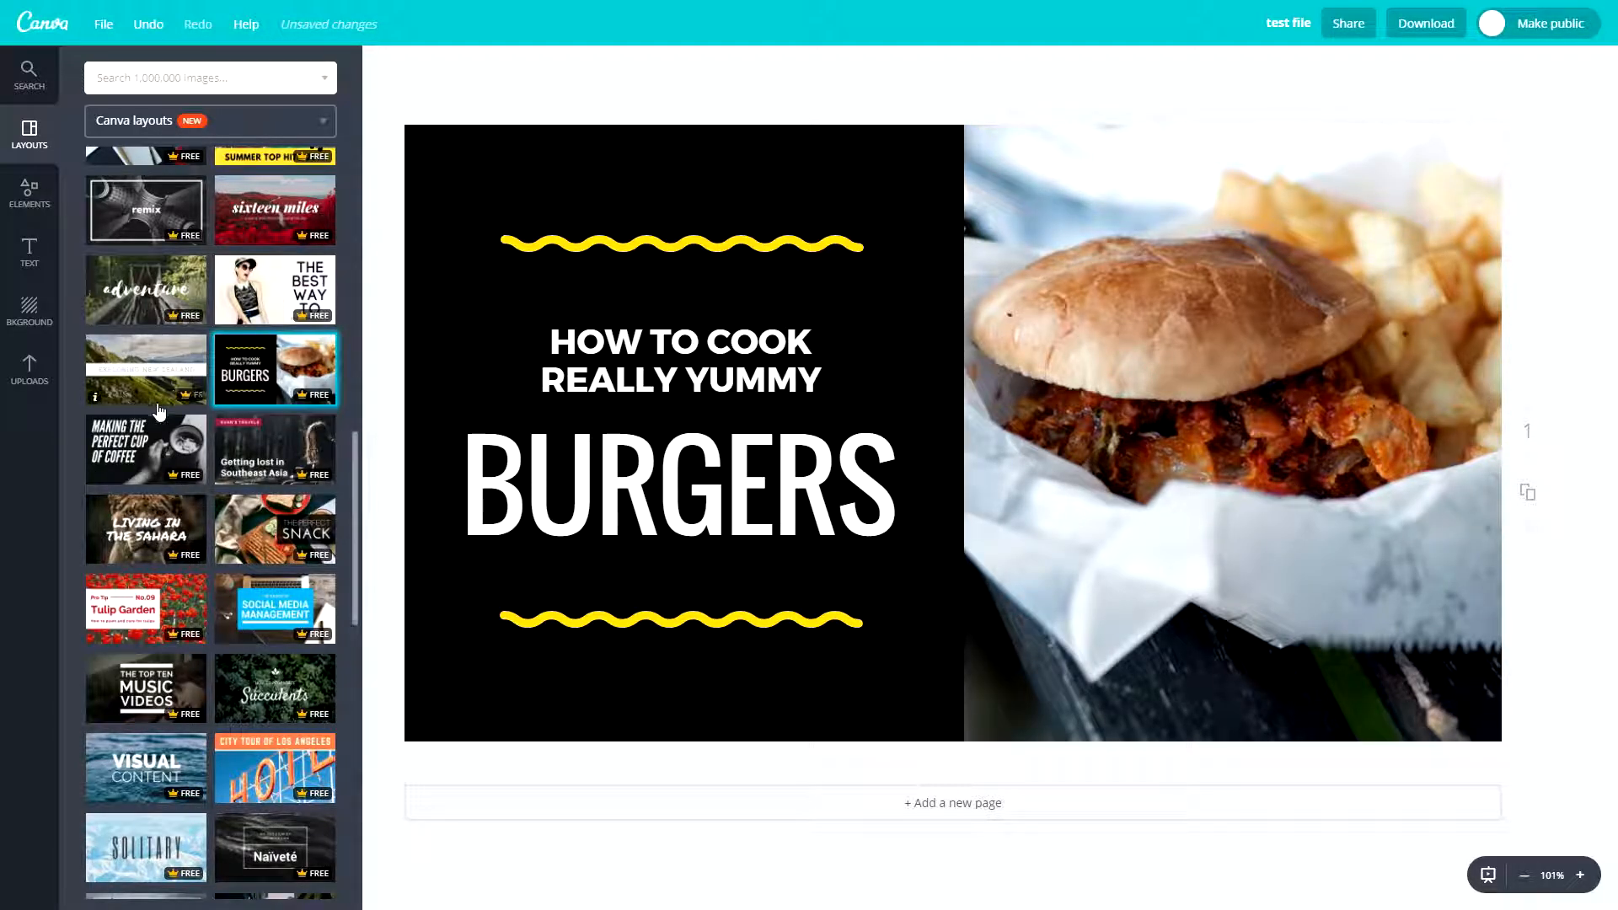
- Search the image library for "iphone"
scroll(246, 467, "up", 9)
scroll(246, 468, "up", 4)
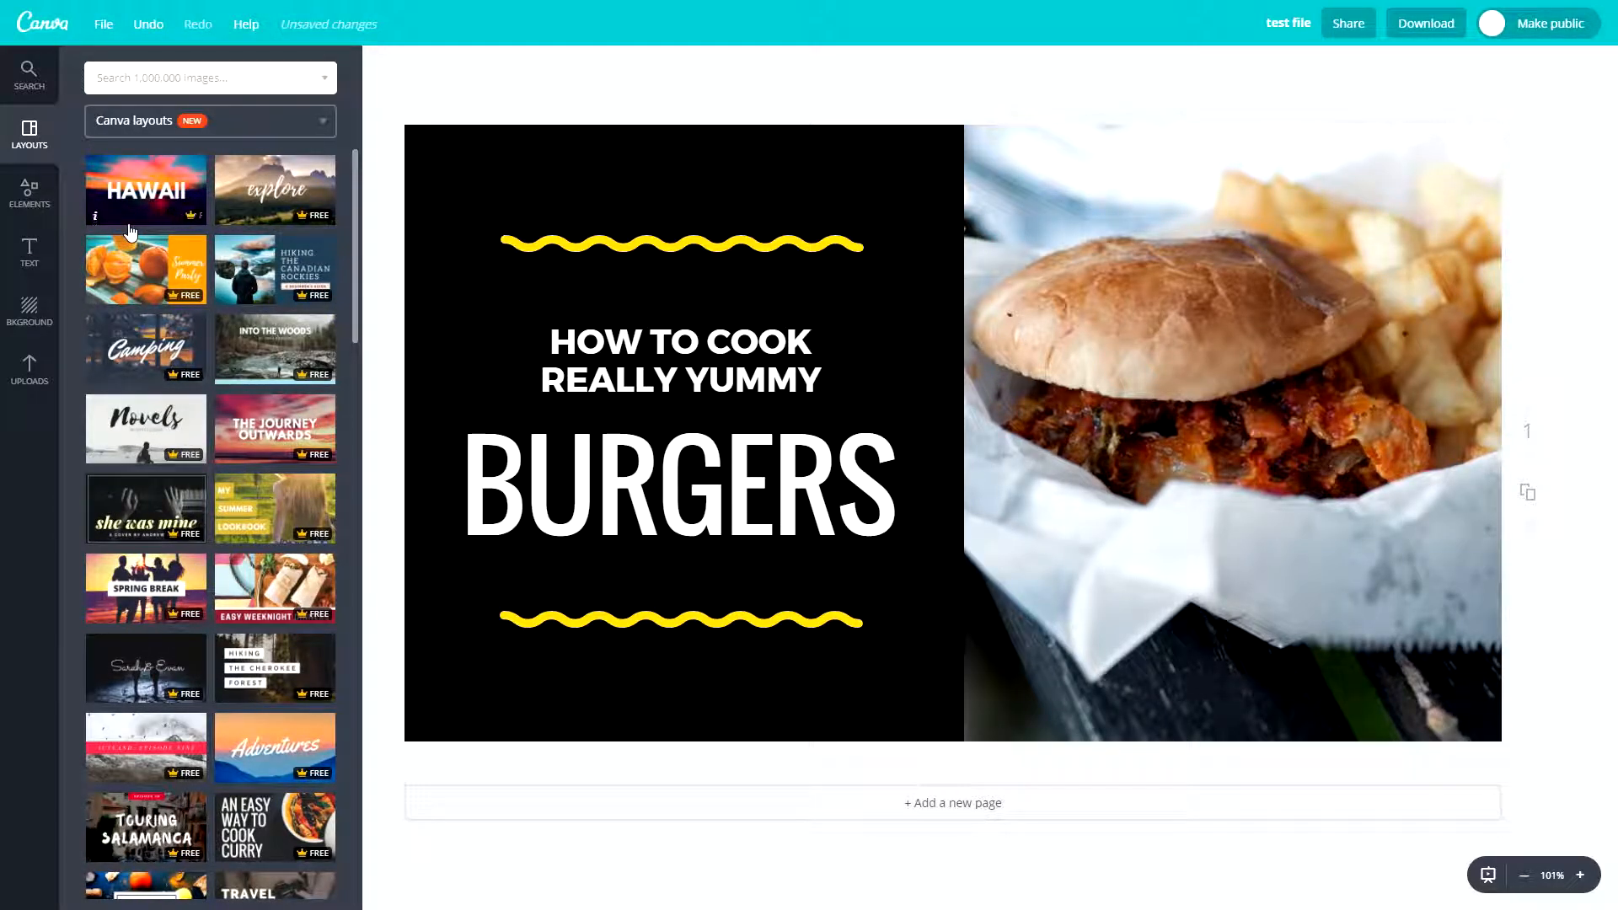
left_click(43, 88)
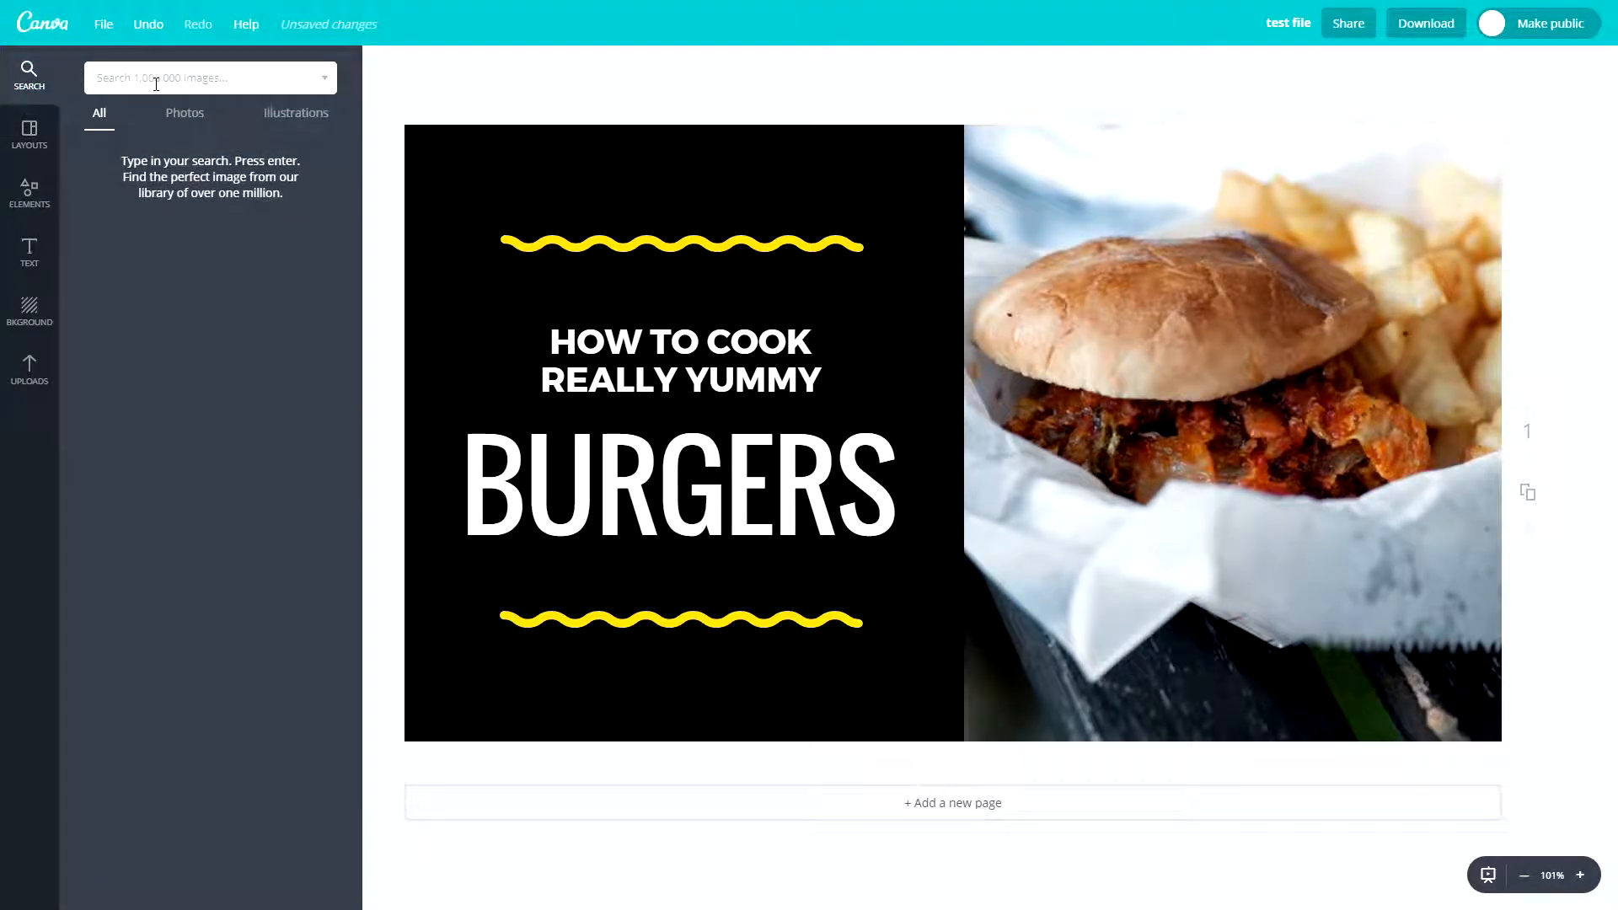
type("iphone")
key("Return")
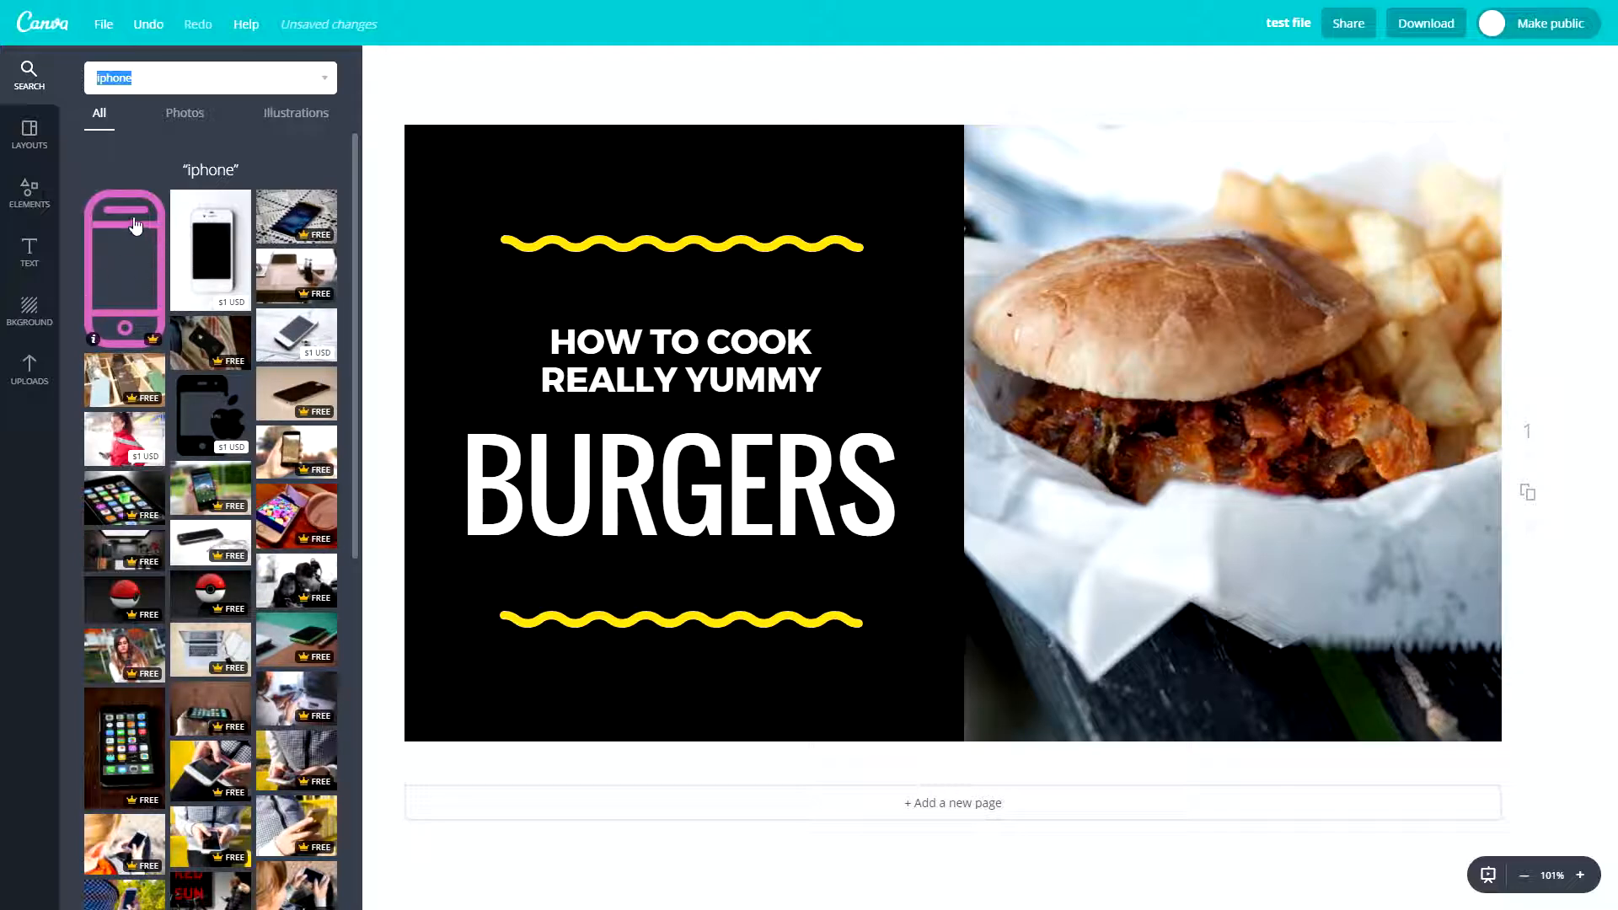
- View the photo results and the illustration results for the "iphone" search
left_click(185, 113)
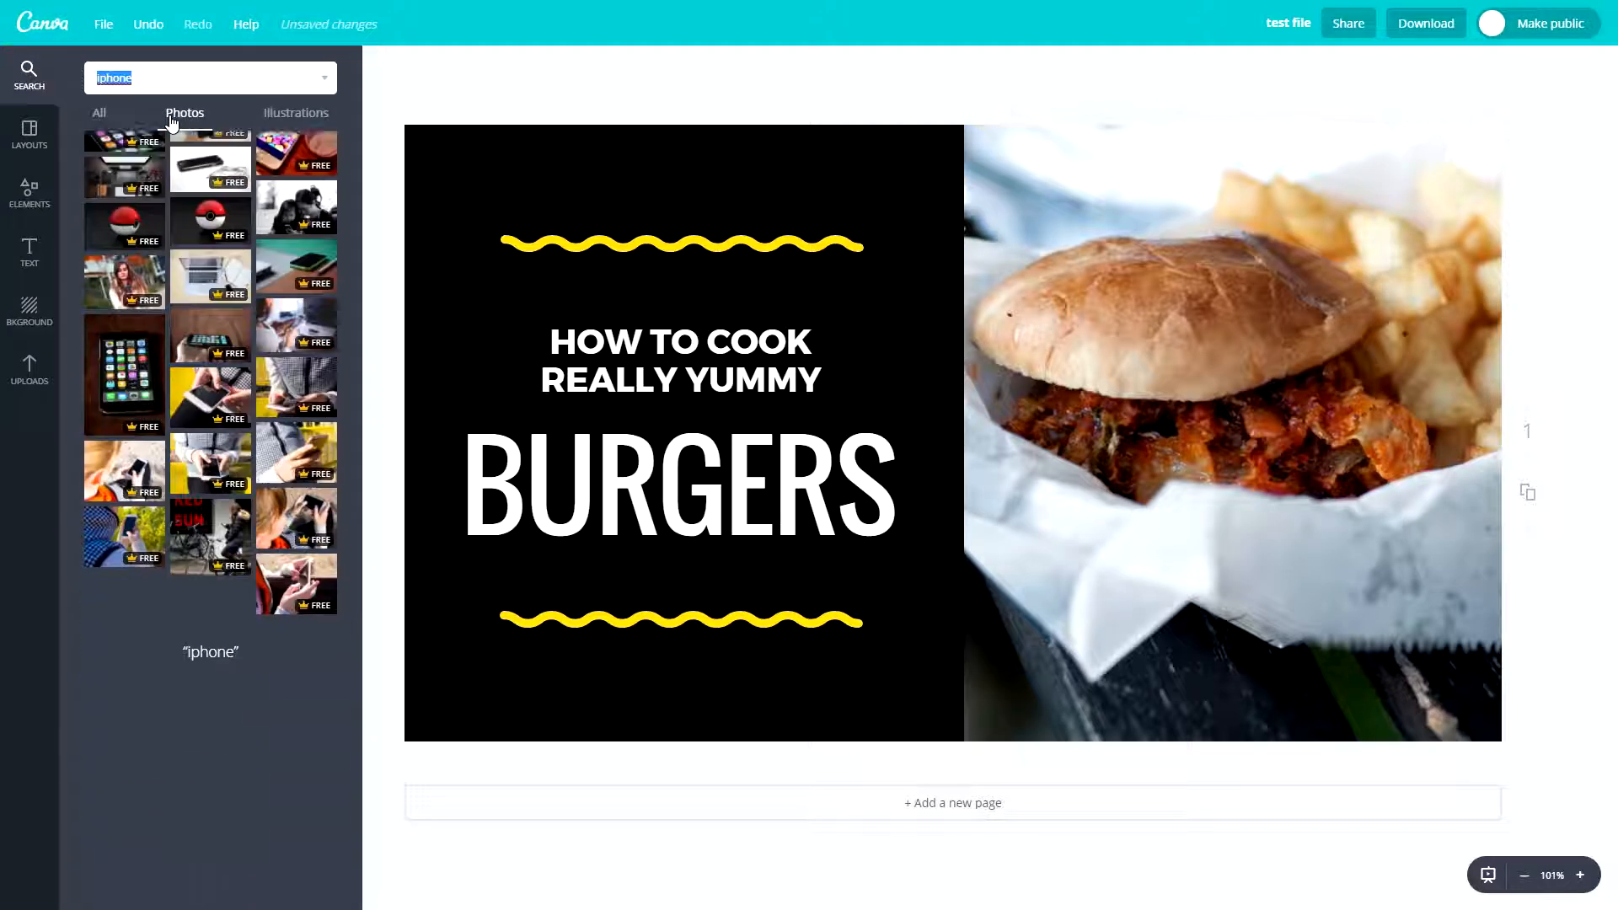
left_click(295, 115)
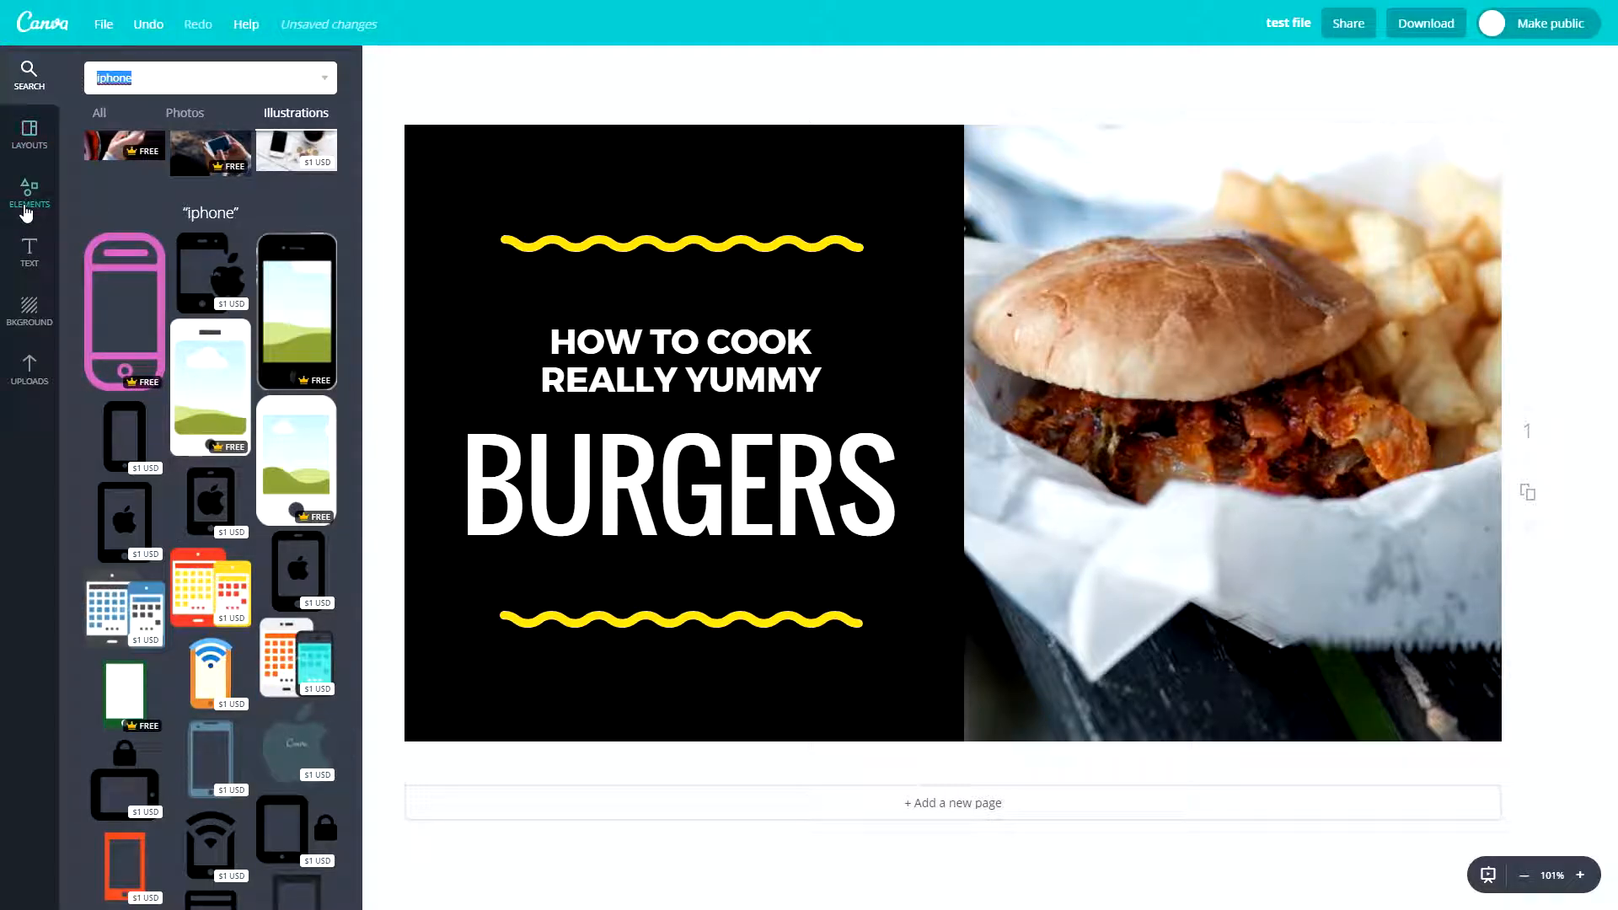
scroll(181, 371, "down", 6)
scroll(196, 354, "up", 10)
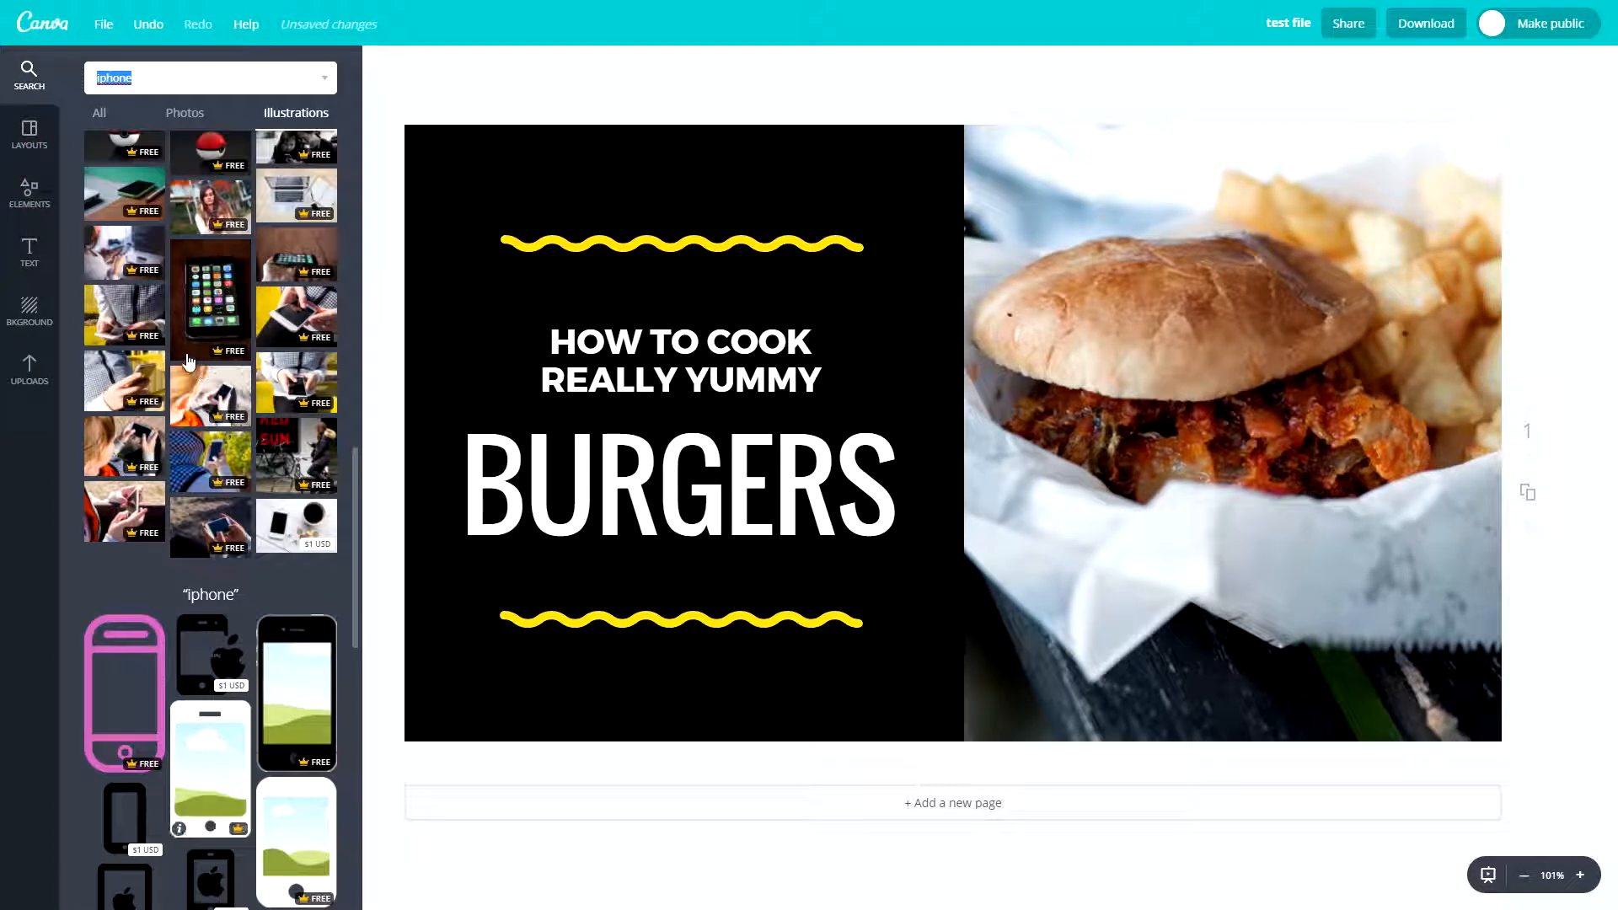
- Look over the available element categories and check the Free Photos collection
left_click(29, 204)
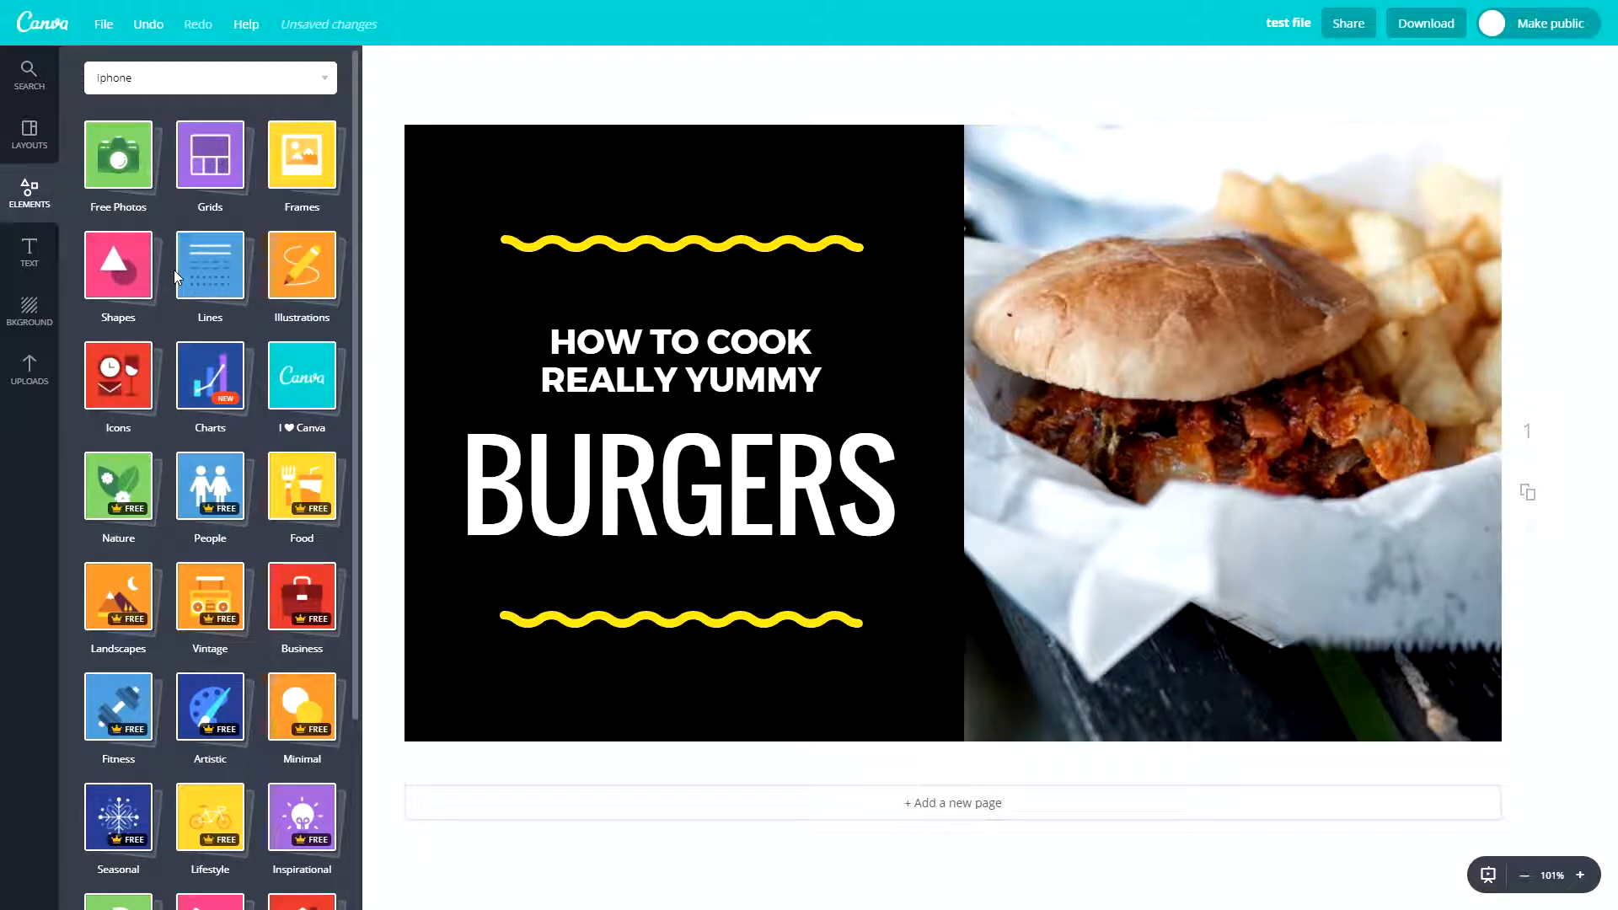
scroll(210, 548, "down", 3)
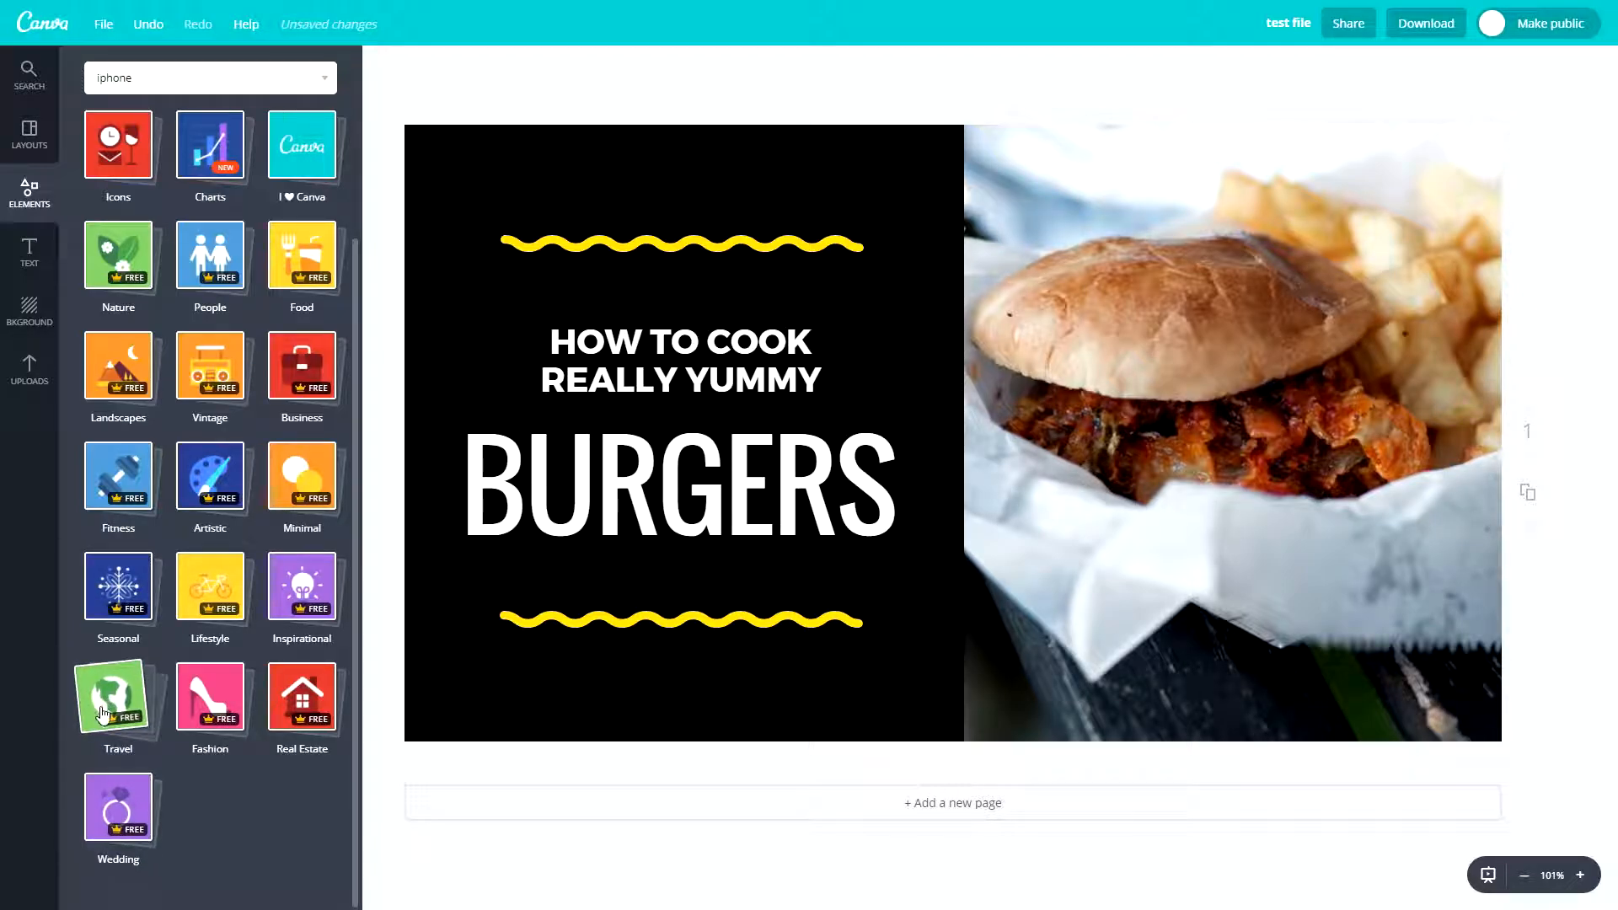
scroll(179, 687, "up", 3)
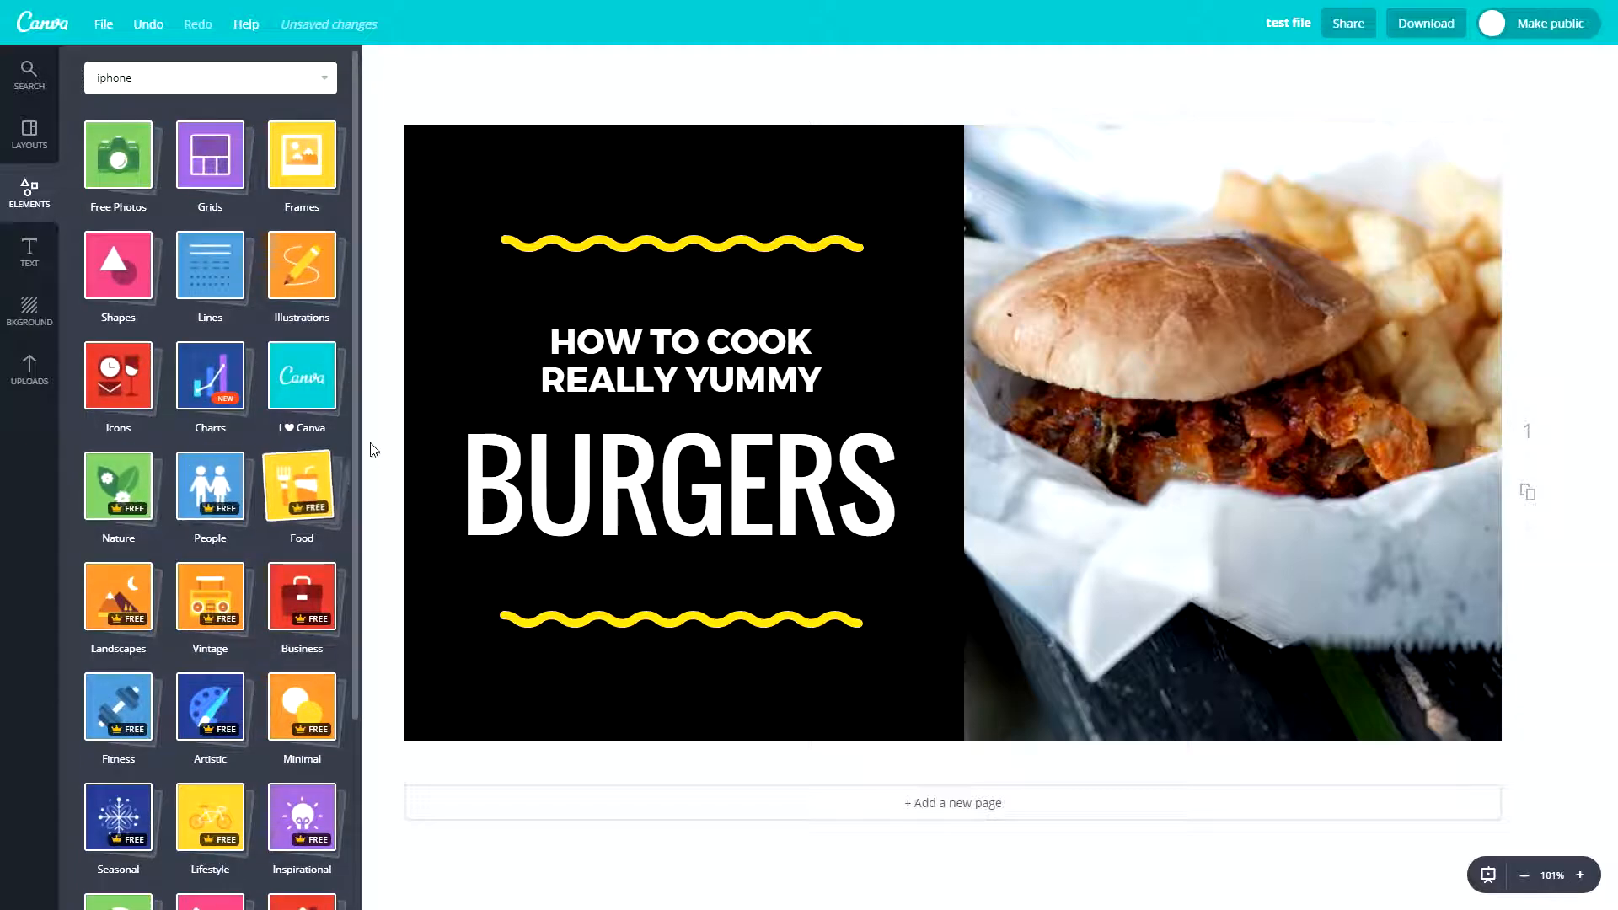
left_click(123, 174)
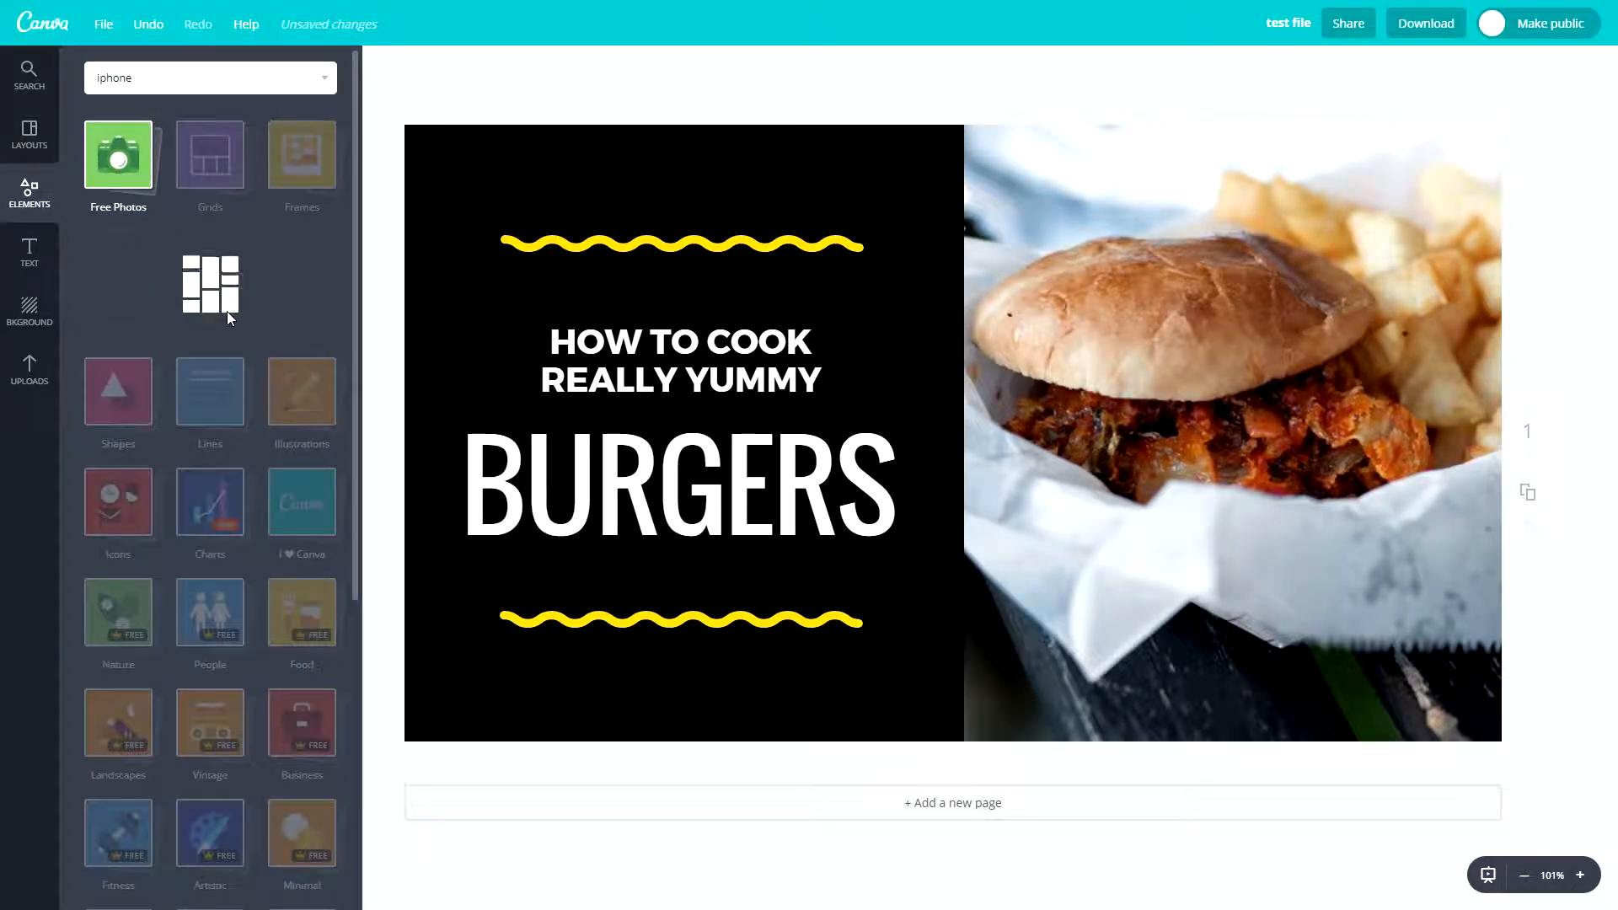
left_click(106, 169)
- View the grids and the frames offered among the elements
left_click(209, 164)
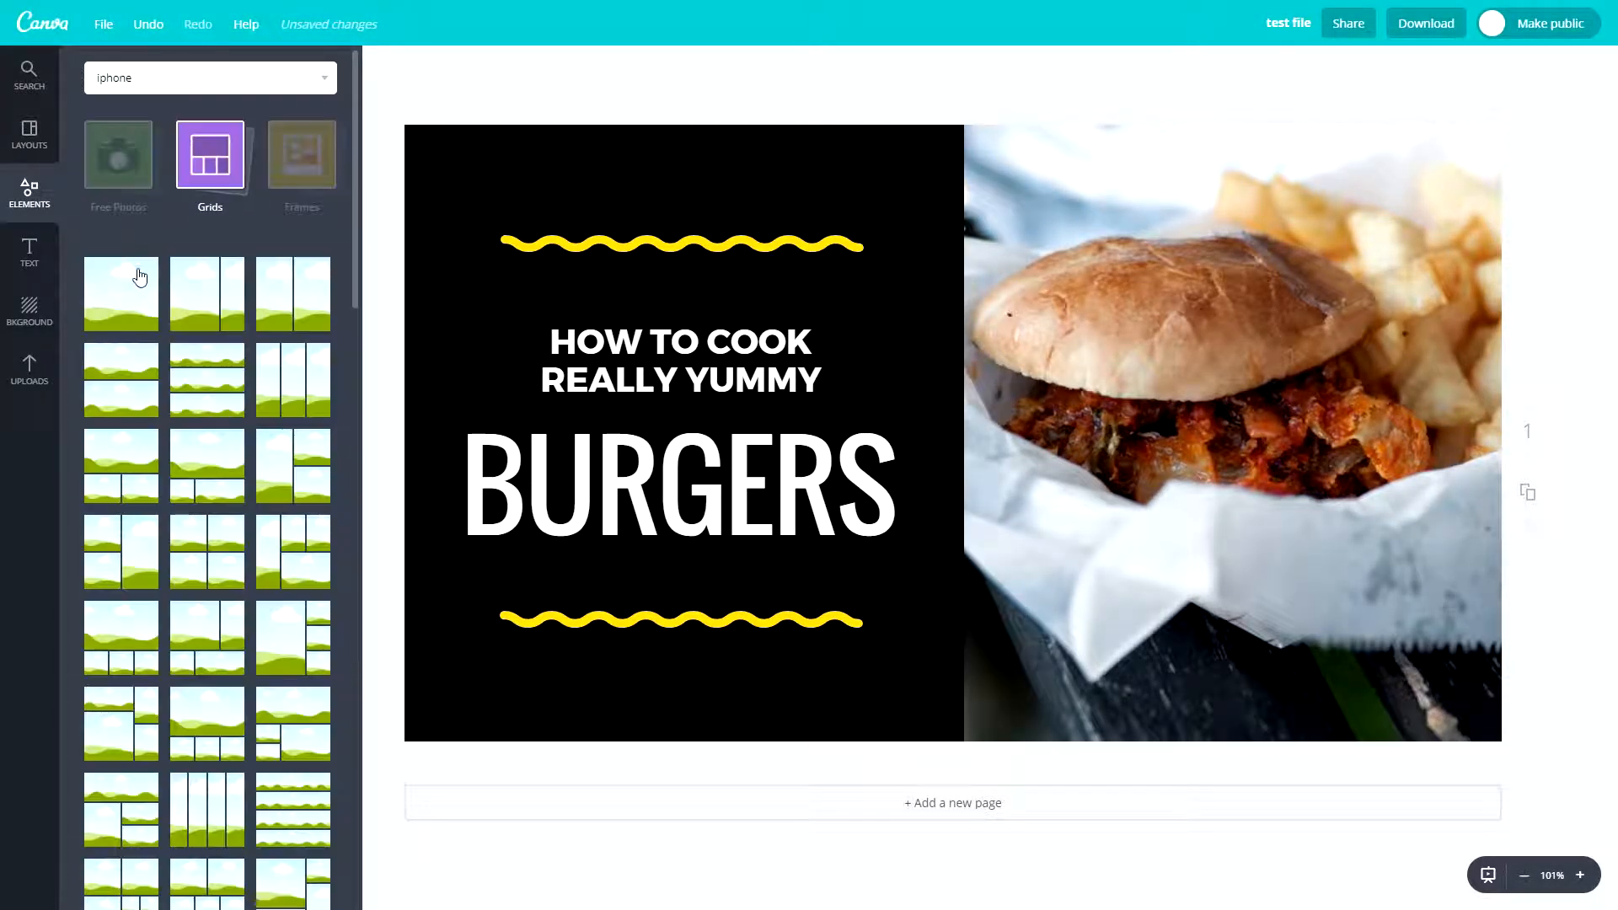
left_click(210, 166)
left_click(286, 172)
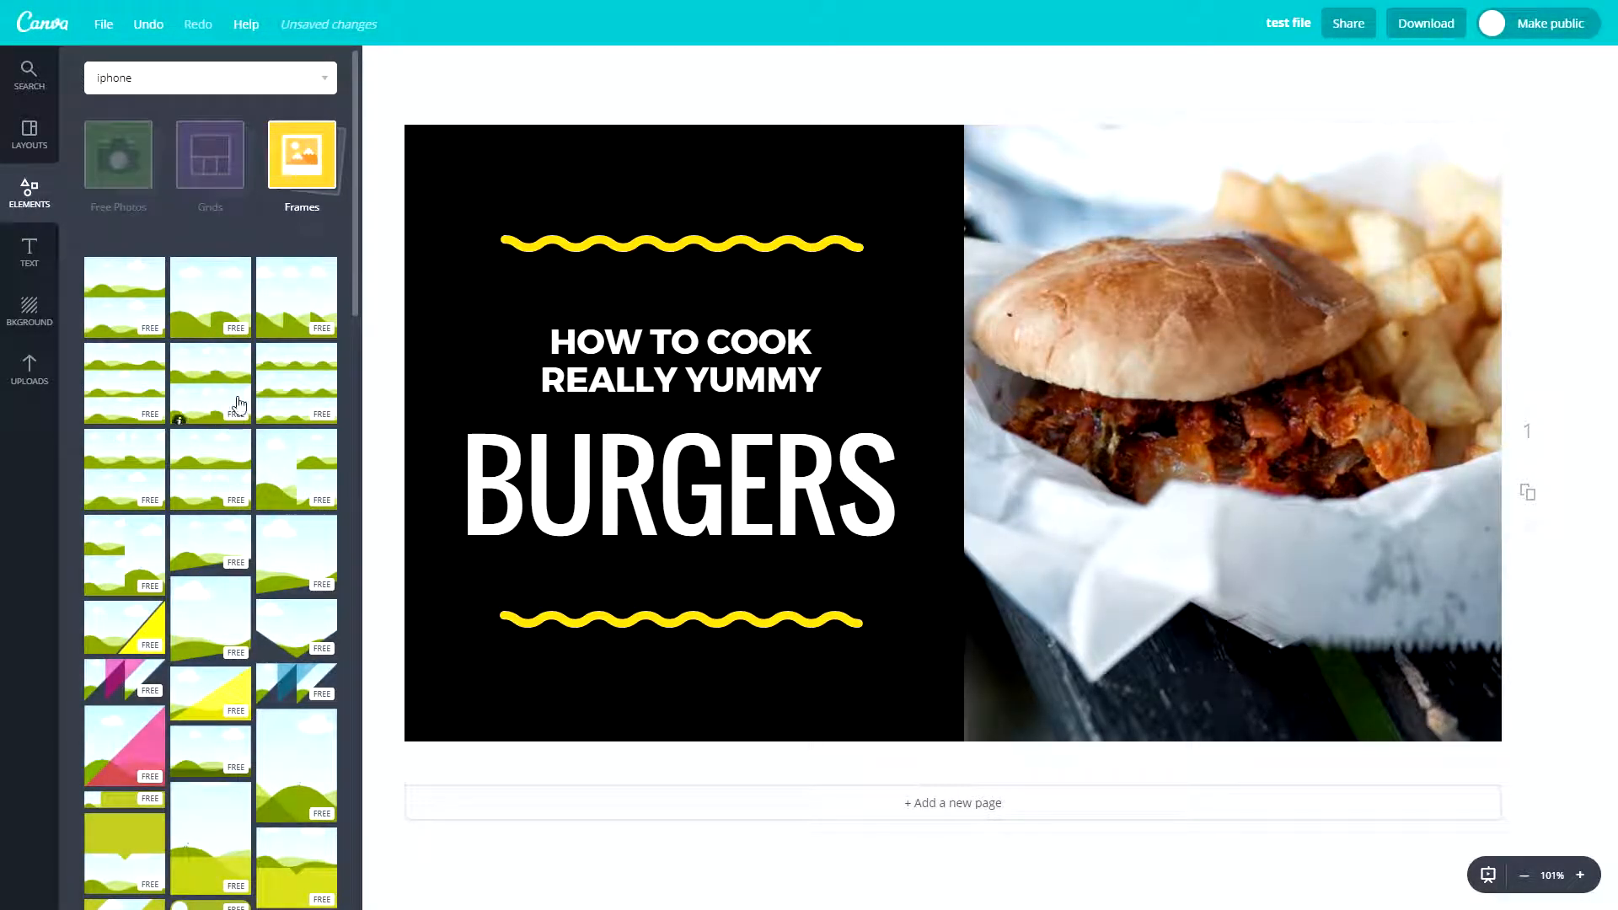
left_click(306, 190)
- View the shapes and browse the line styles offered among the elements
left_click(133, 280)
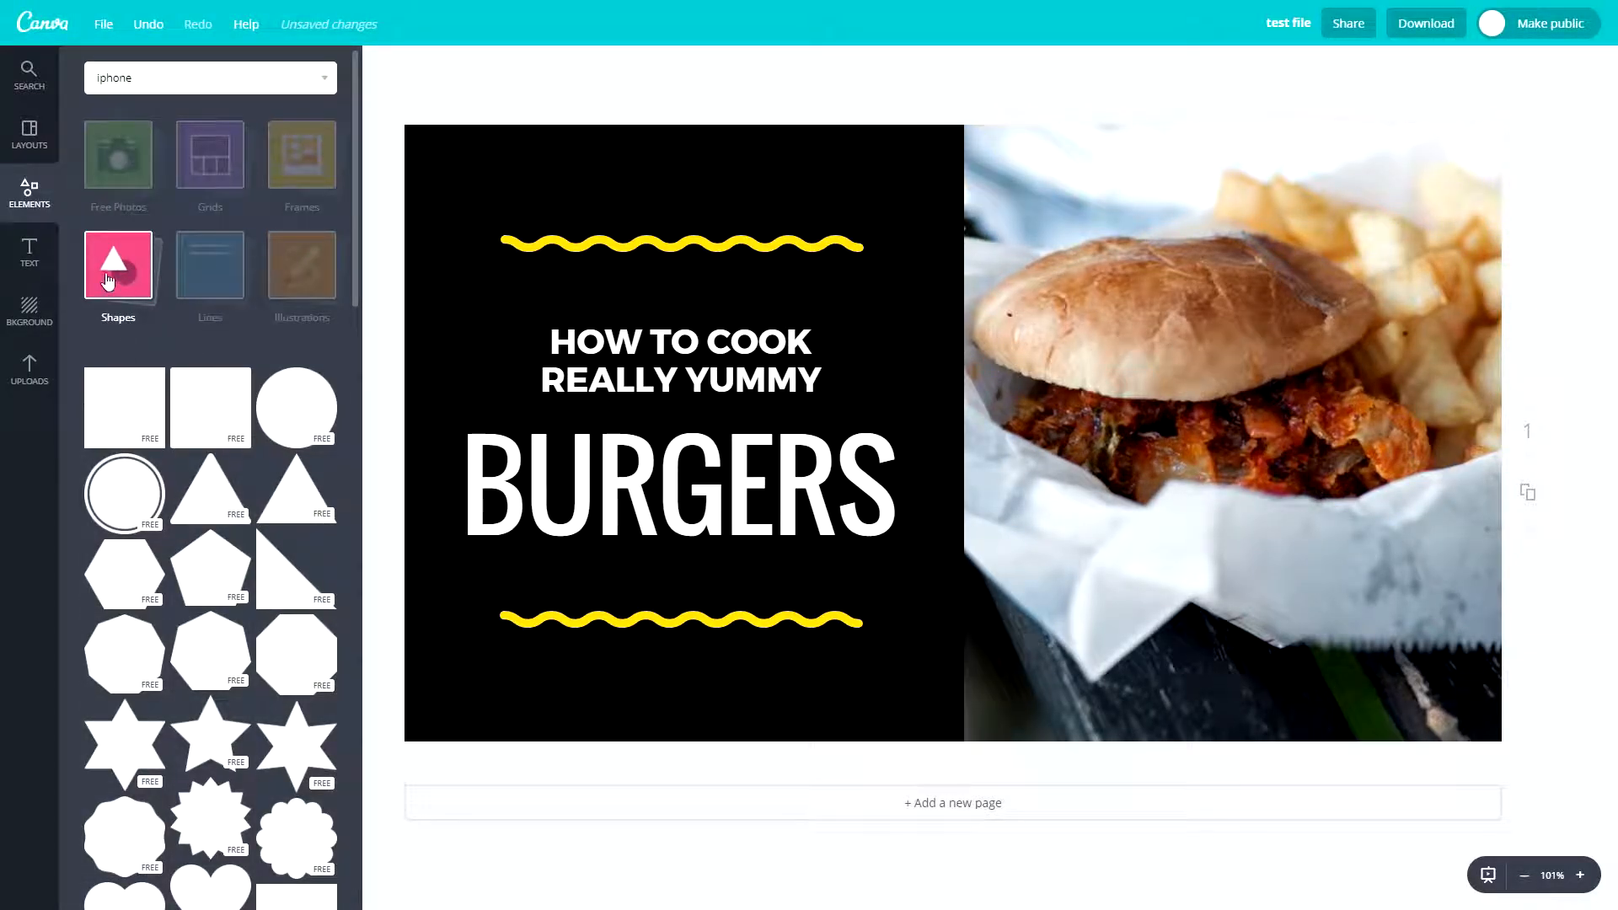
left_click(108, 281)
left_click(210, 265)
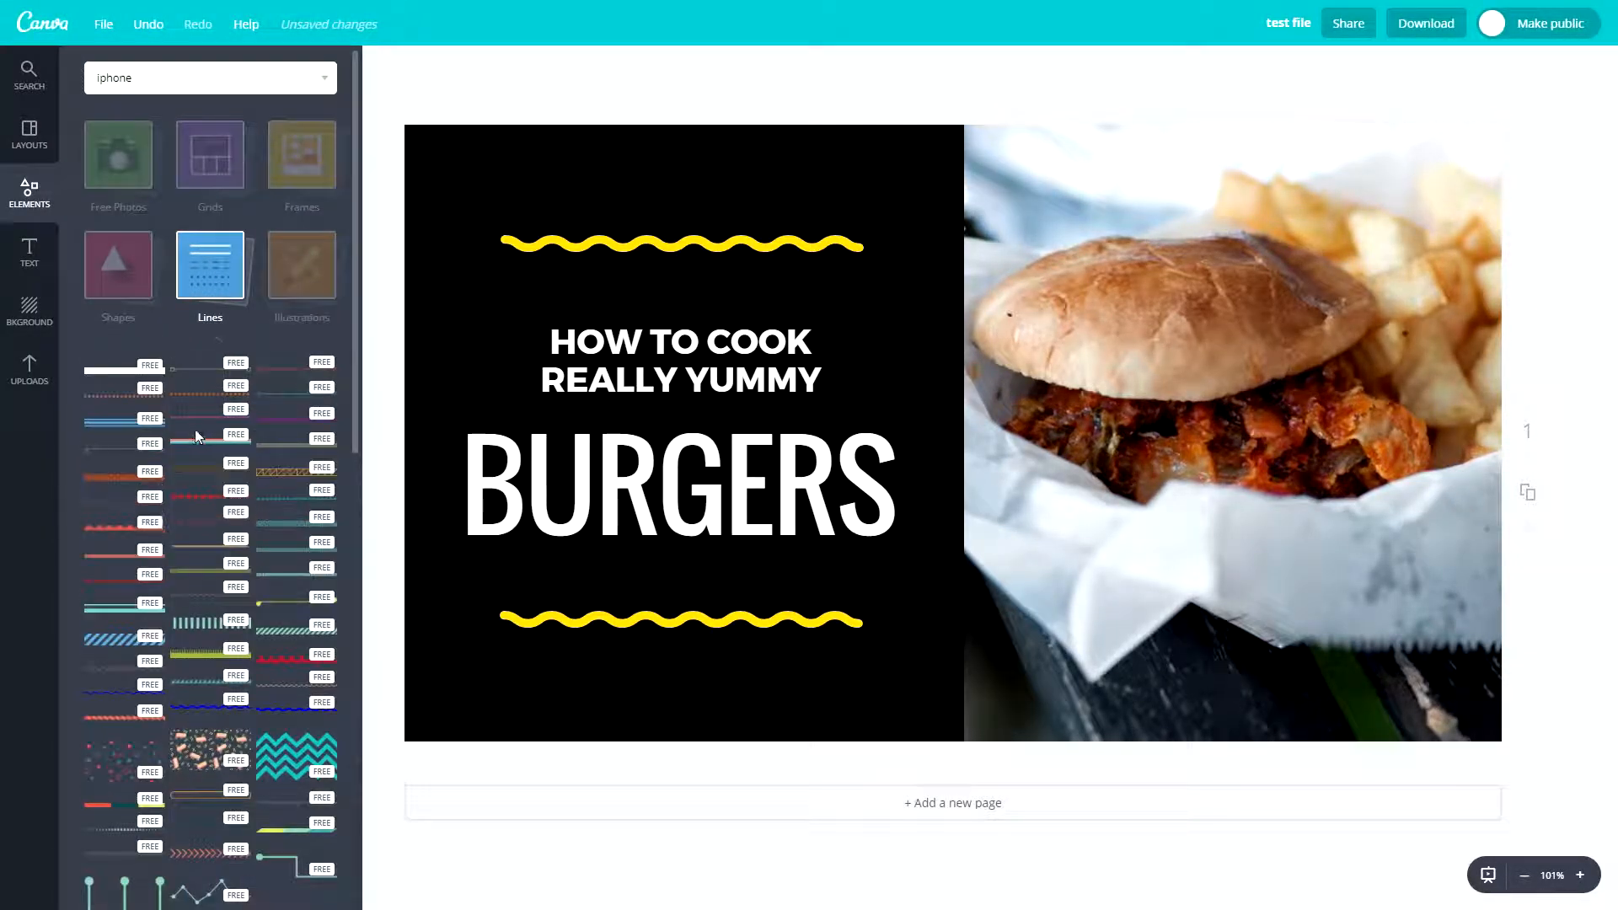
scroll(238, 518, "down", 5)
scroll(236, 511, "up", 5)
scroll(233, 497, "down", 2)
scroll(227, 471, "up", 2)
left_click(221, 295)
- Browse the Illustrations collection and close it
left_click(302, 265)
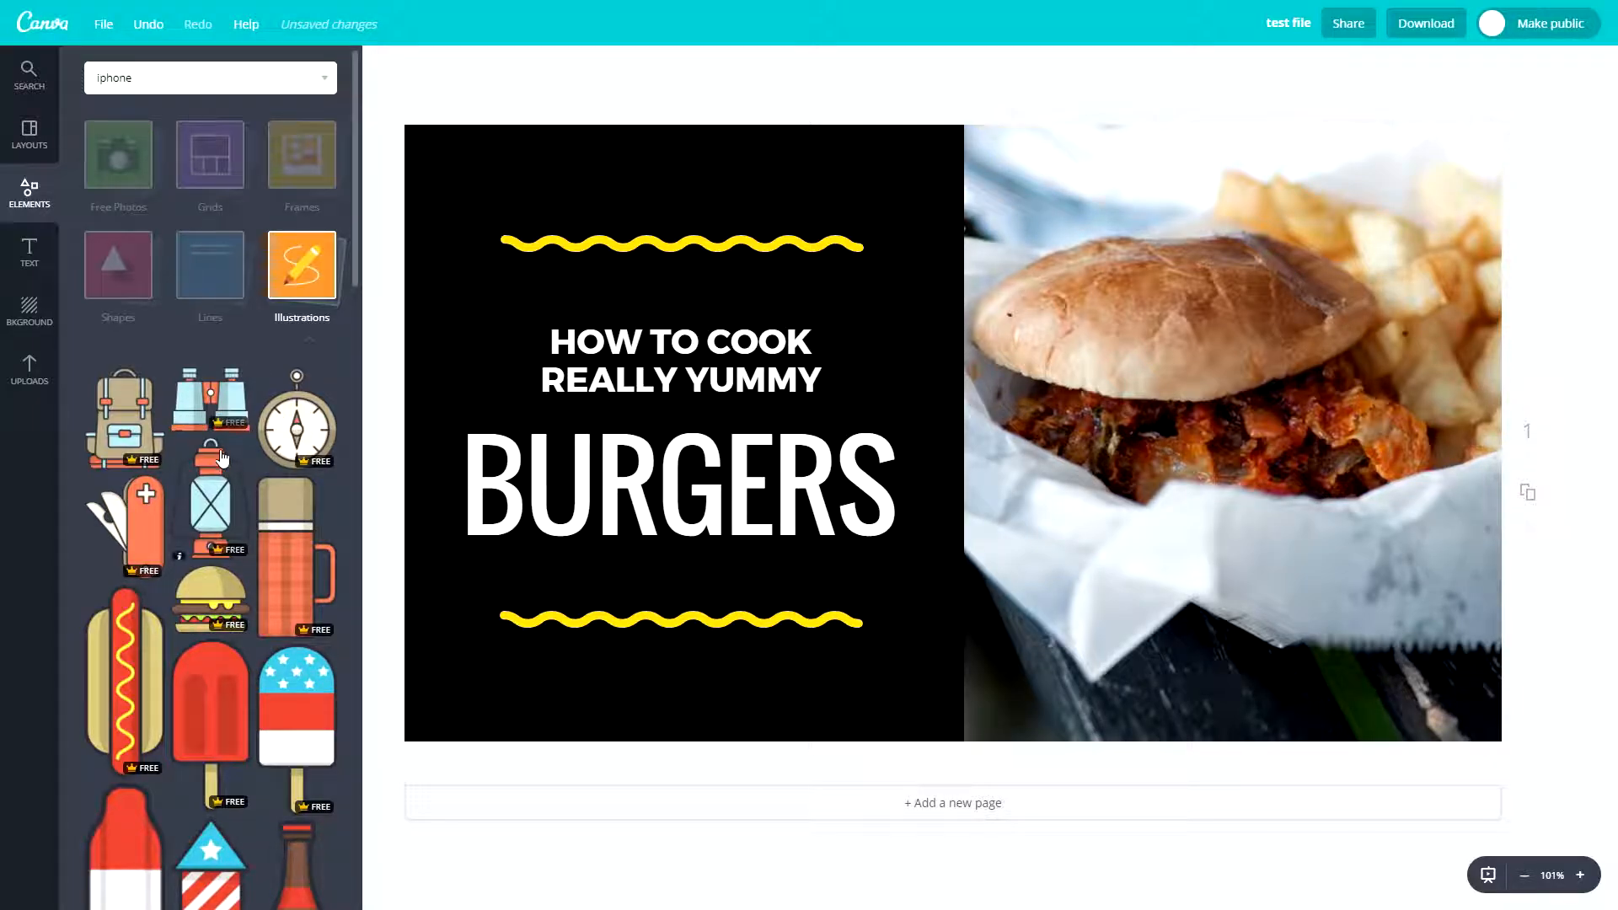
scroll(203, 404, "down", 15)
scroll(224, 442, "up", 20)
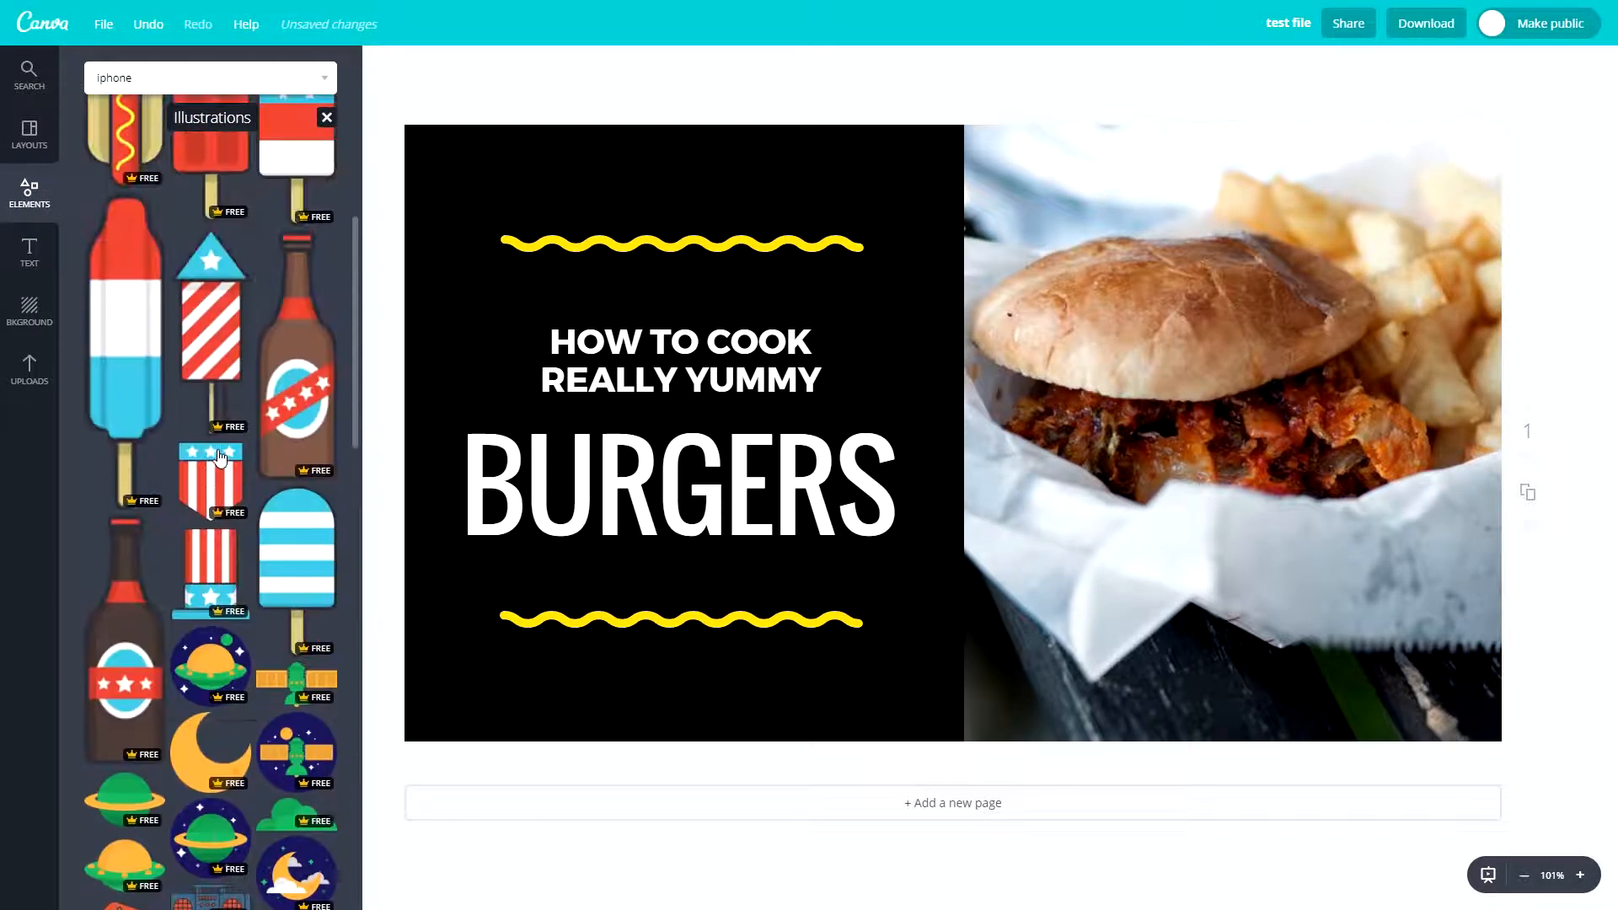
left_click(327, 118)
- Browse the Icons collection down to its end and close it
left_click(105, 379)
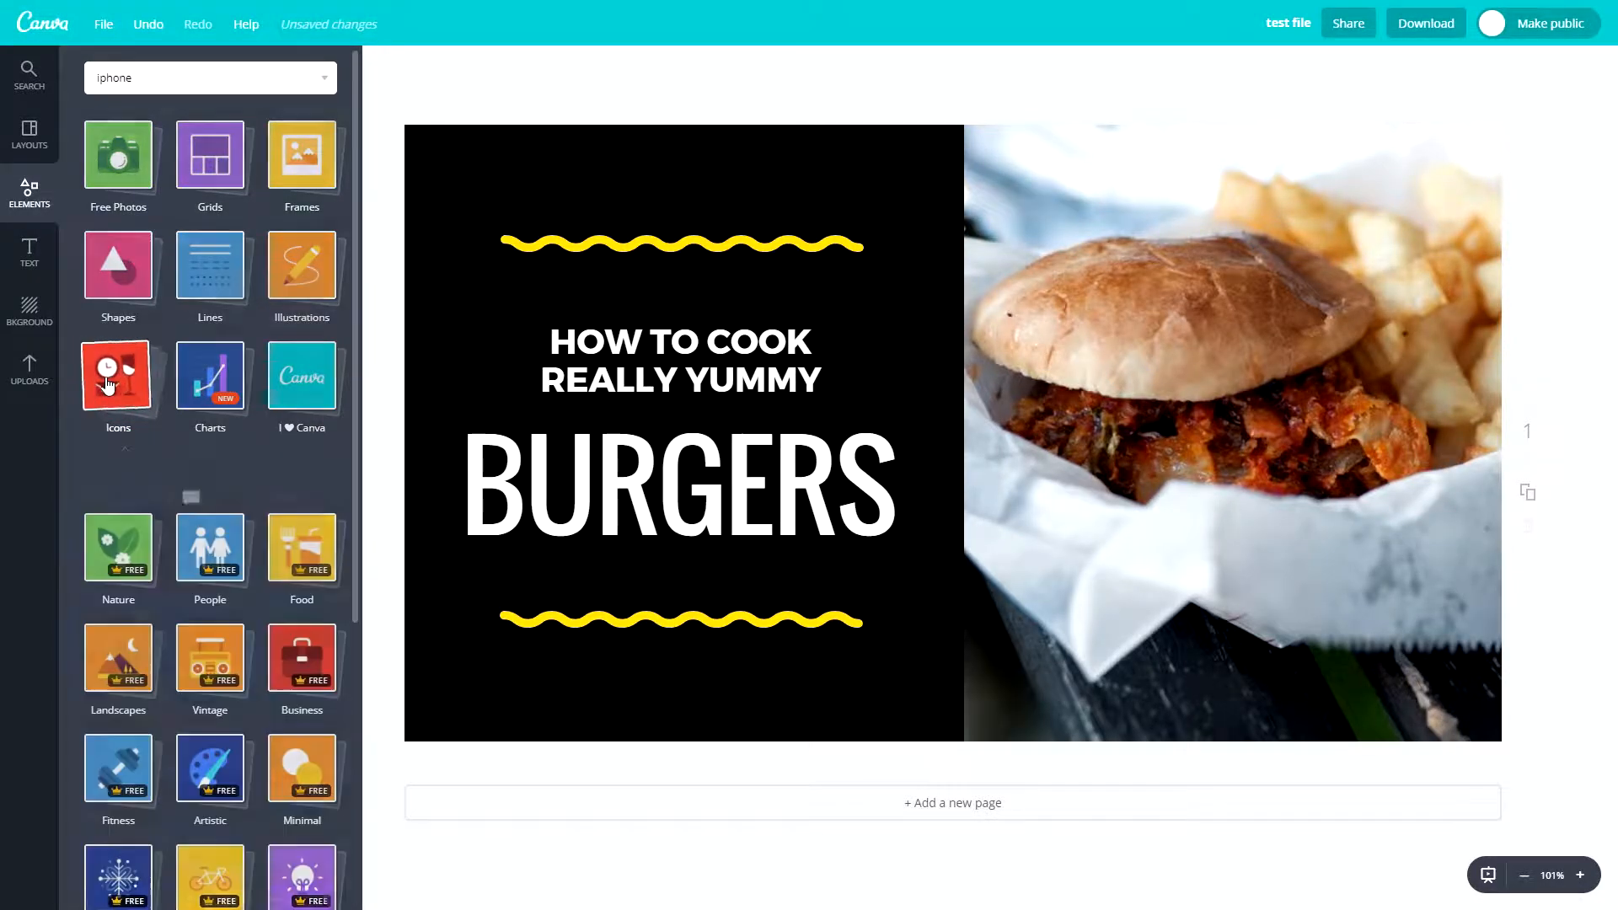
scroll(131, 733, "down", 10)
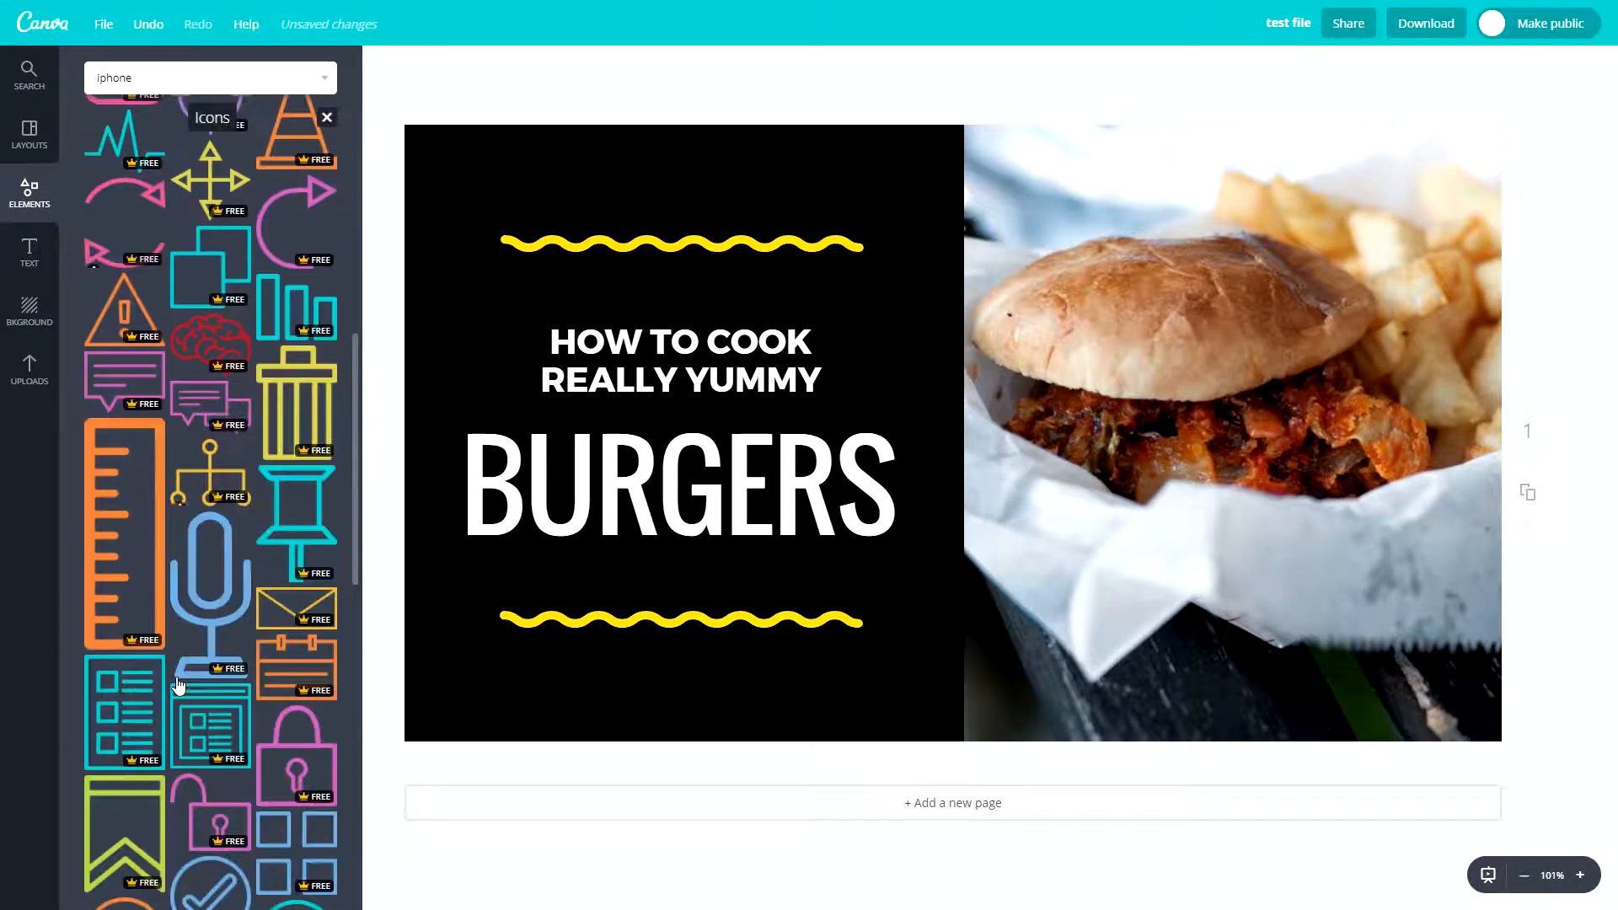
scroll(189, 711, "up", 7)
scroll(190, 711, "down", 15)
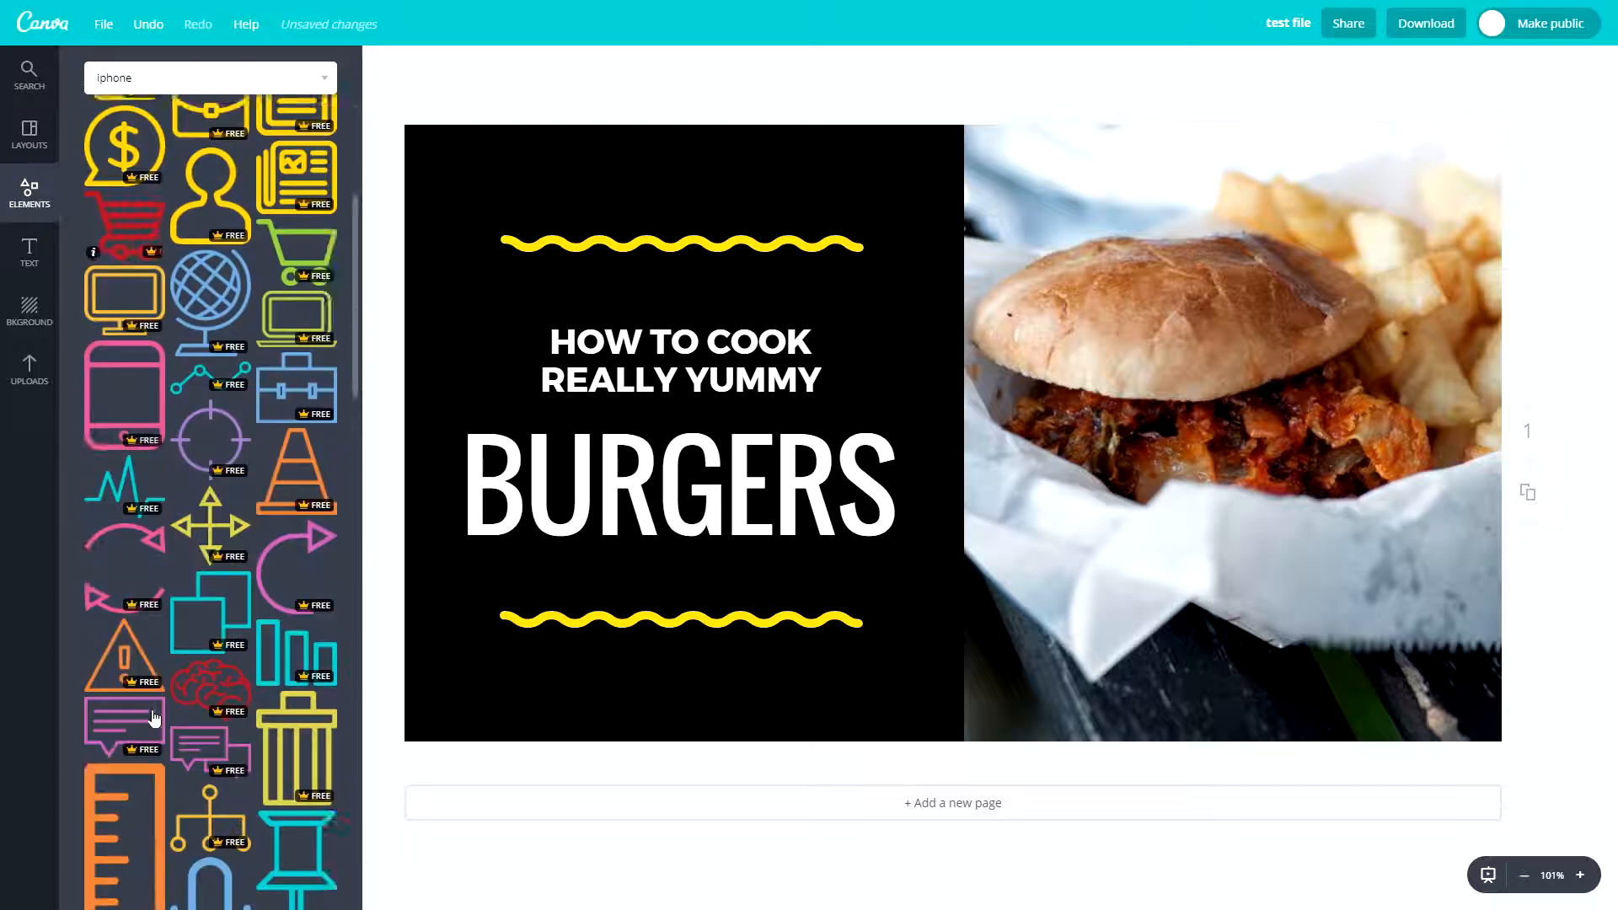
scroll(163, 595, "down", 5)
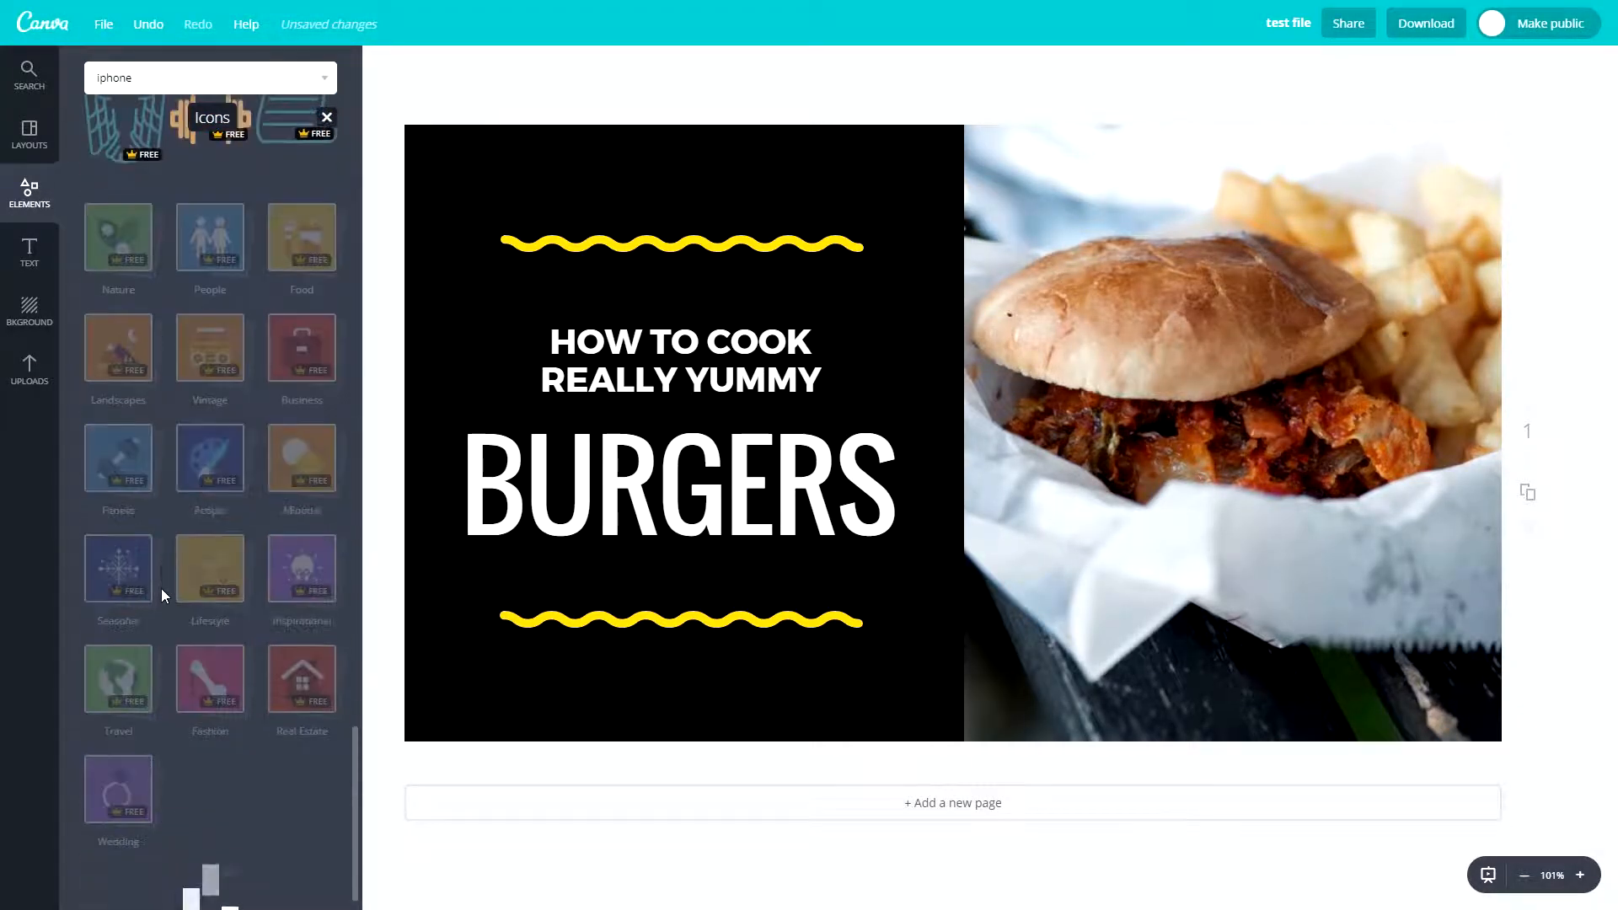
scroll(282, 493, "up", 8)
scroll(282, 493, "up", 20)
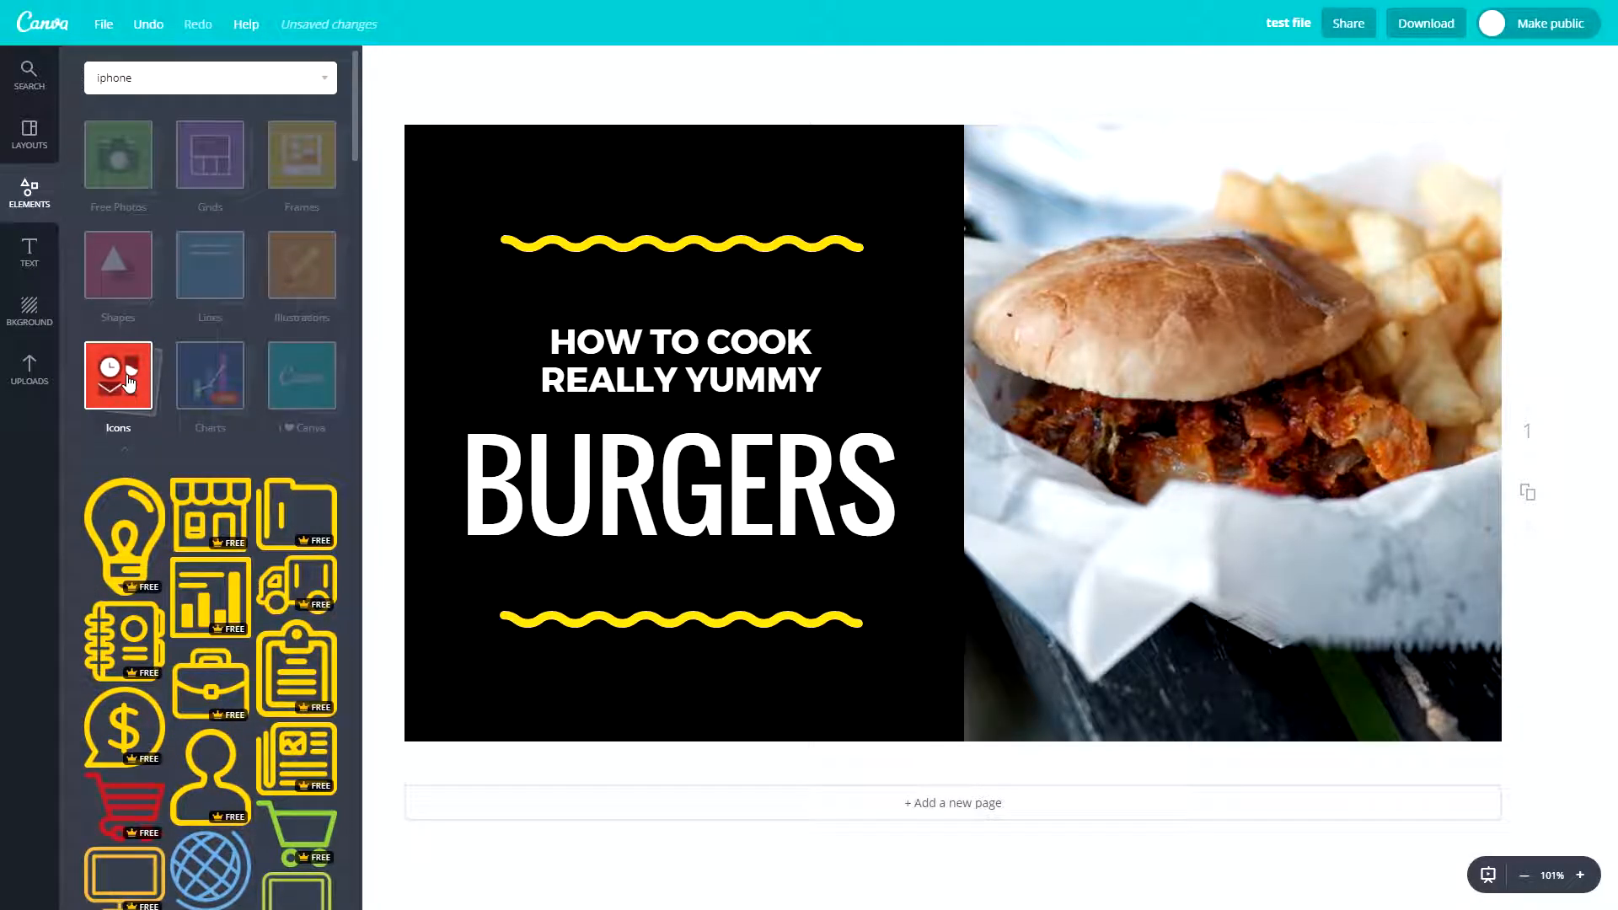
left_click(129, 384)
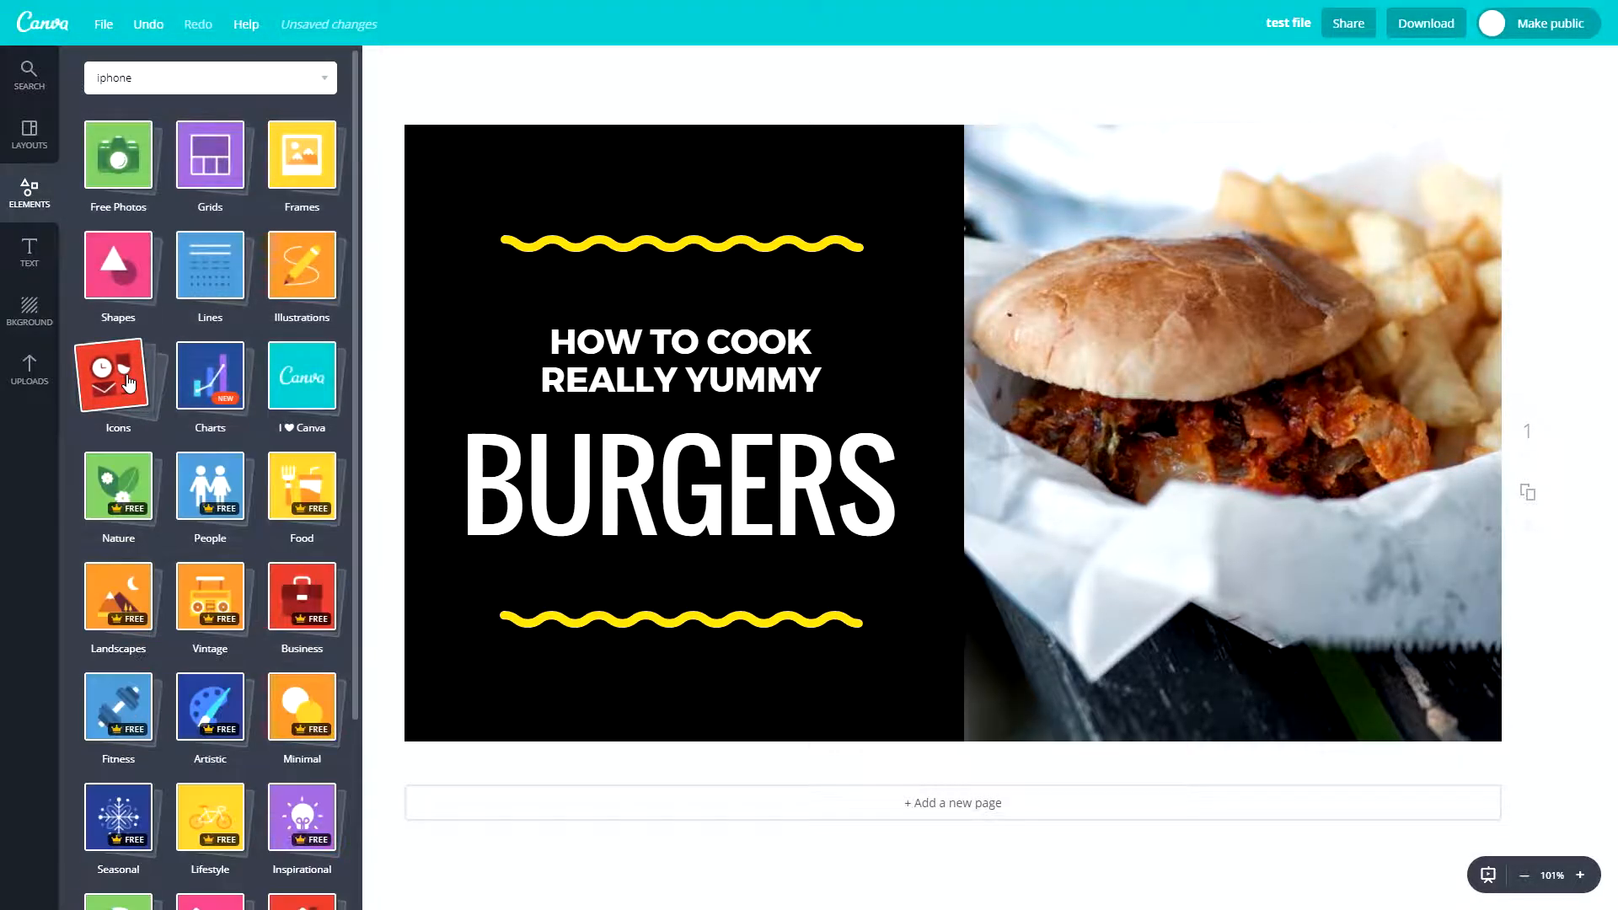
- Add the first blue bar chart from the Charts elements to the page, move it slightly and delete it
left_click(196, 382)
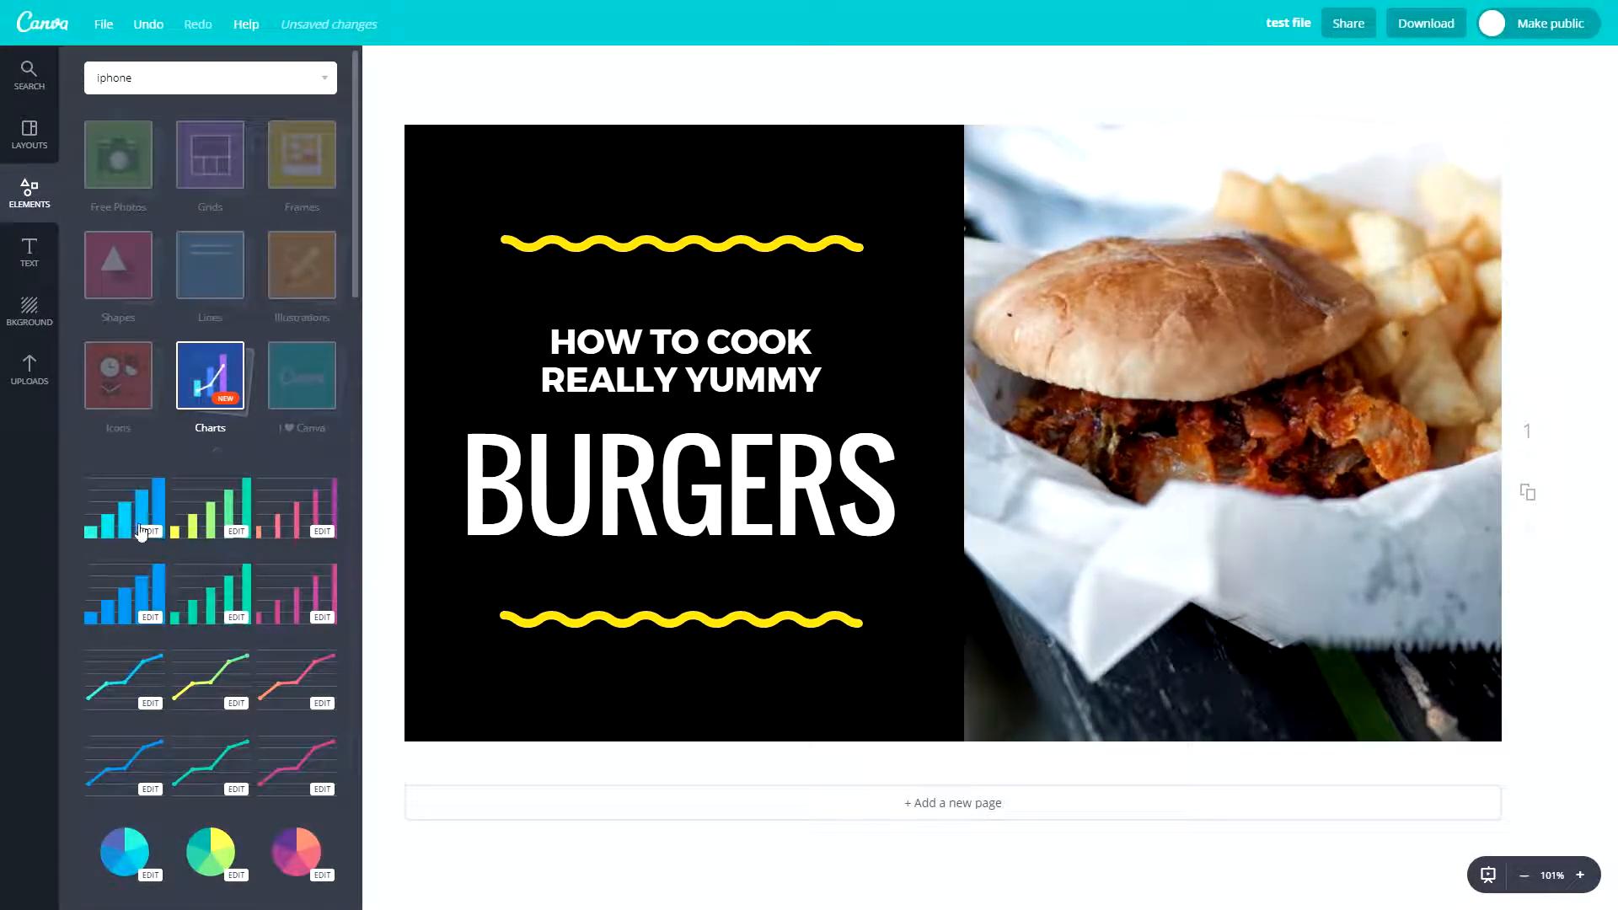
left_click(141, 531)
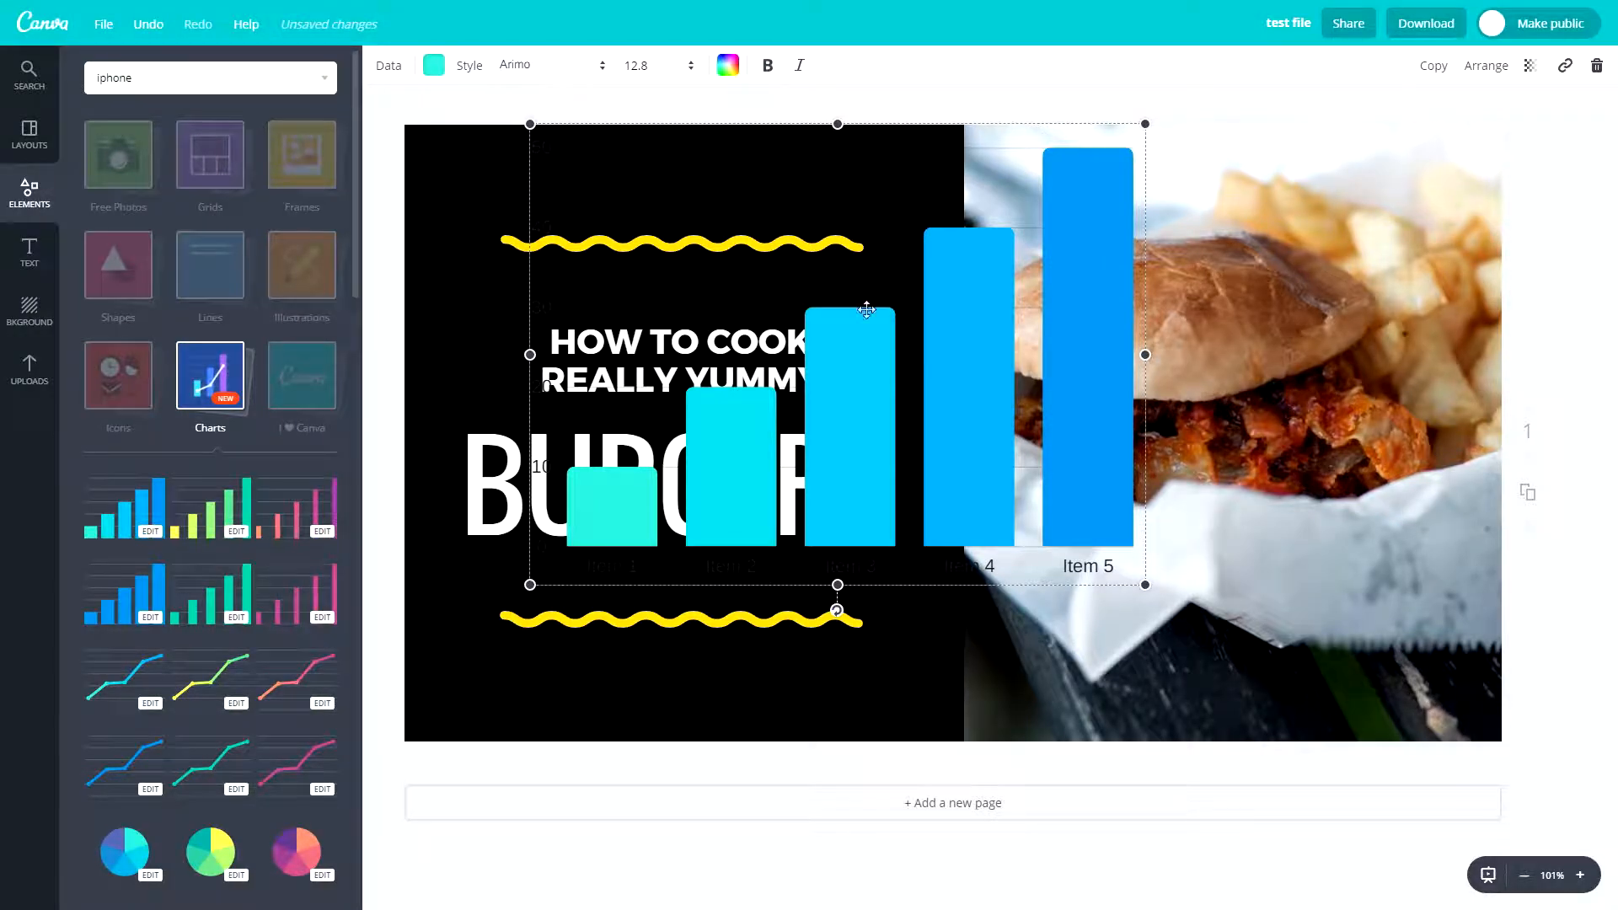
left_click_drag(852, 457, 839, 507)
key("Delete")
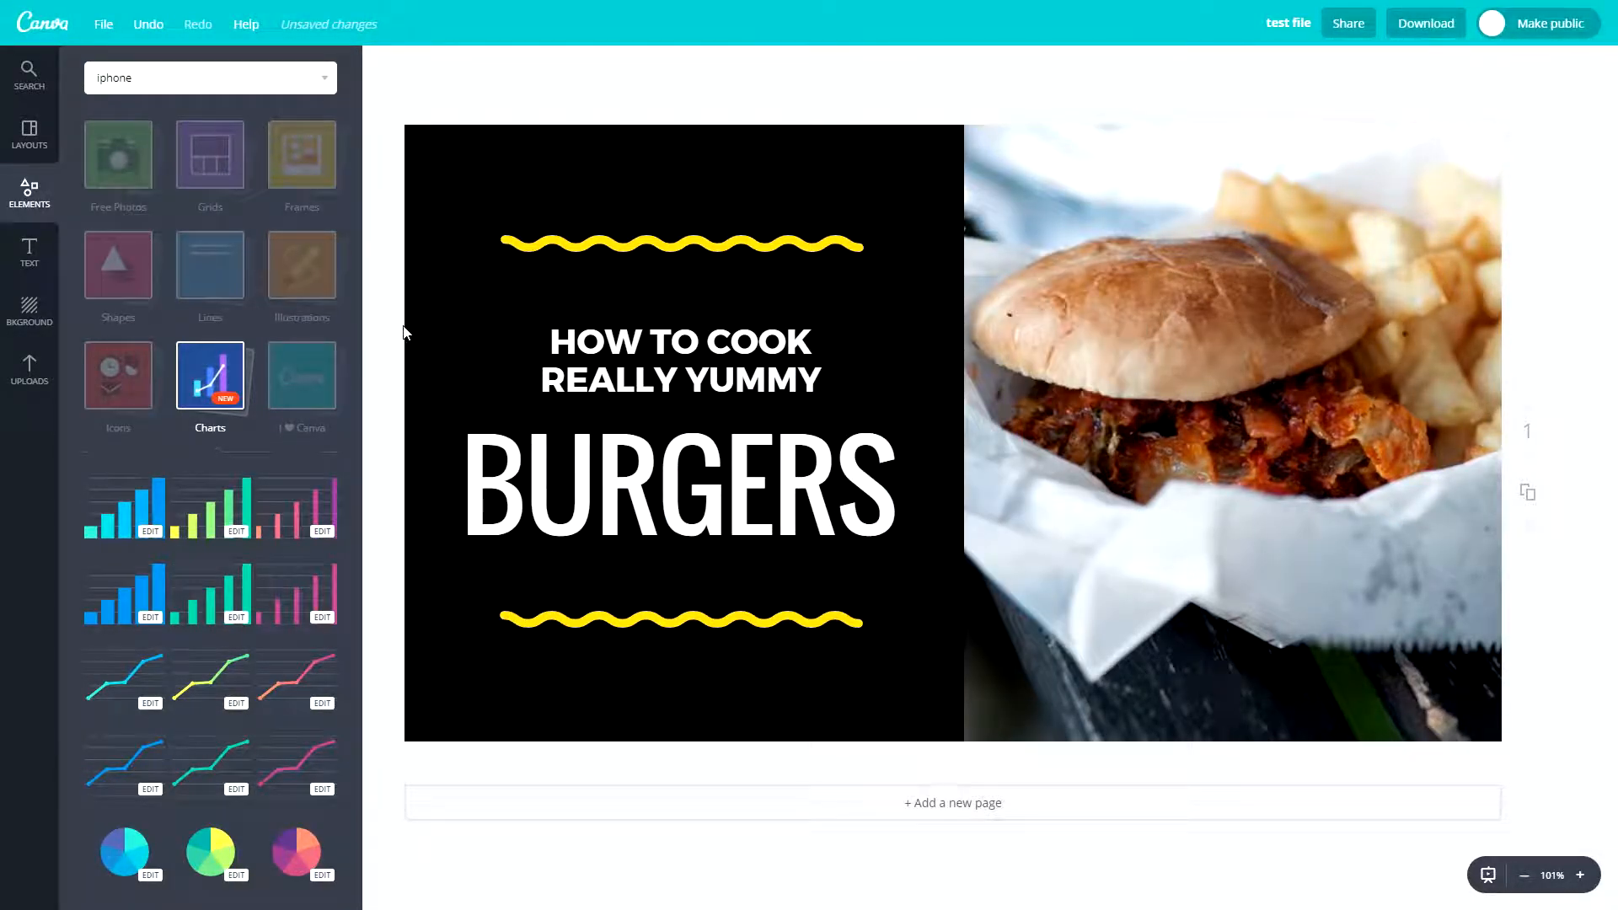
- Browse the "I ♥ Canva" stickers and close the collection
left_click(302, 373)
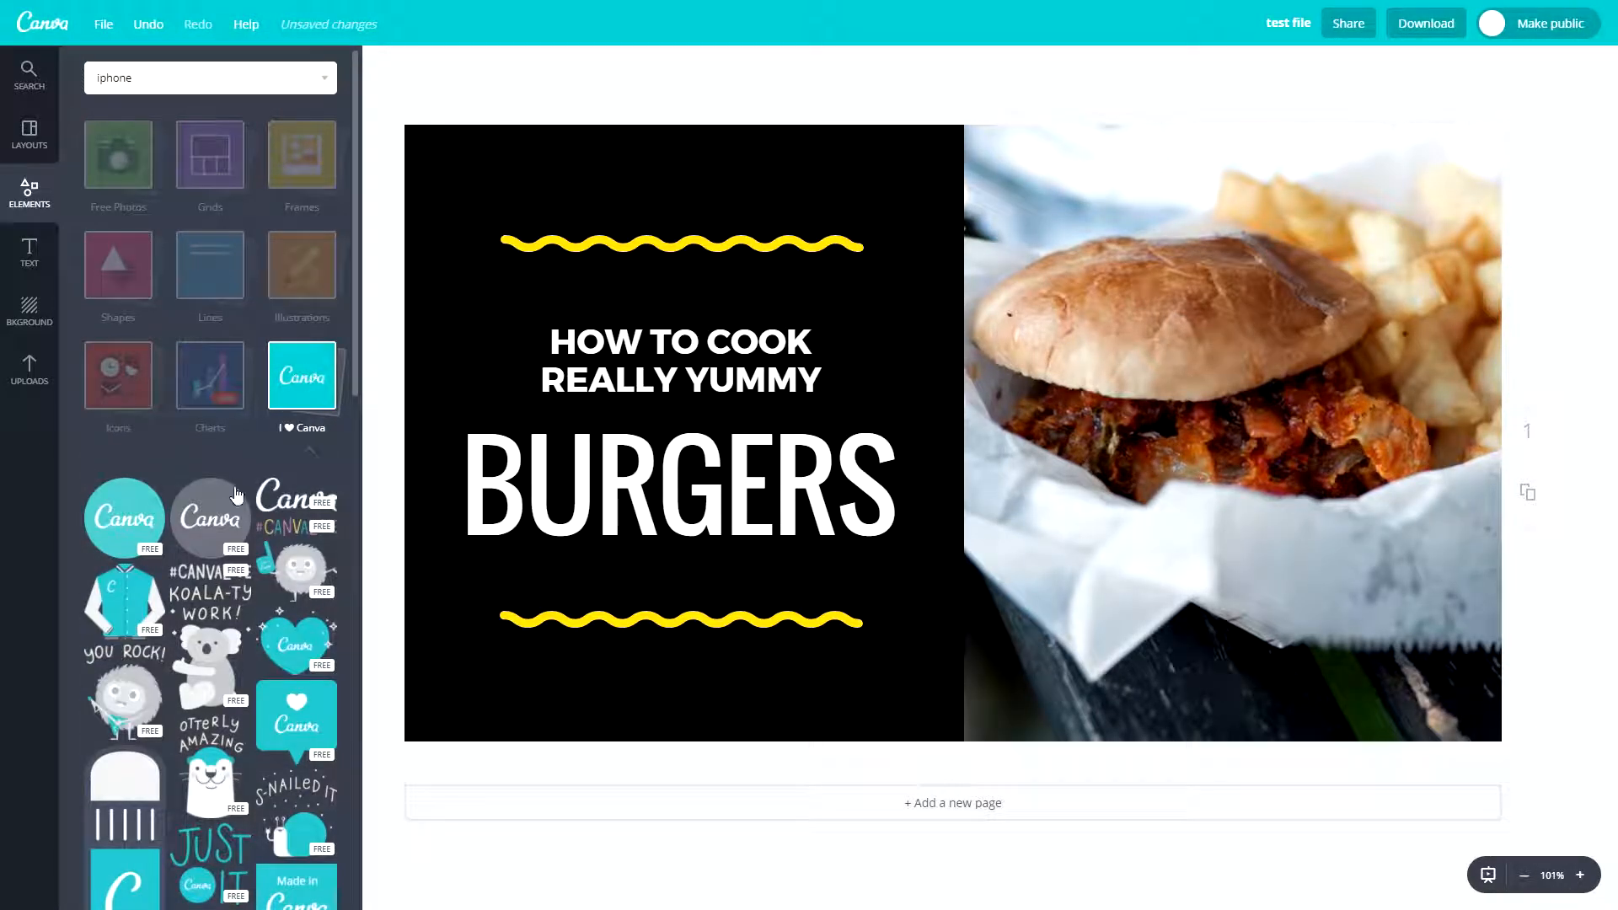
scroll(174, 552, "down", 5)
scroll(174, 552, "down", 2)
scroll(190, 481, "up", 5)
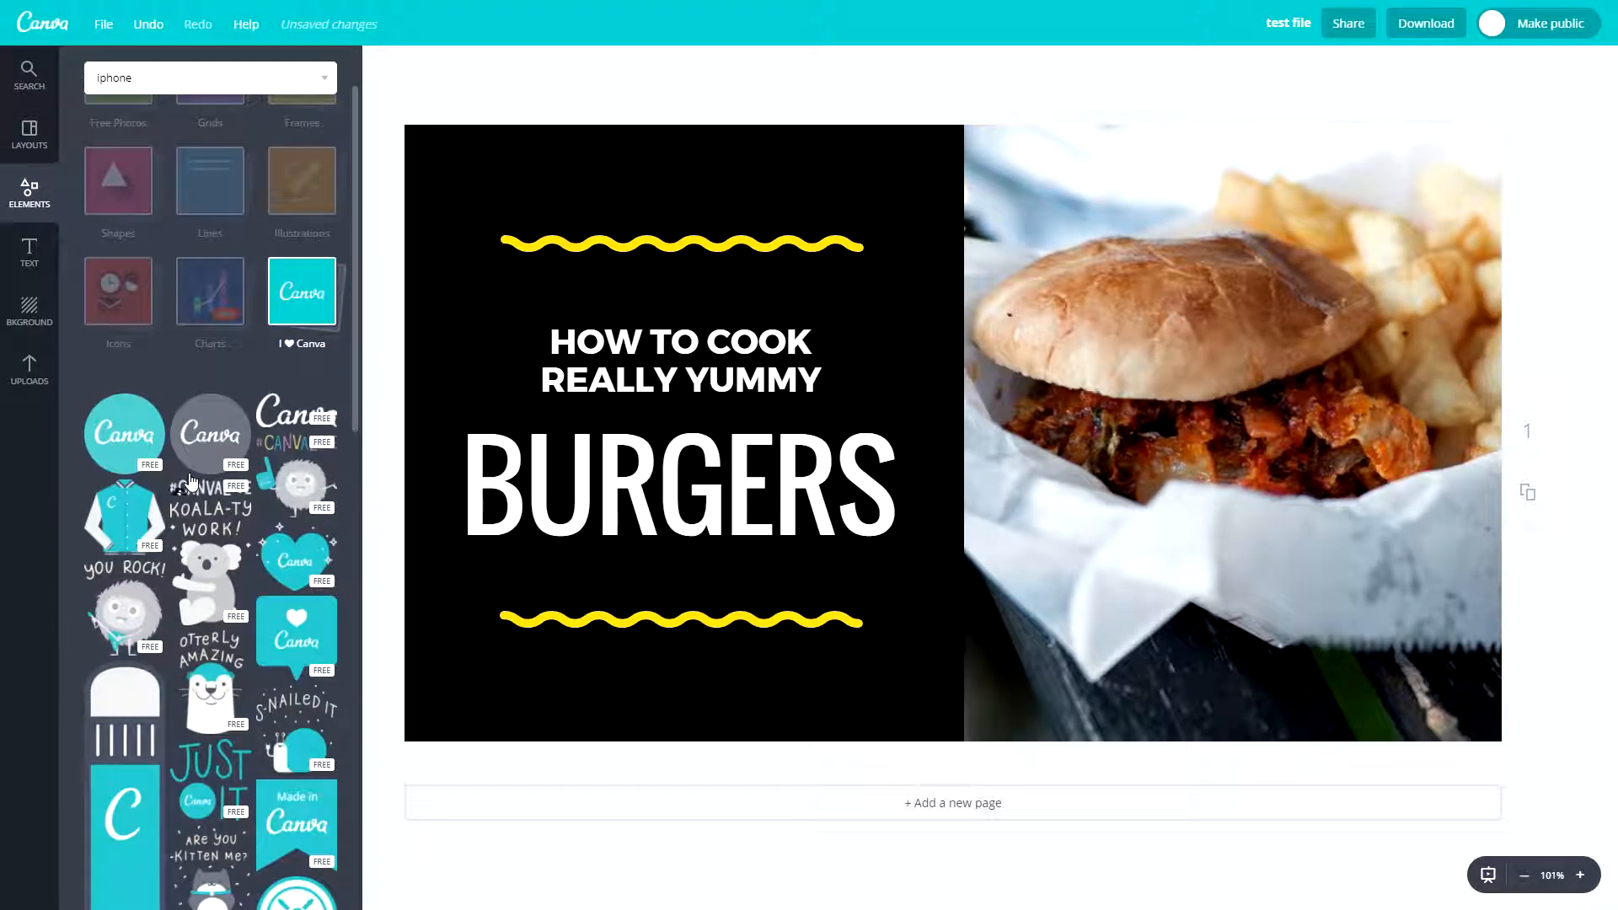
scroll(240, 525, "down", 4)
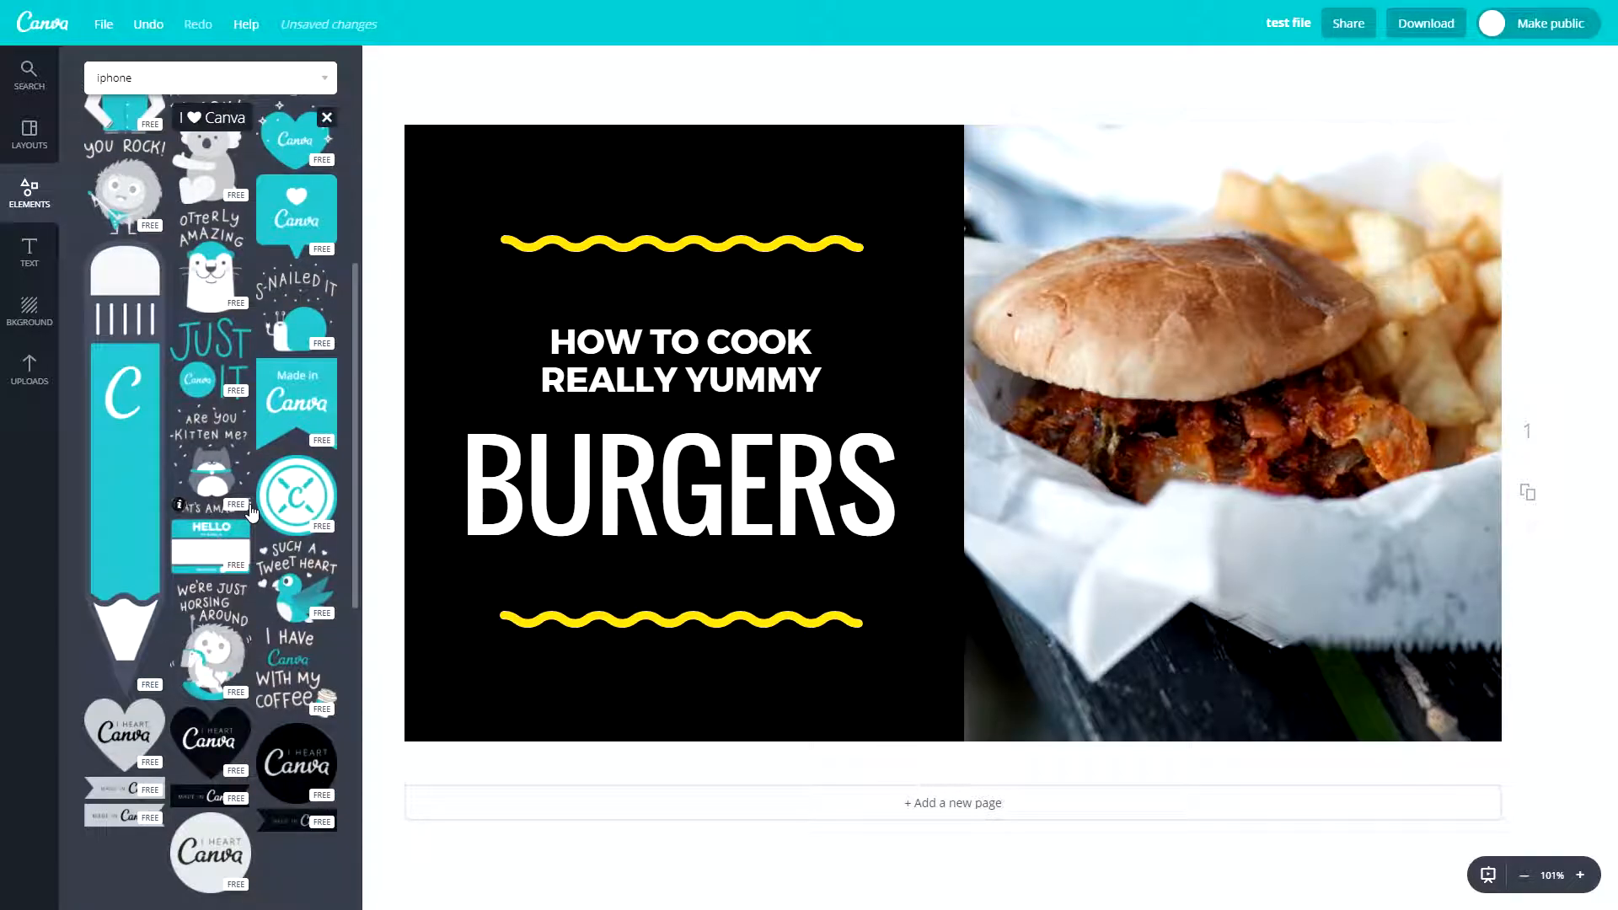
scroll(172, 548, "down", 4)
scroll(173, 560, "up", 10)
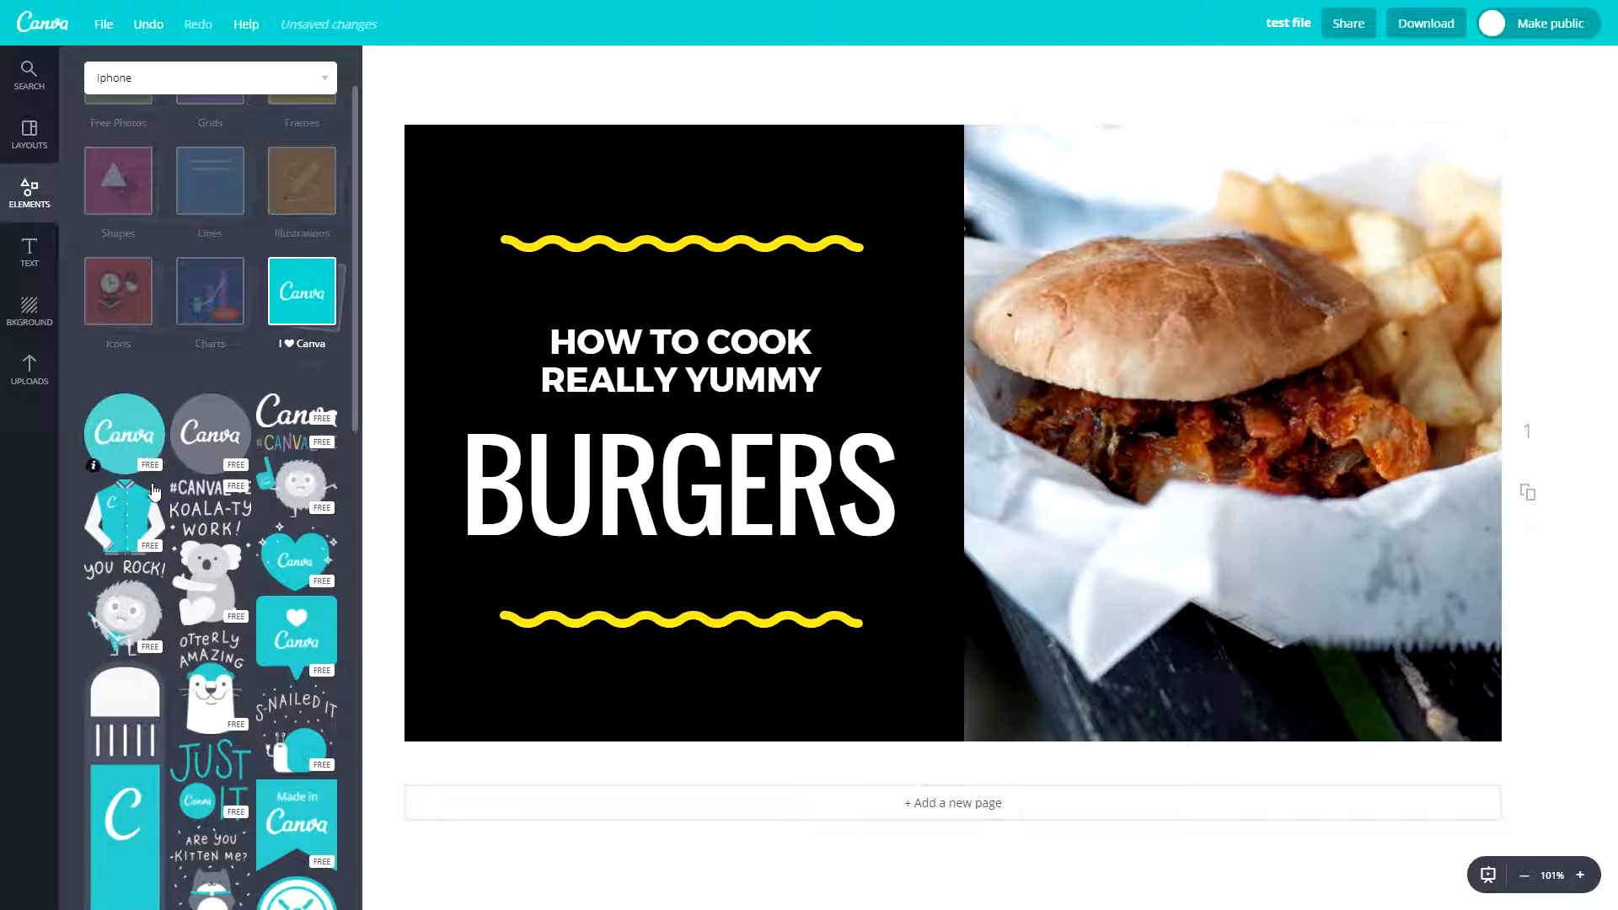
left_click(288, 295)
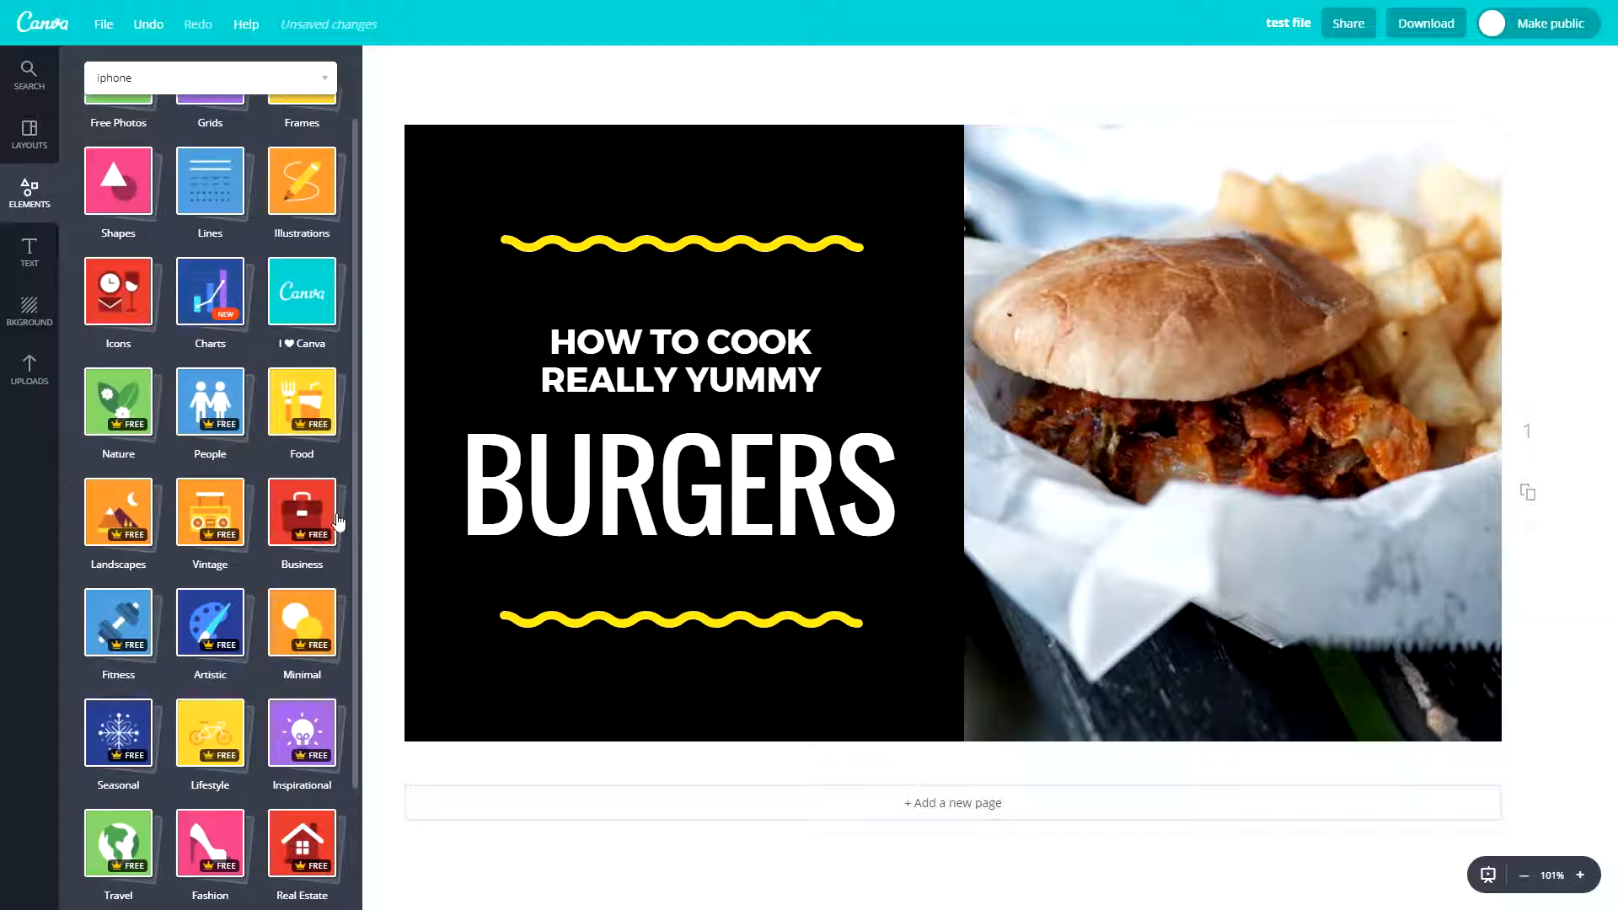
- Look over the remaining element categories and check the People and Food collections
scroll(319, 608, "down", 2)
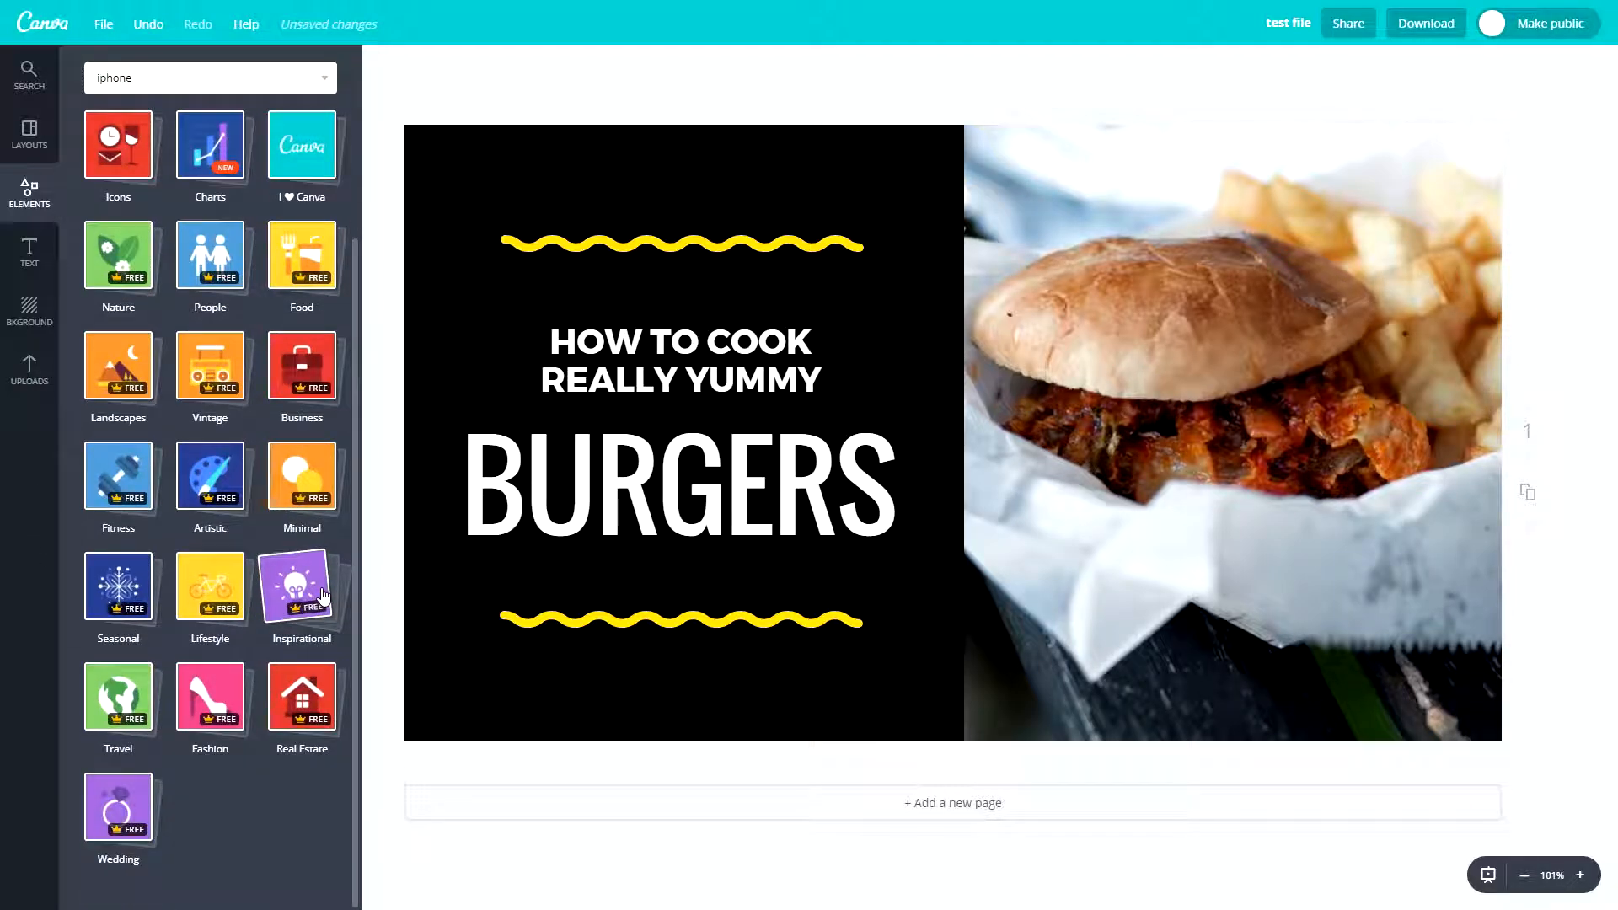
scroll(165, 434, "up", 3)
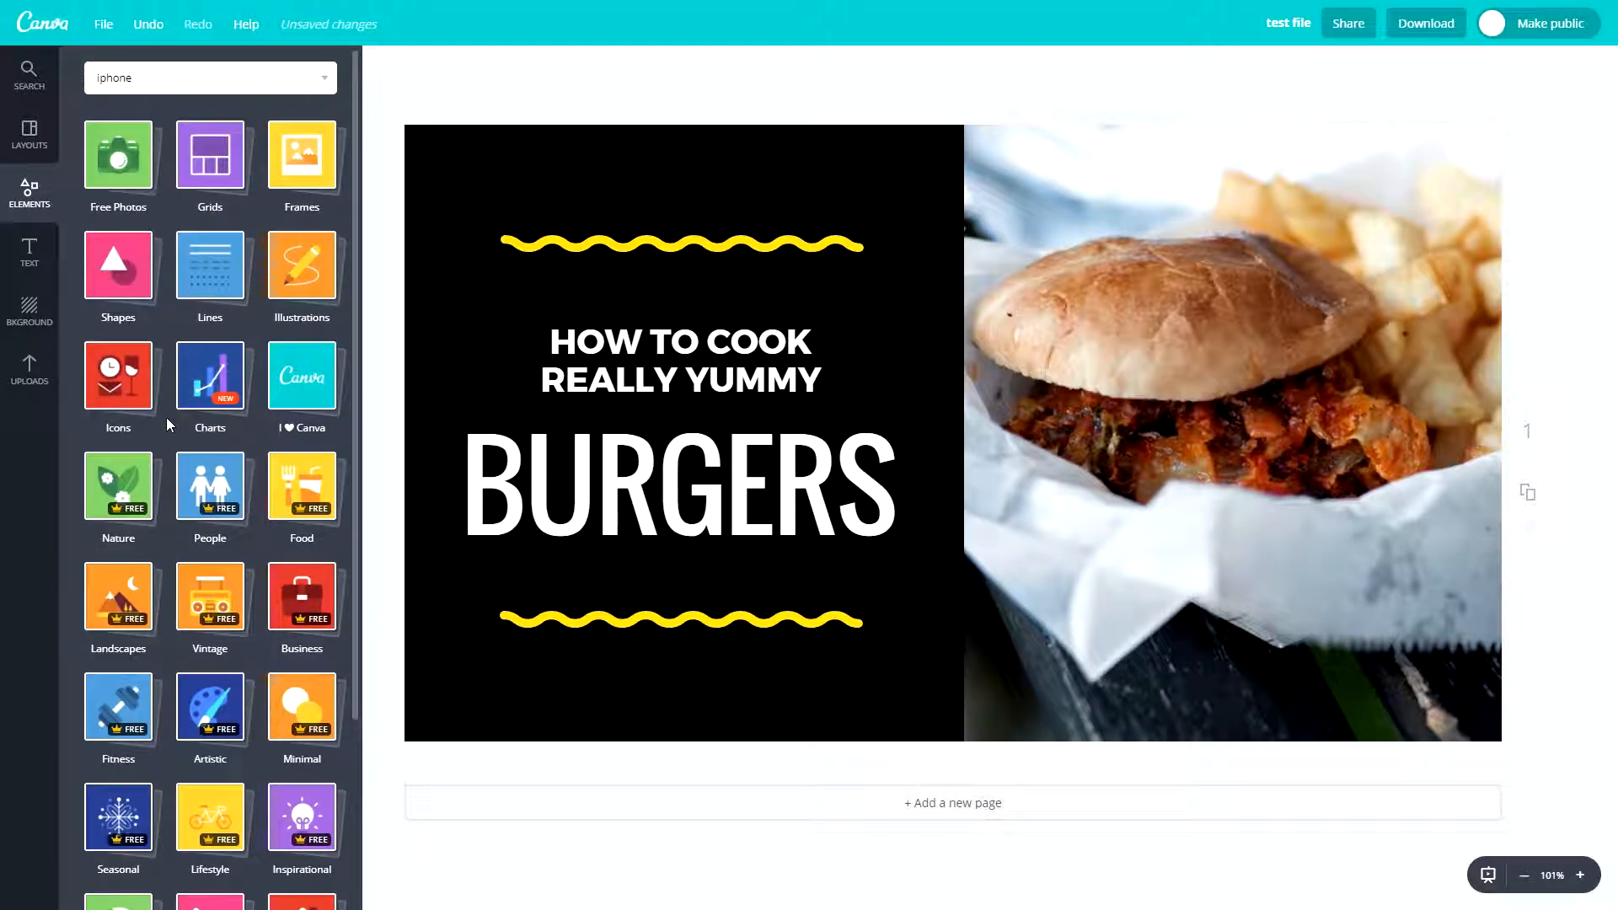
left_click(205, 473)
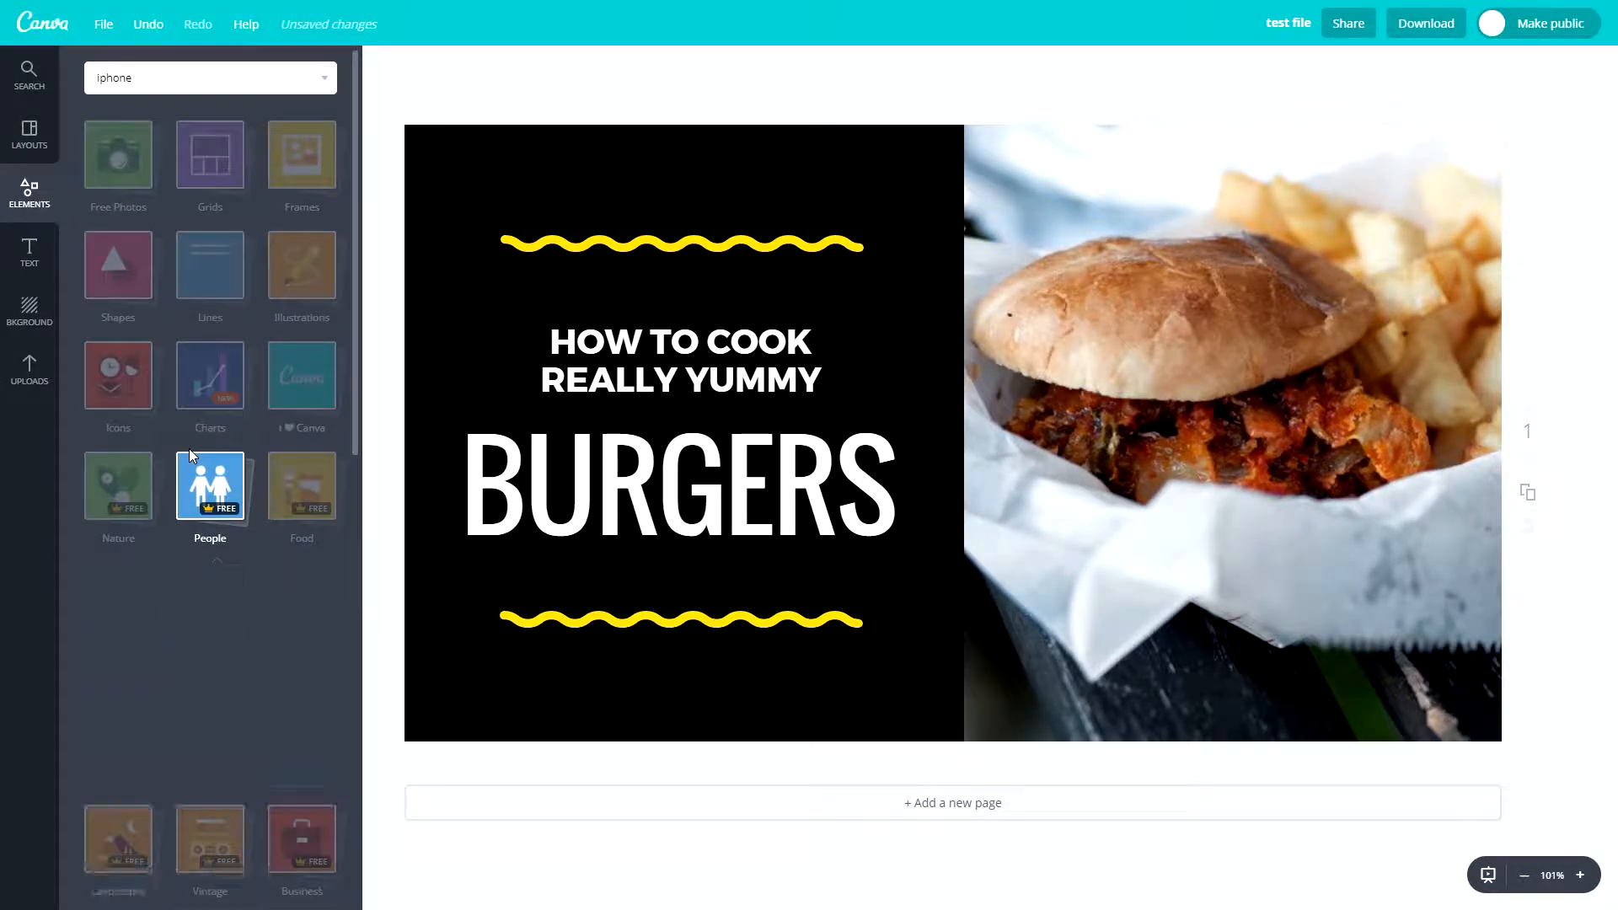
left_click(205, 161)
left_click(315, 170)
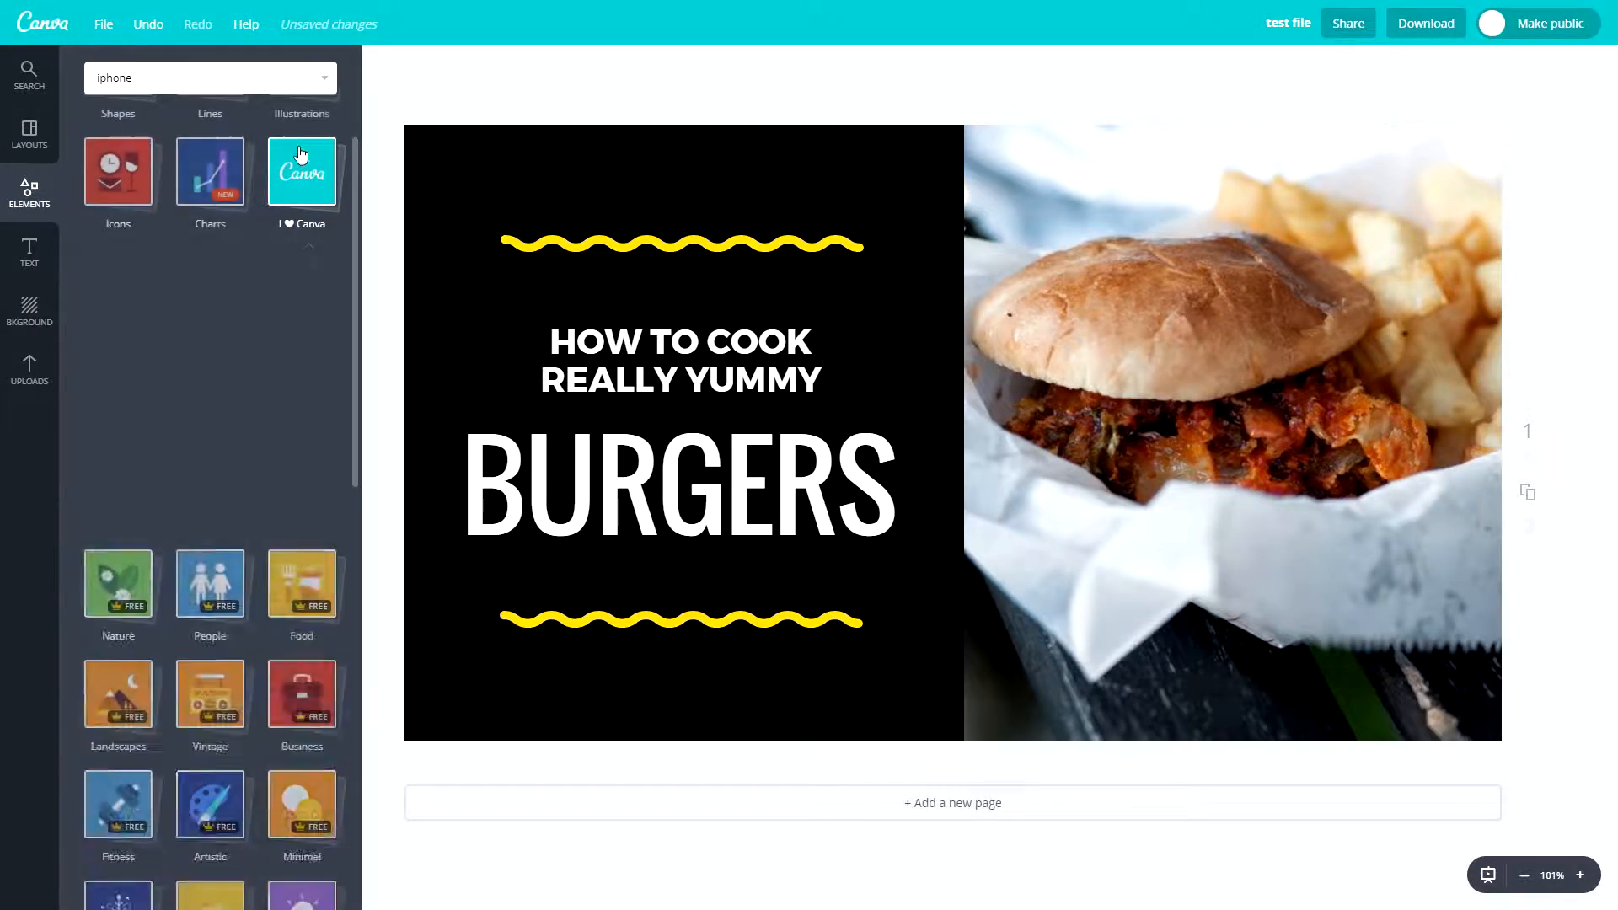
left_click(316, 305)
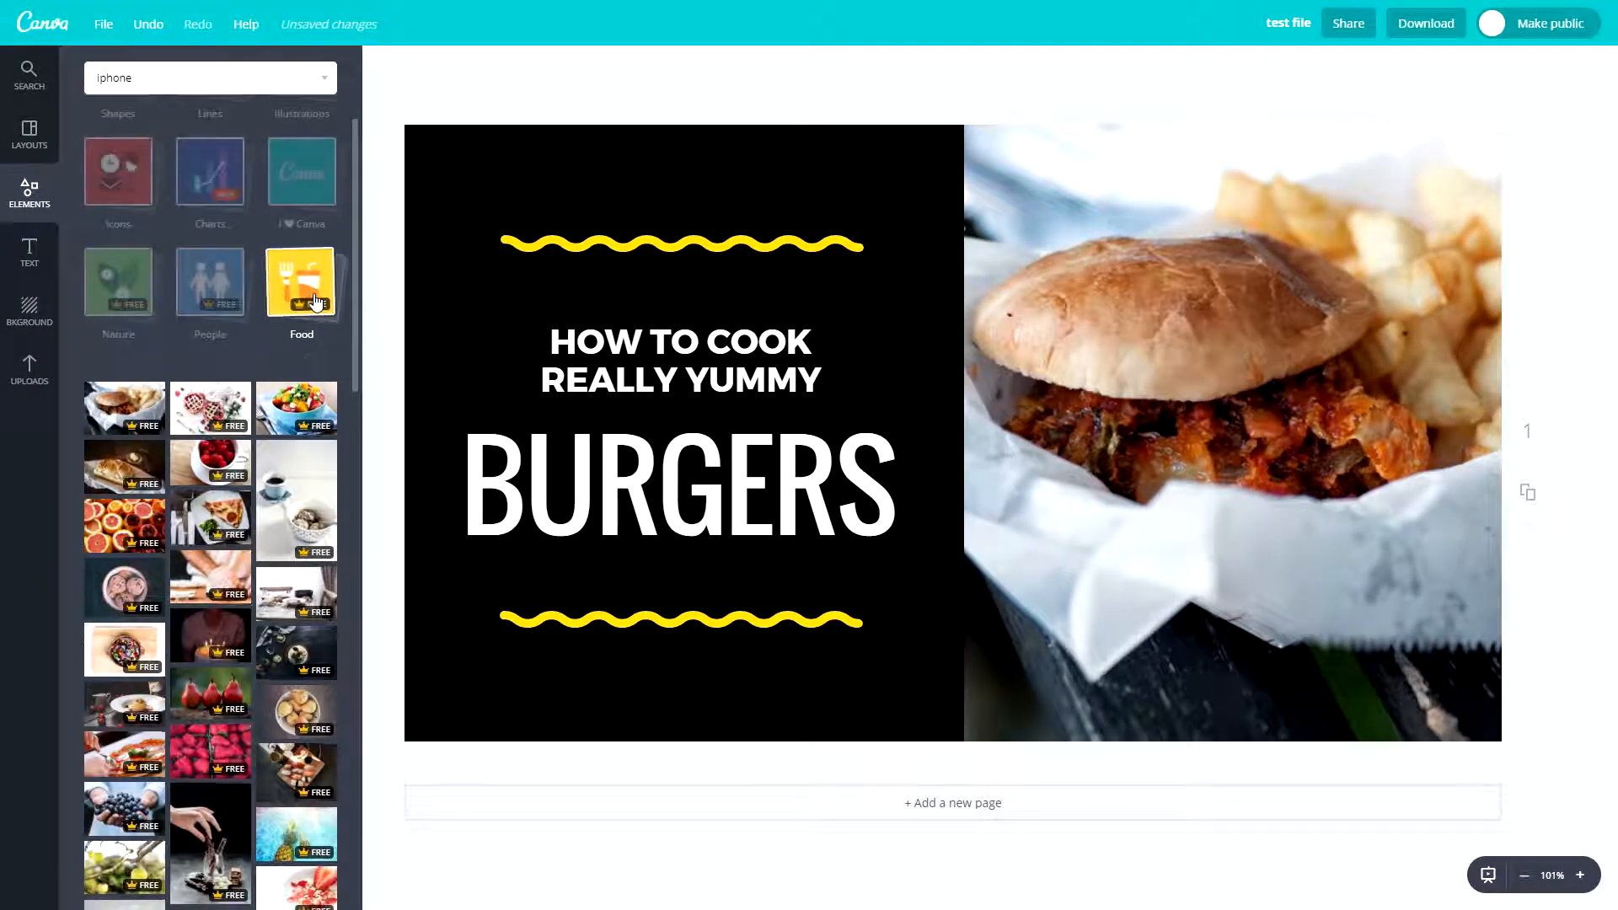
- Add a heading, a subheading and a line of body text in the brand fonts over the burger photo
left_click(318, 306)
left_click(30, 253)
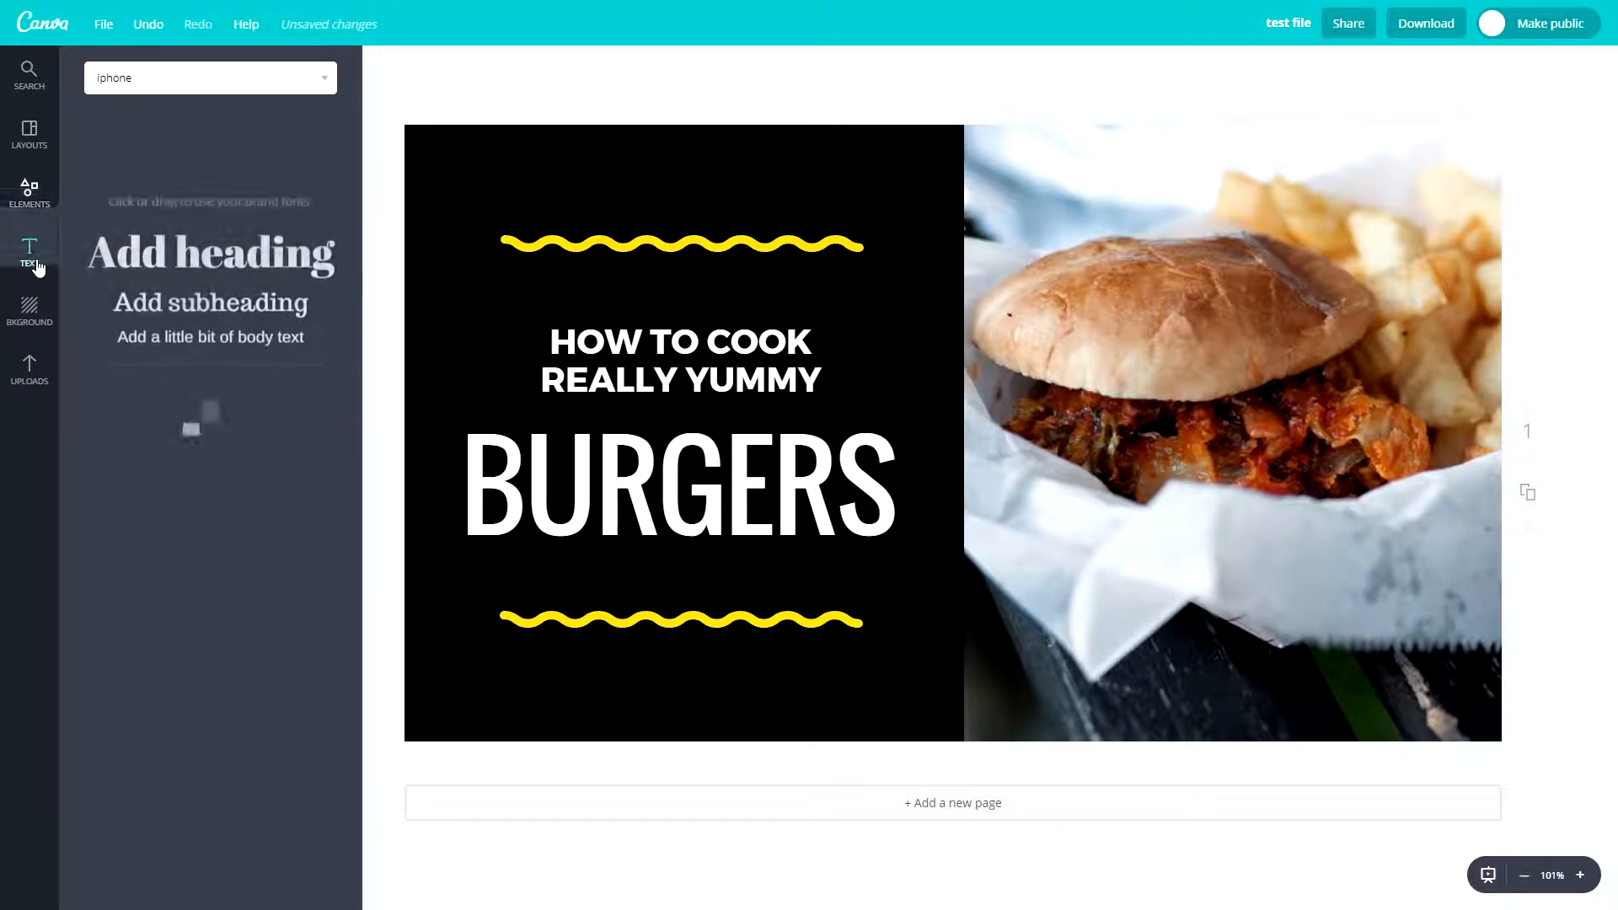
left_click_drag(175, 172, 1057, 270)
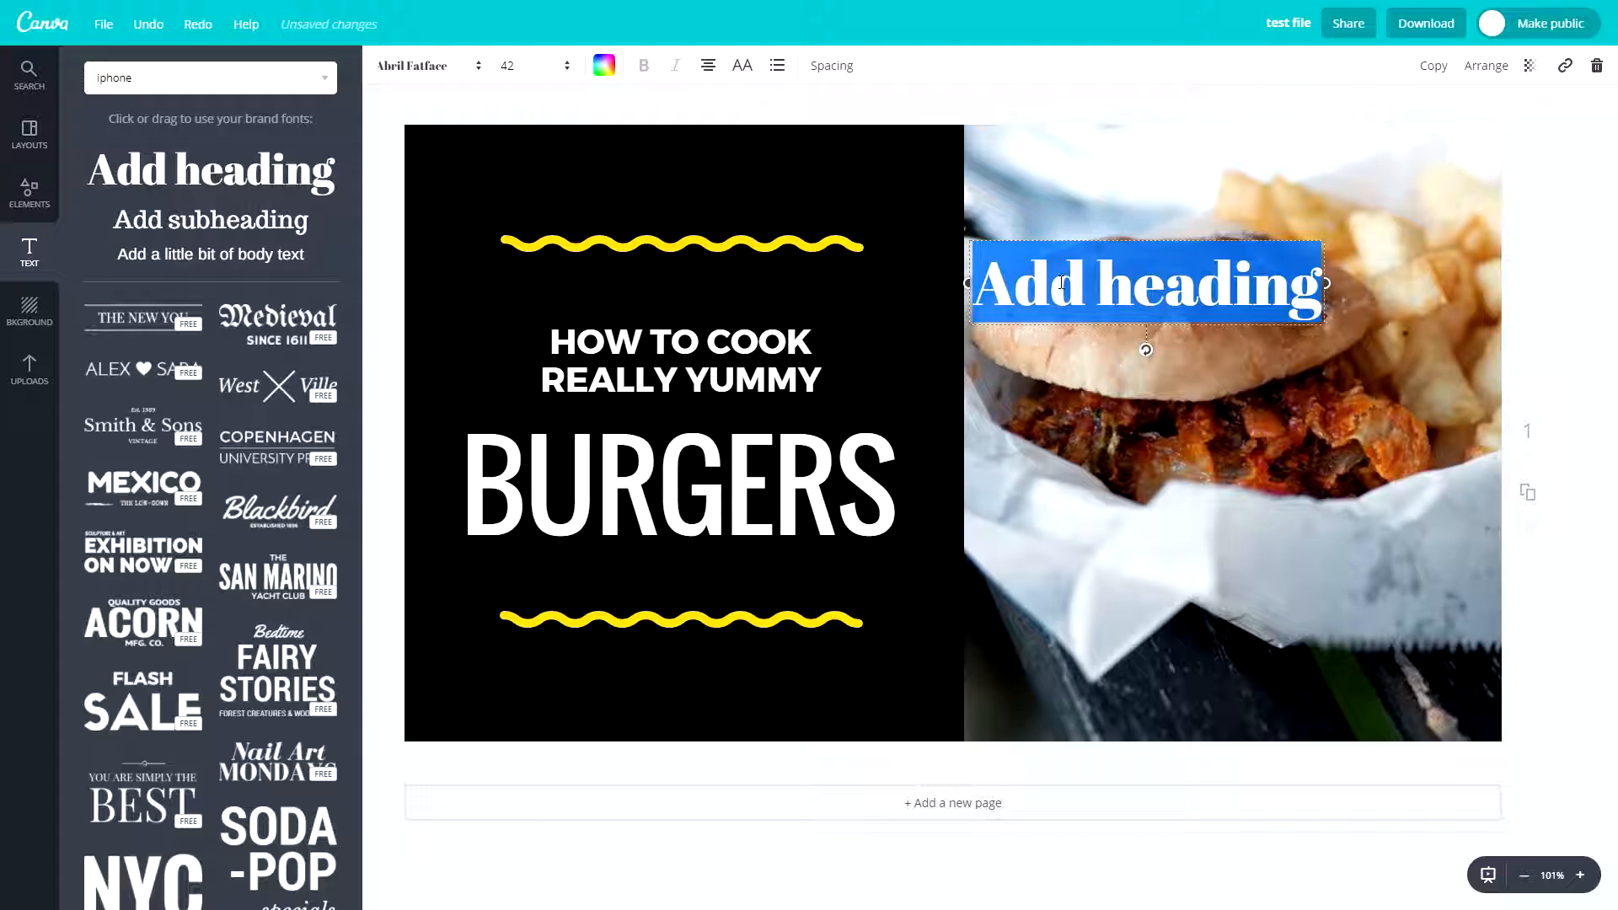
left_click_drag(211, 219, 1199, 407)
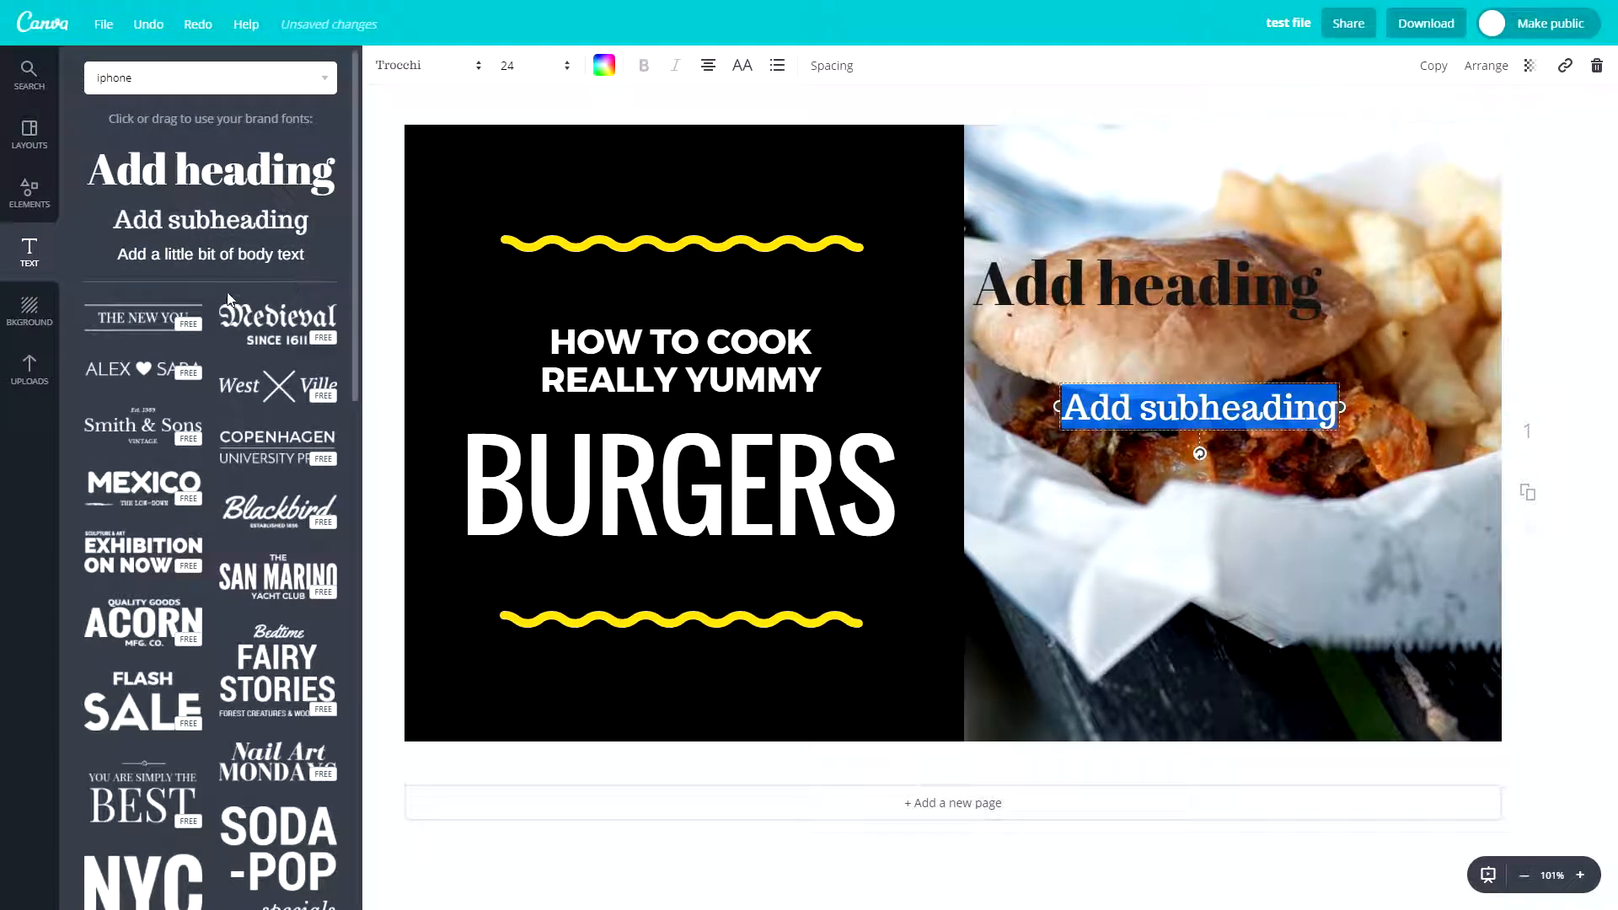
left_click_drag(198, 263, 1129, 489)
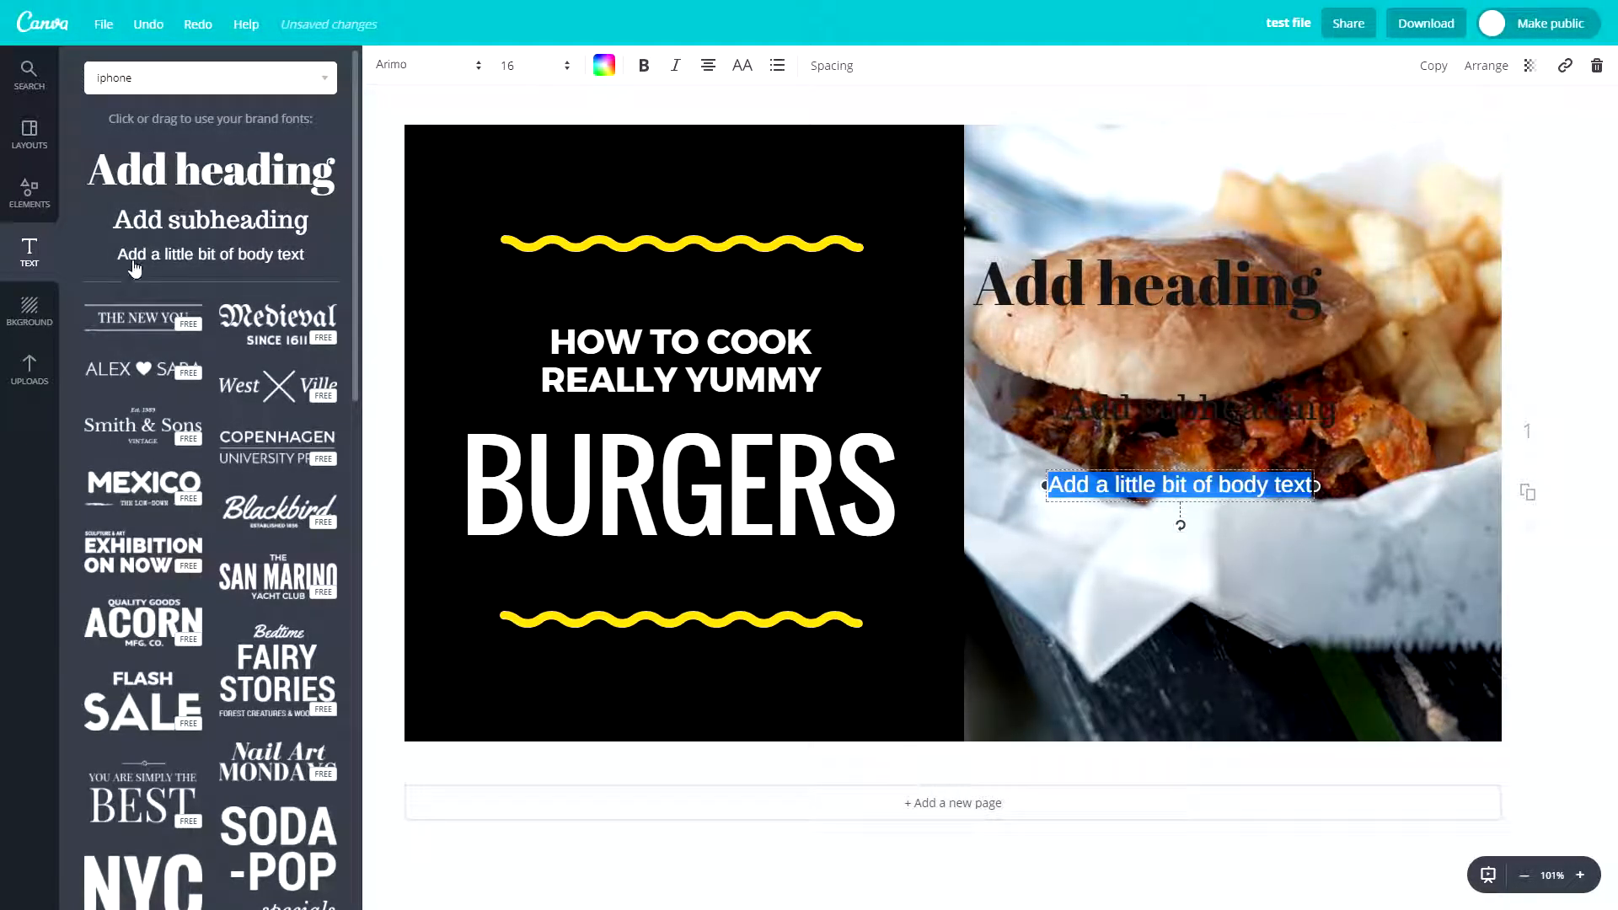
- Browse the ready-made text designs, place the ELEVATE design on the page and delete it
scroll(166, 398, "down", 1)
scroll(199, 403, "down", 6)
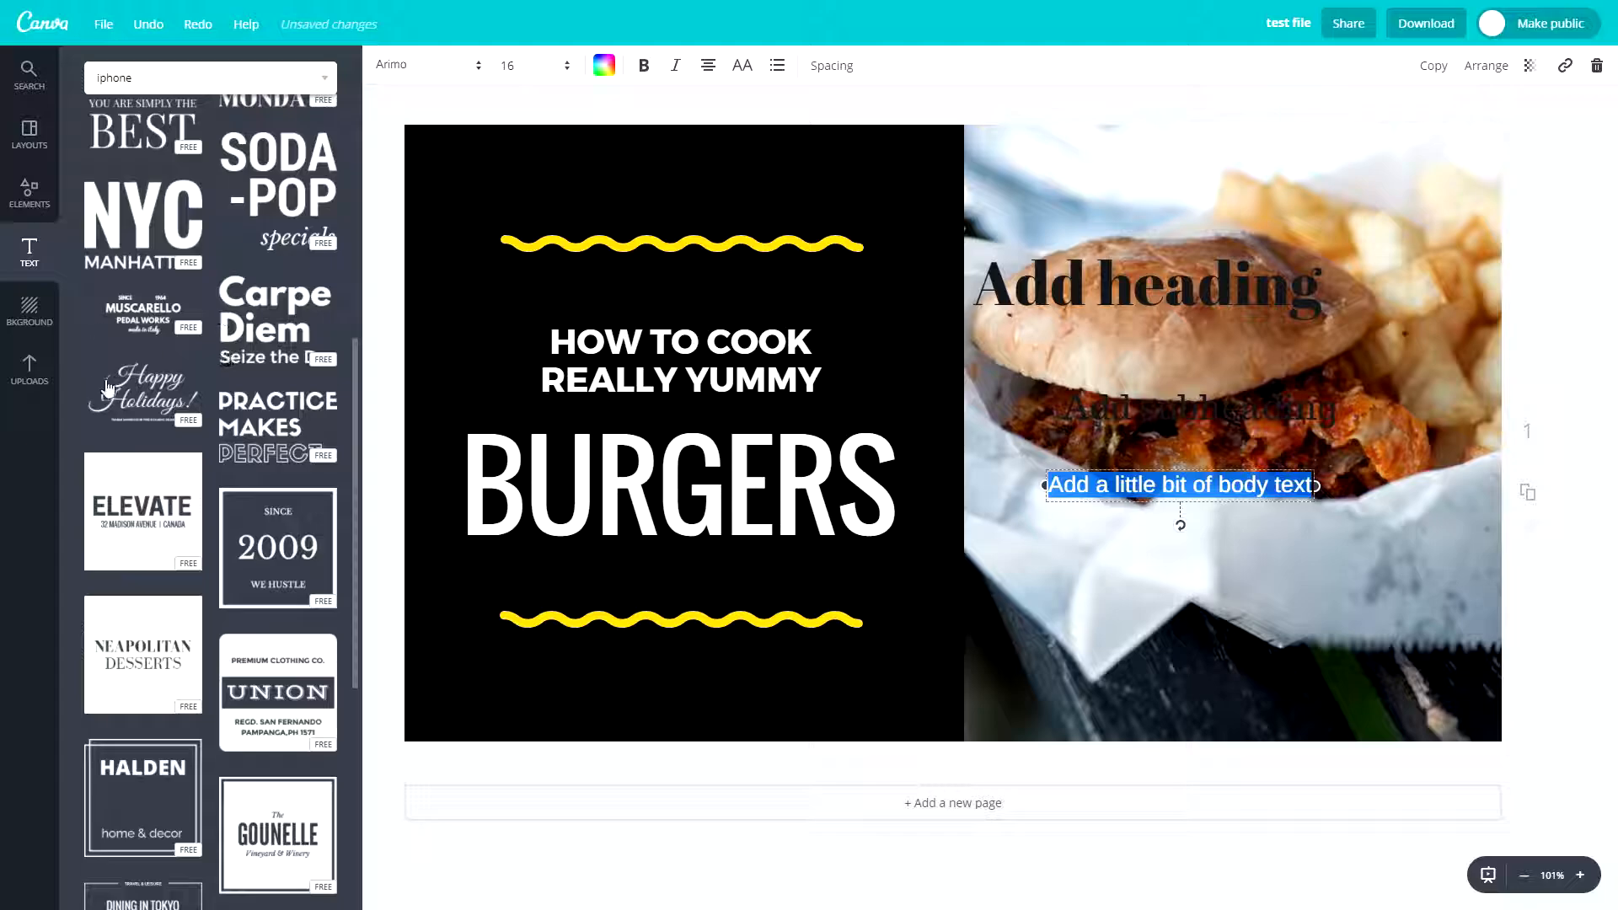
scroll(227, 322, "down", 3)
left_click_drag(139, 280, 874, 489)
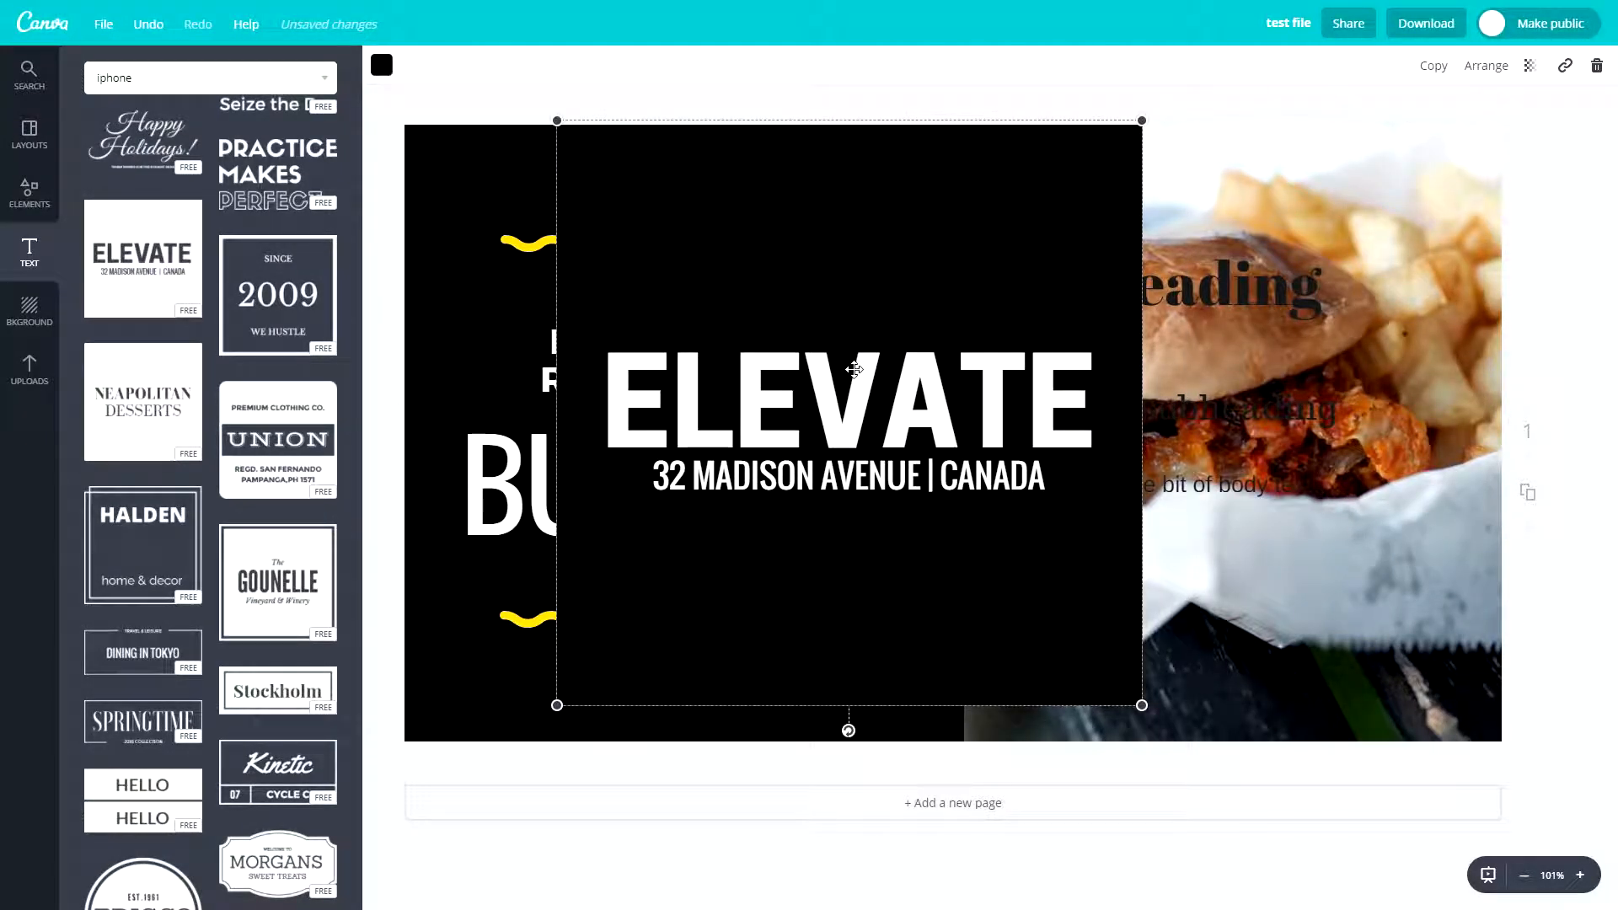
key("Delete")
- Look over the font and size choices for the heading and colour it yellow from the default palette
left_click(1139, 274)
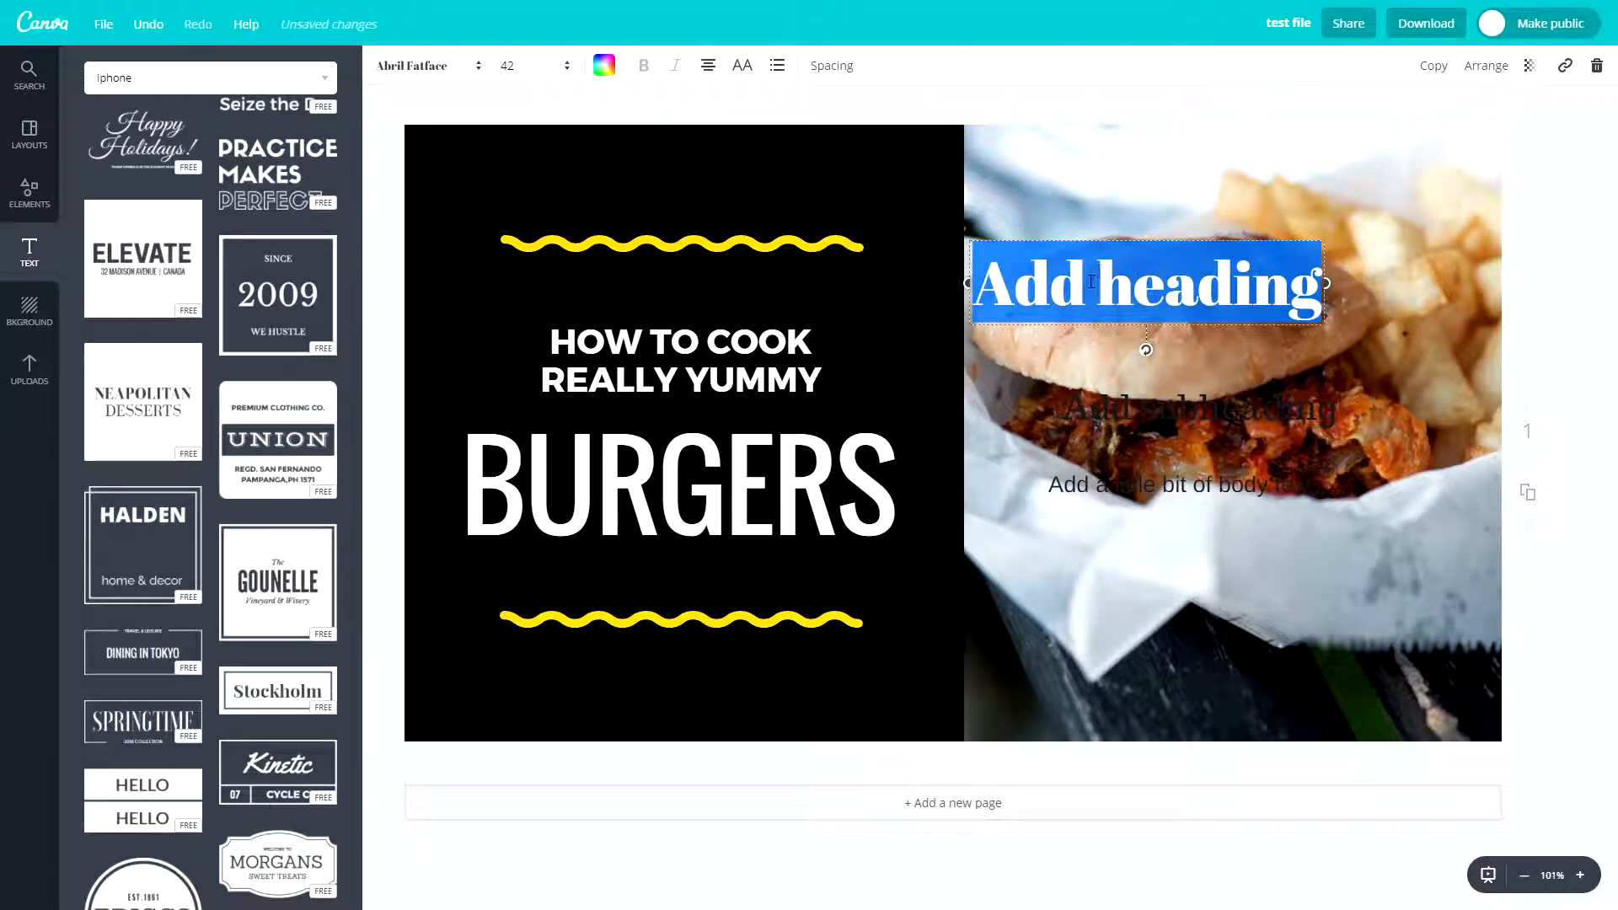
left_click(463, 80)
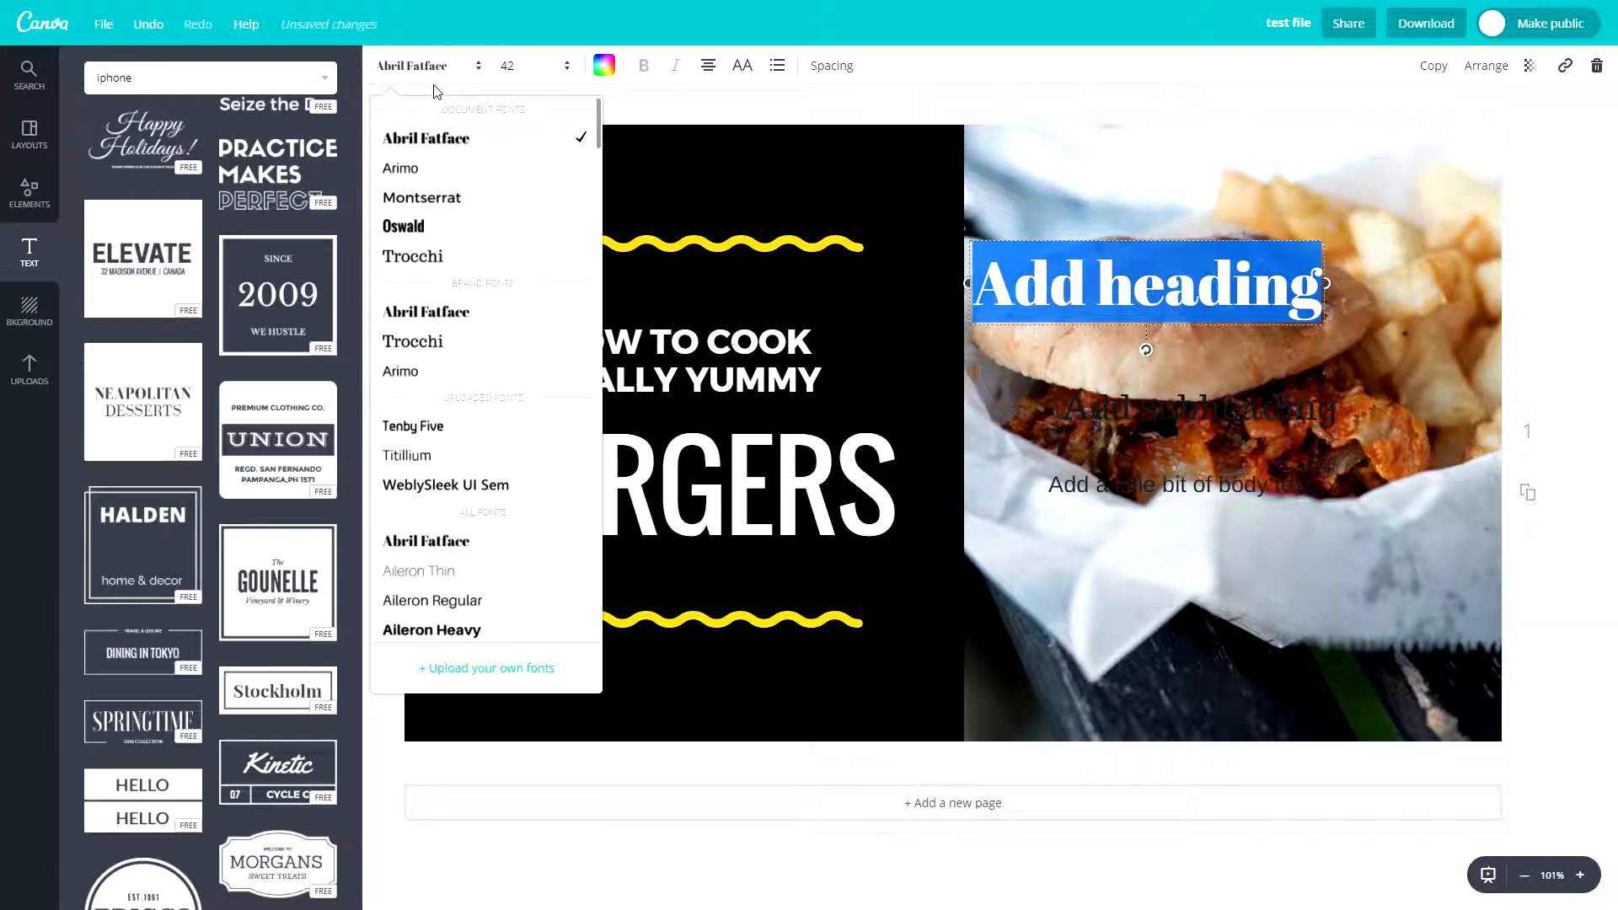
left_click(517, 67)
left_click(604, 66)
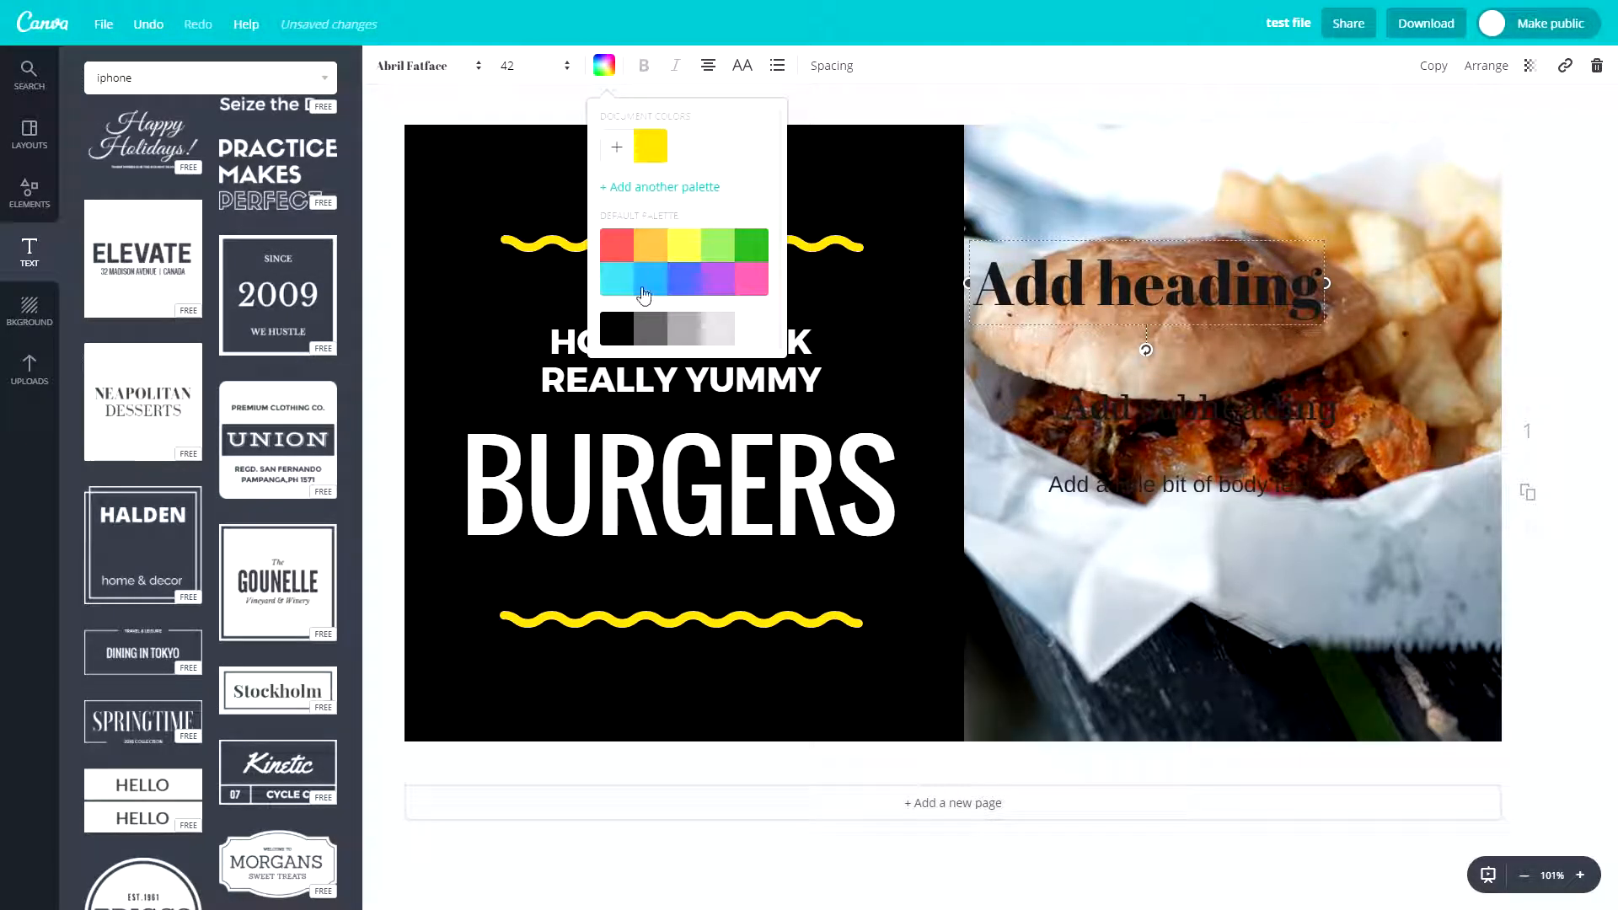
left_click(678, 248)
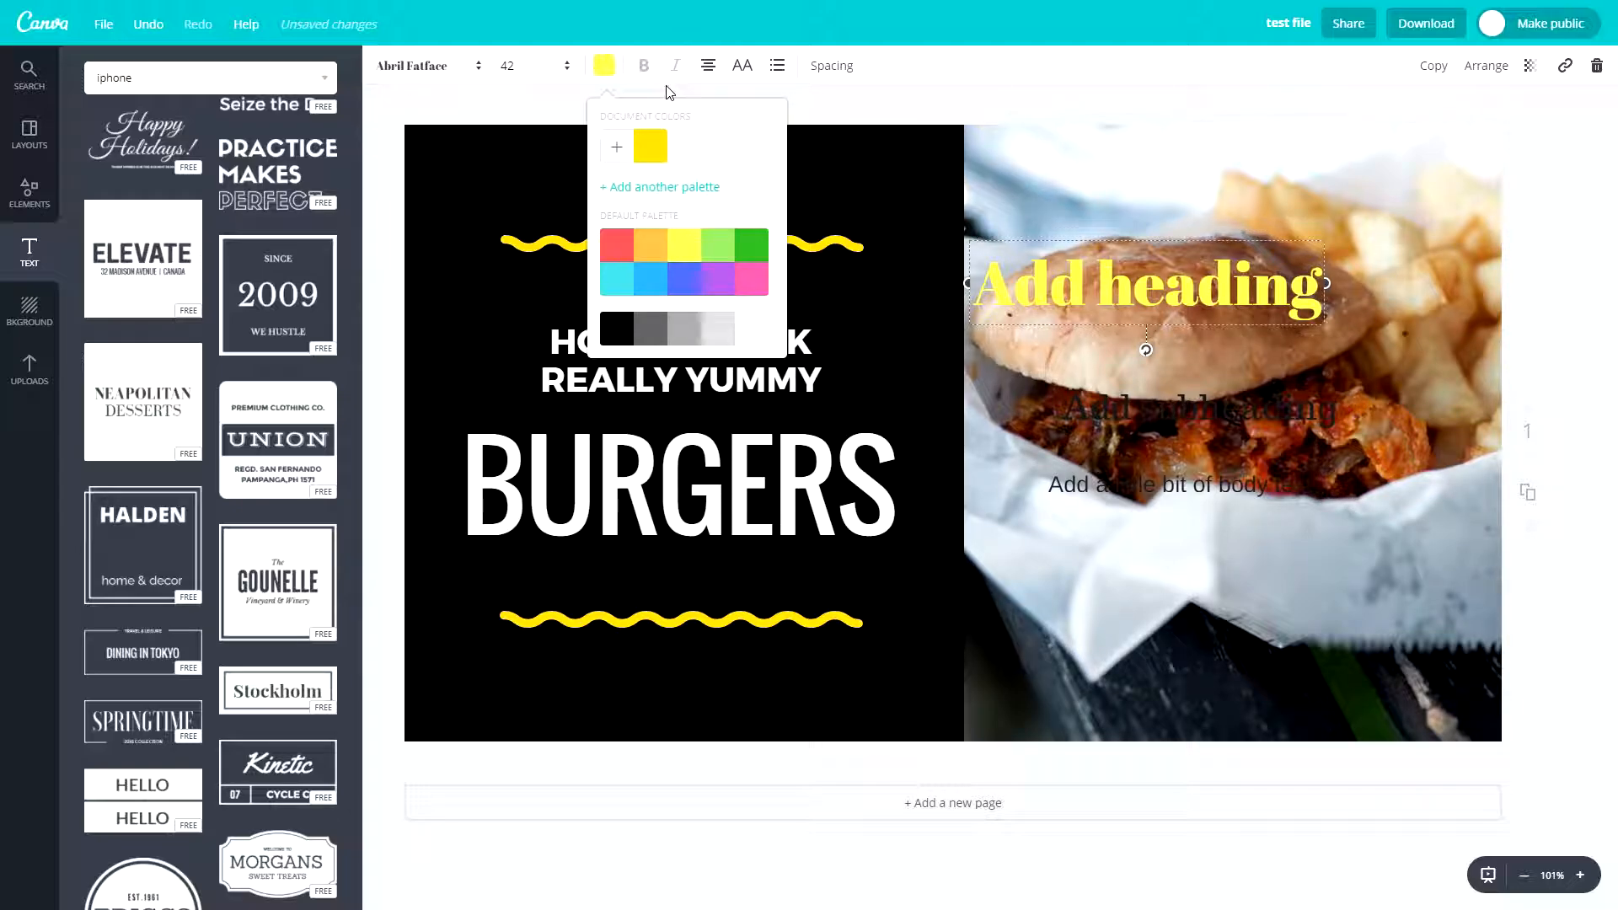
left_click(668, 88)
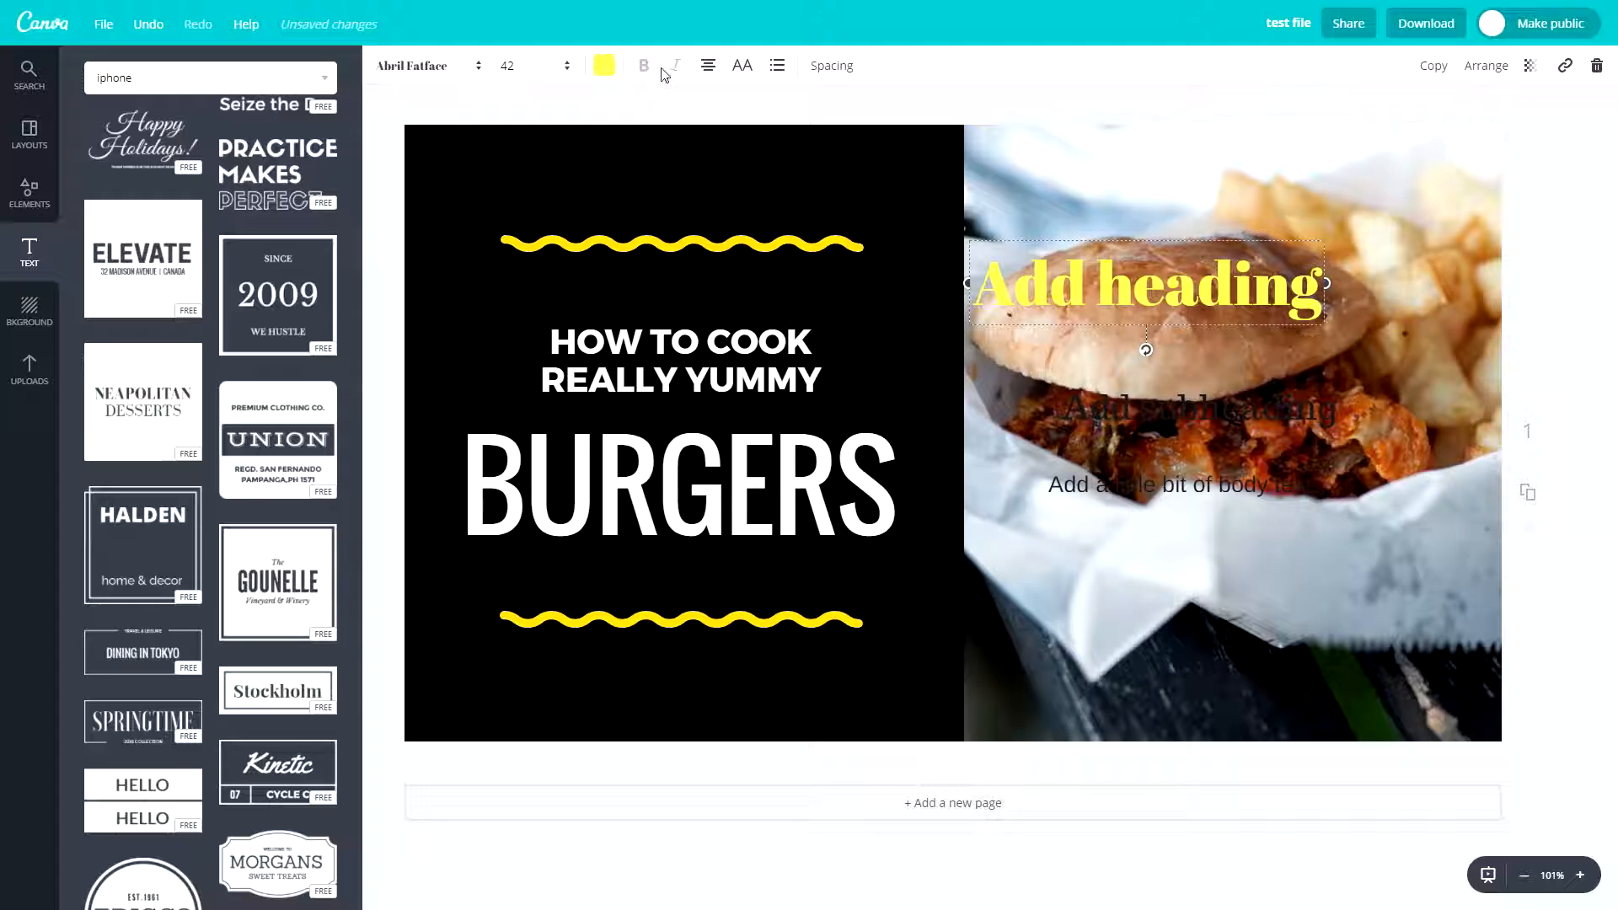
- Try left and right alignment on the heading and set it to centred
left_click(708, 66)
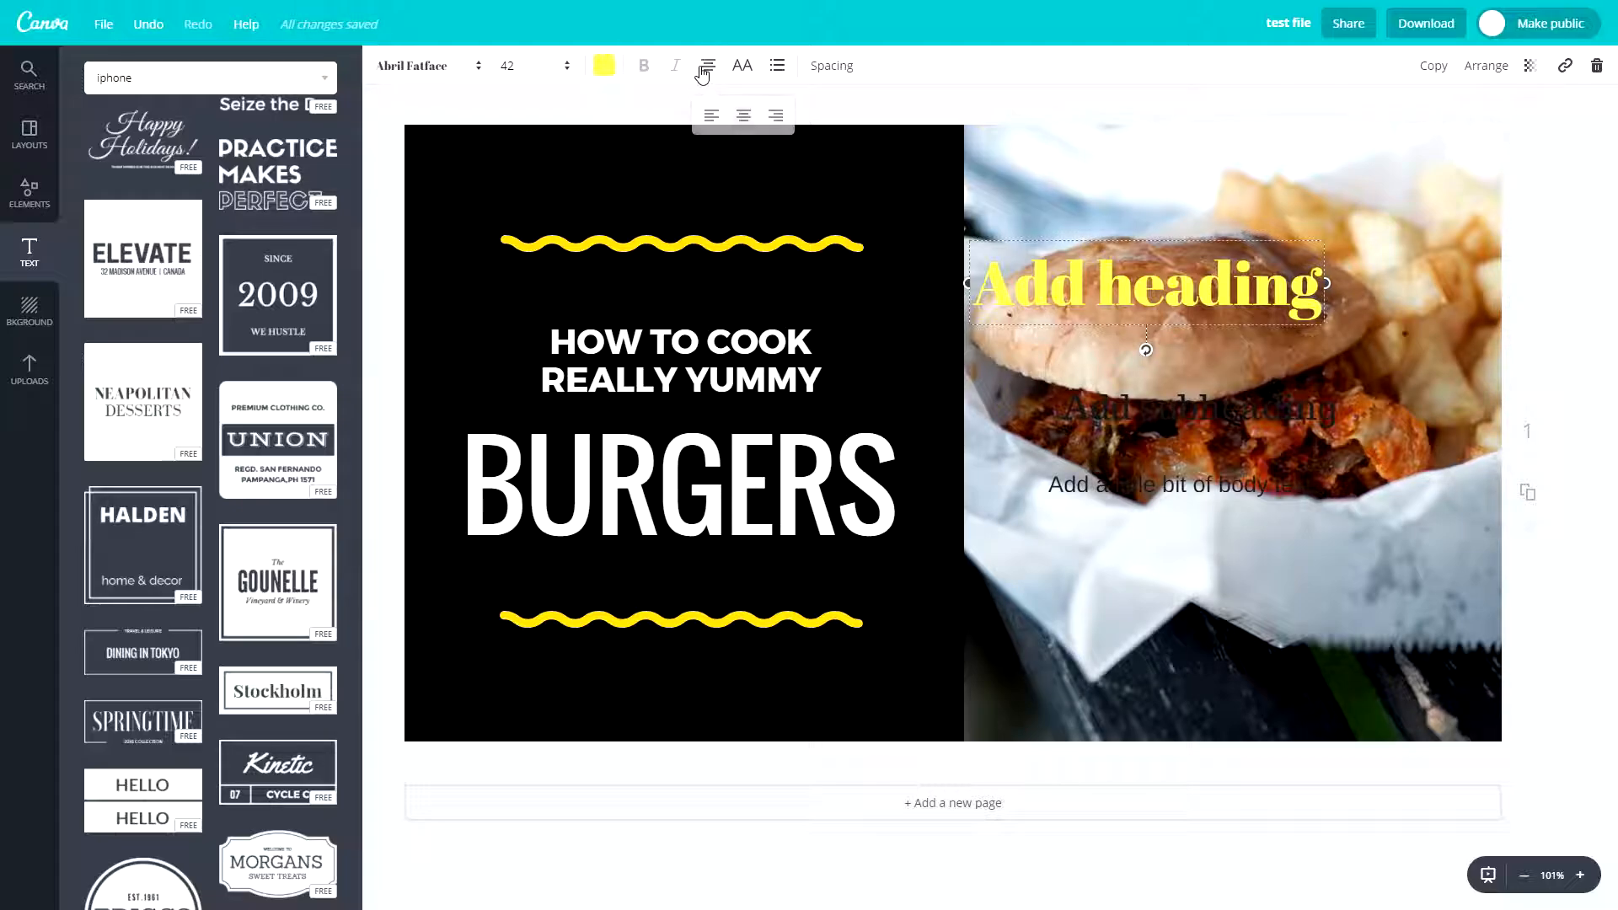
left_click(711, 116)
left_click(773, 117)
left_click(744, 119)
left_click(711, 119)
left_click(746, 119)
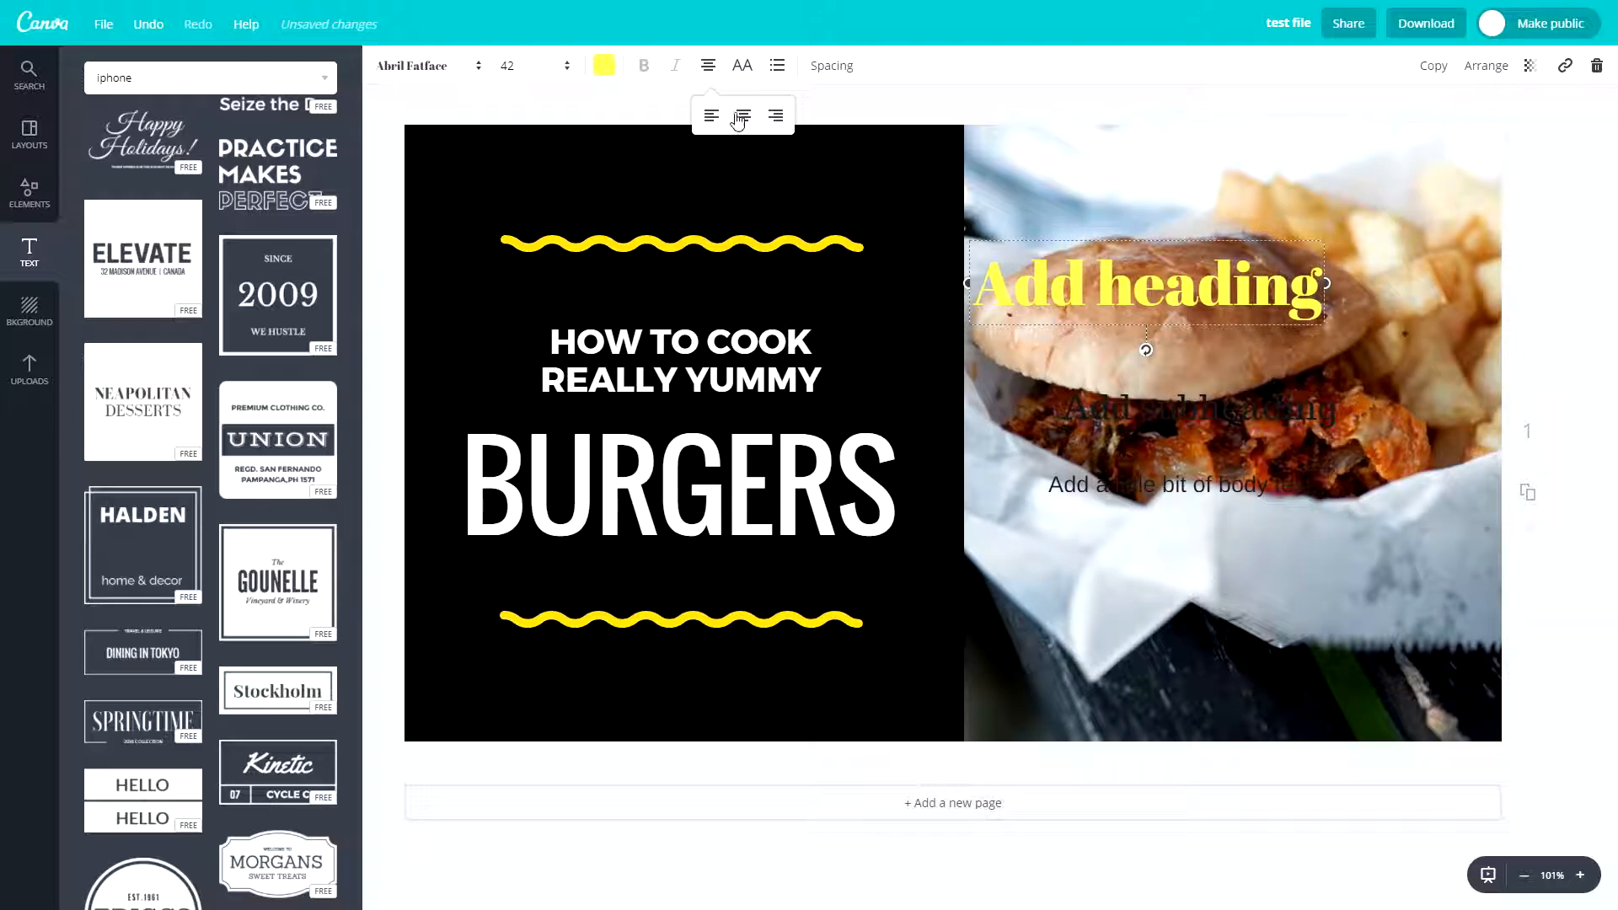
- Try uppercase and bulleted-list formatting on the heading and switch both off again
left_click(740, 71)
left_click(753, 71)
left_click(785, 94)
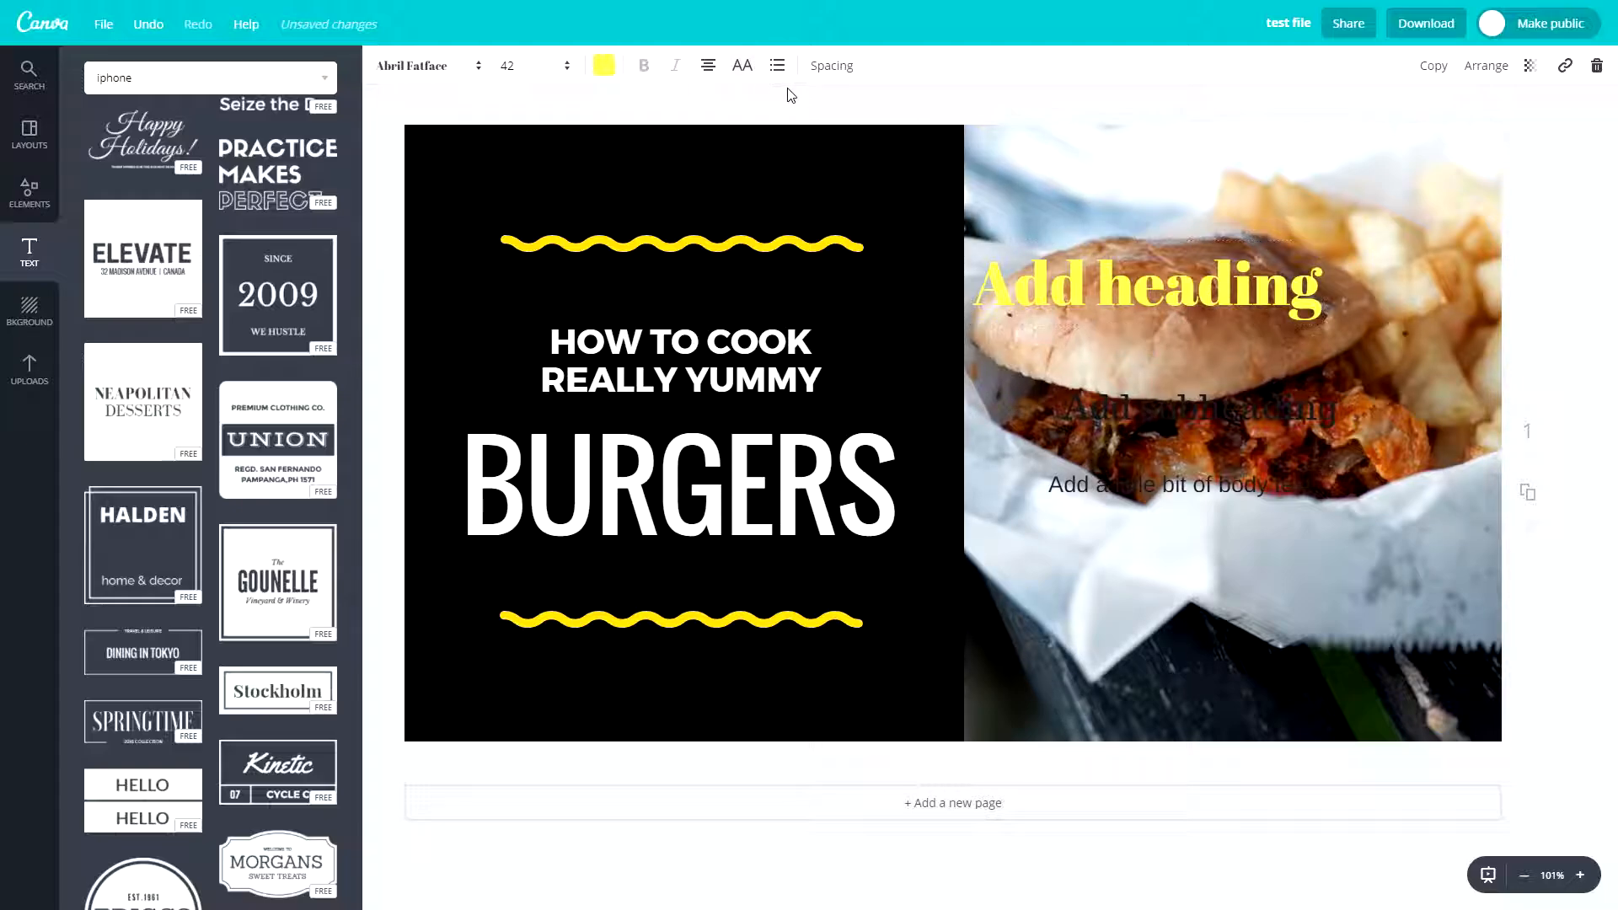
double_click(1145, 287)
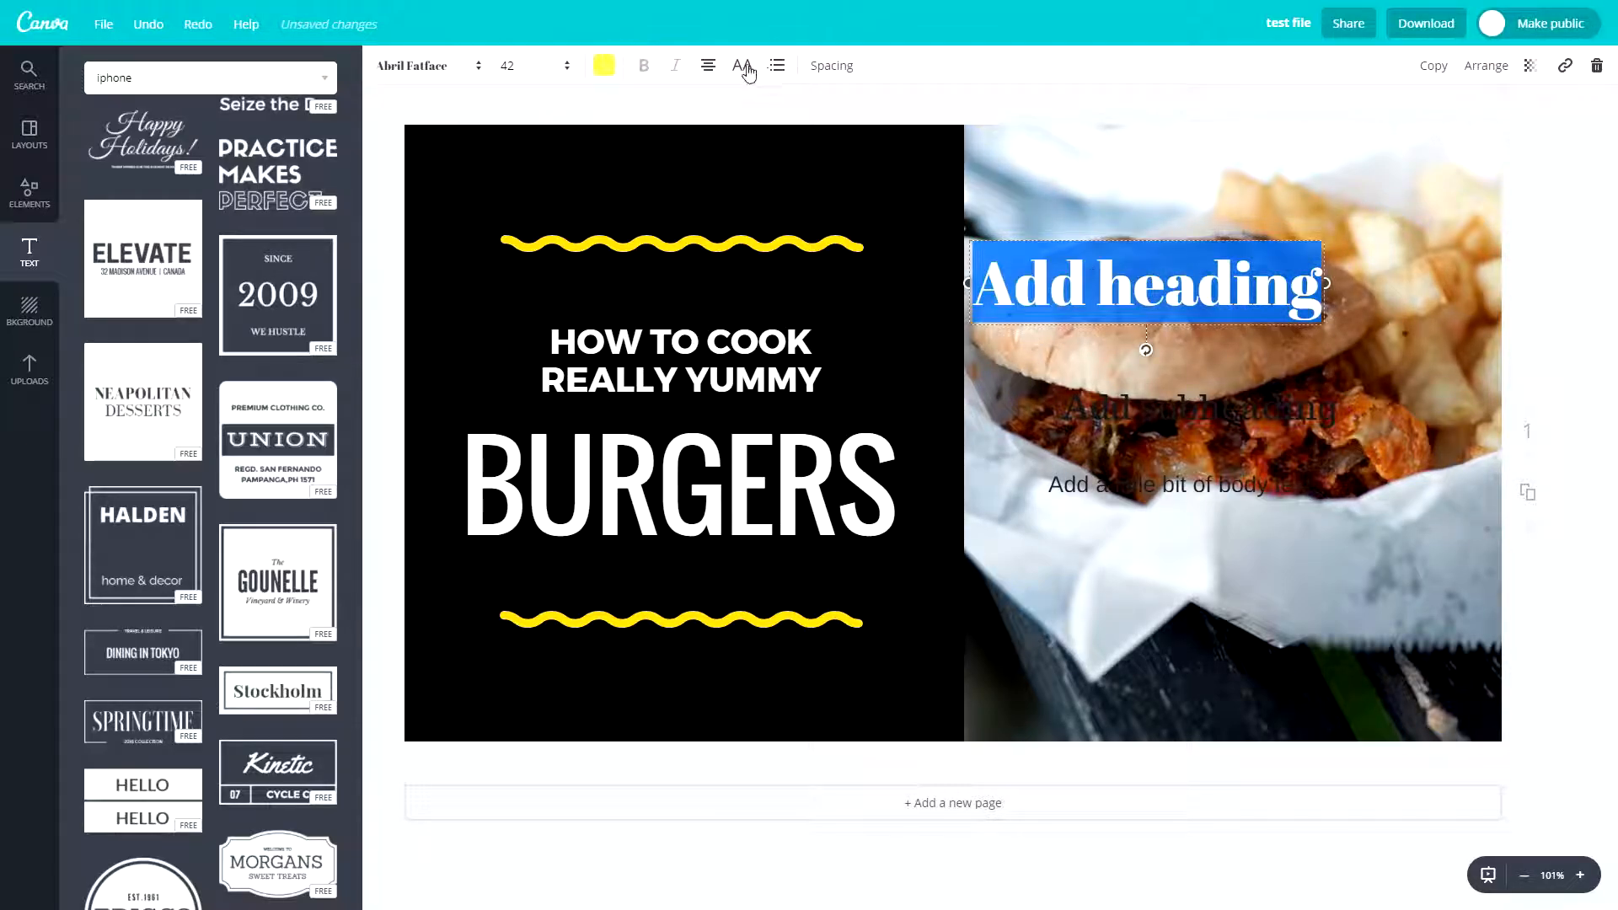
left_click(776, 67)
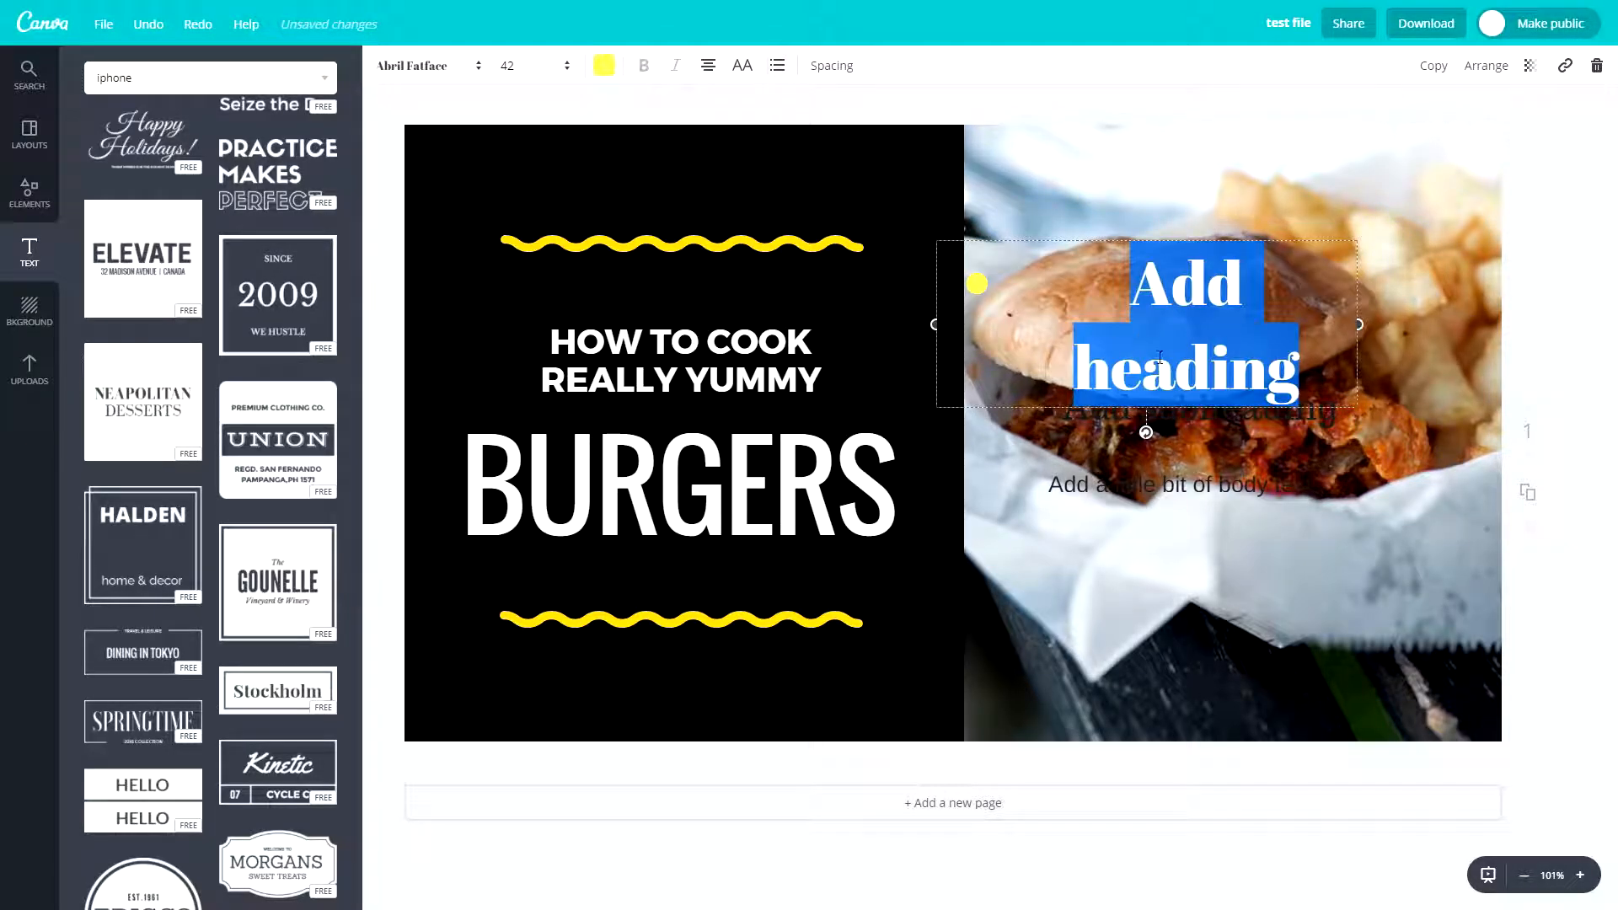
left_click(779, 67)
- Set the heading's letter spacing to 450 and its line height to 0.83
left_click(833, 67)
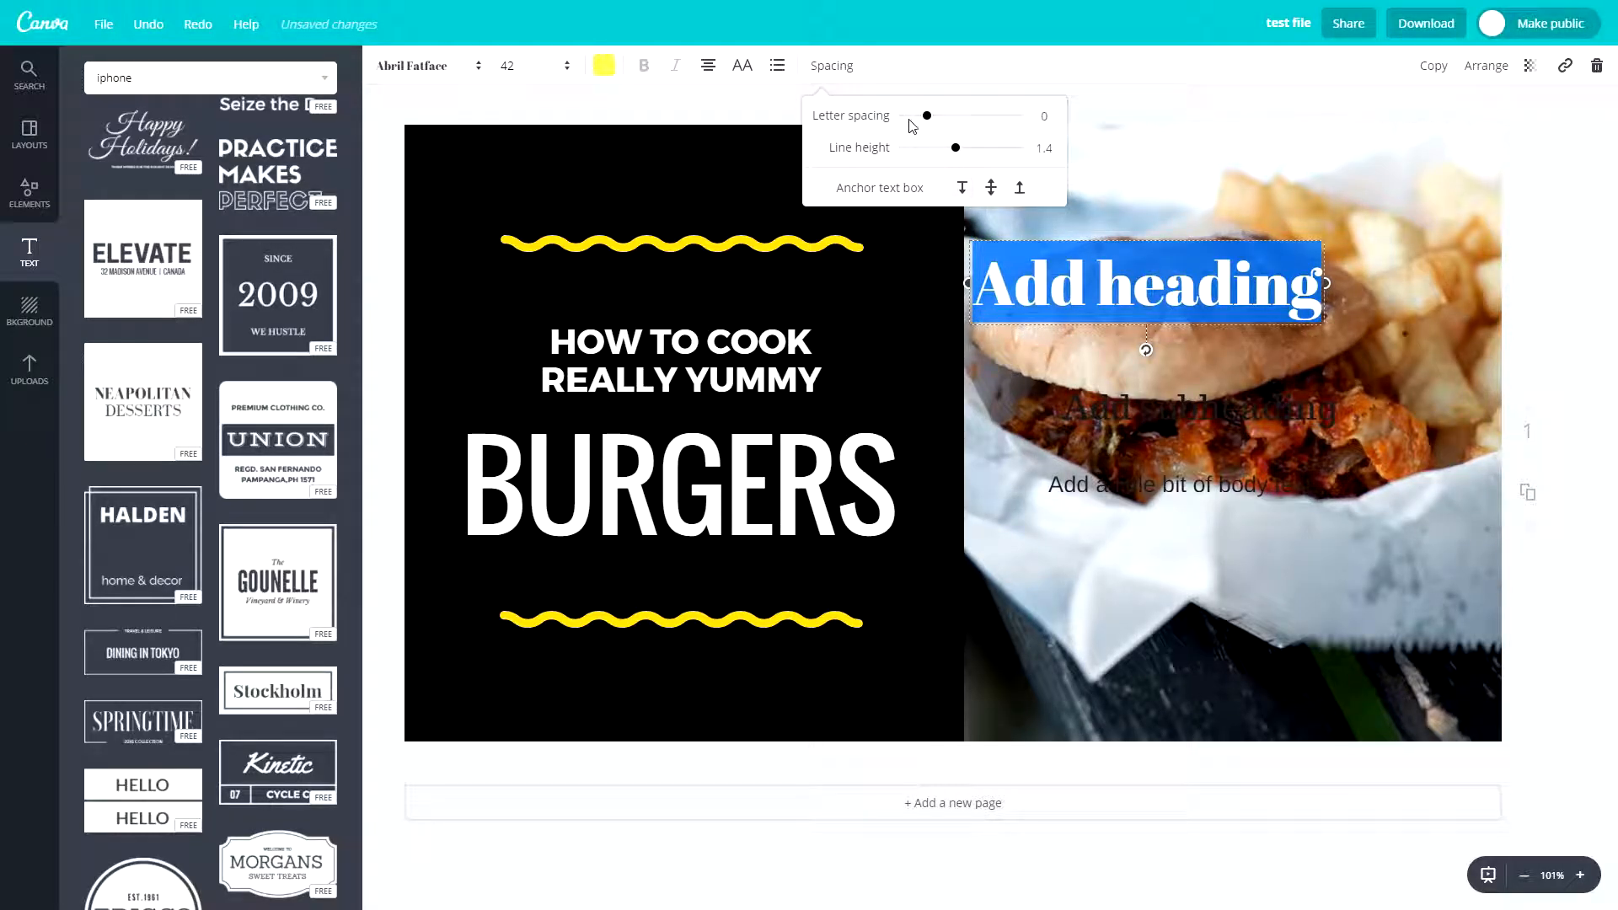
left_click_drag(930, 122, 925, 157)
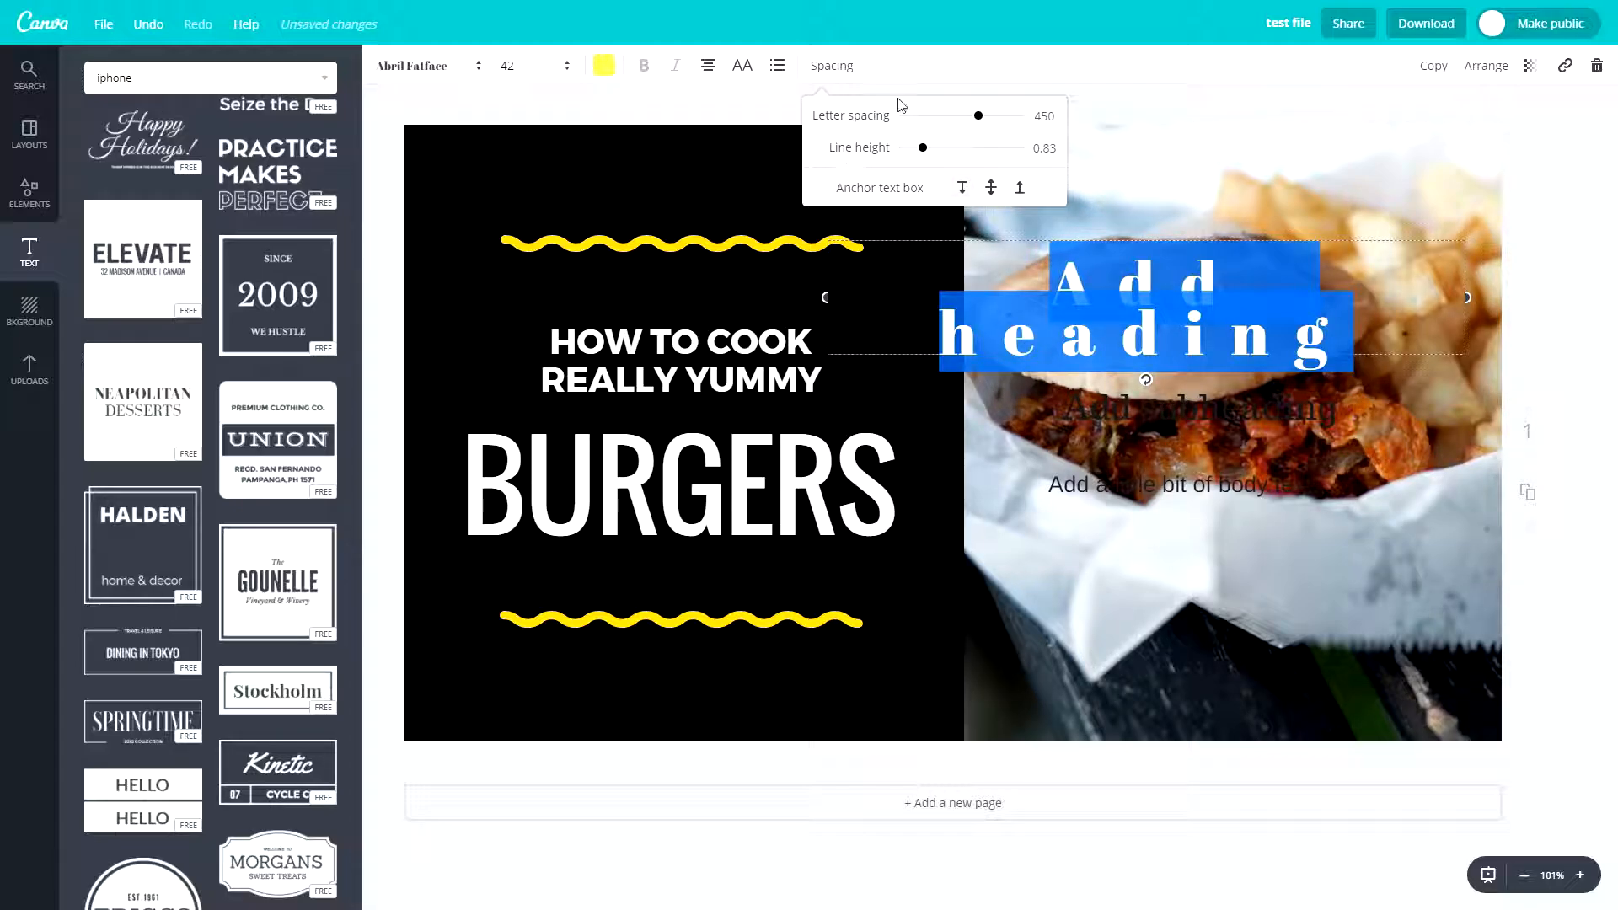
left_click(914, 75)
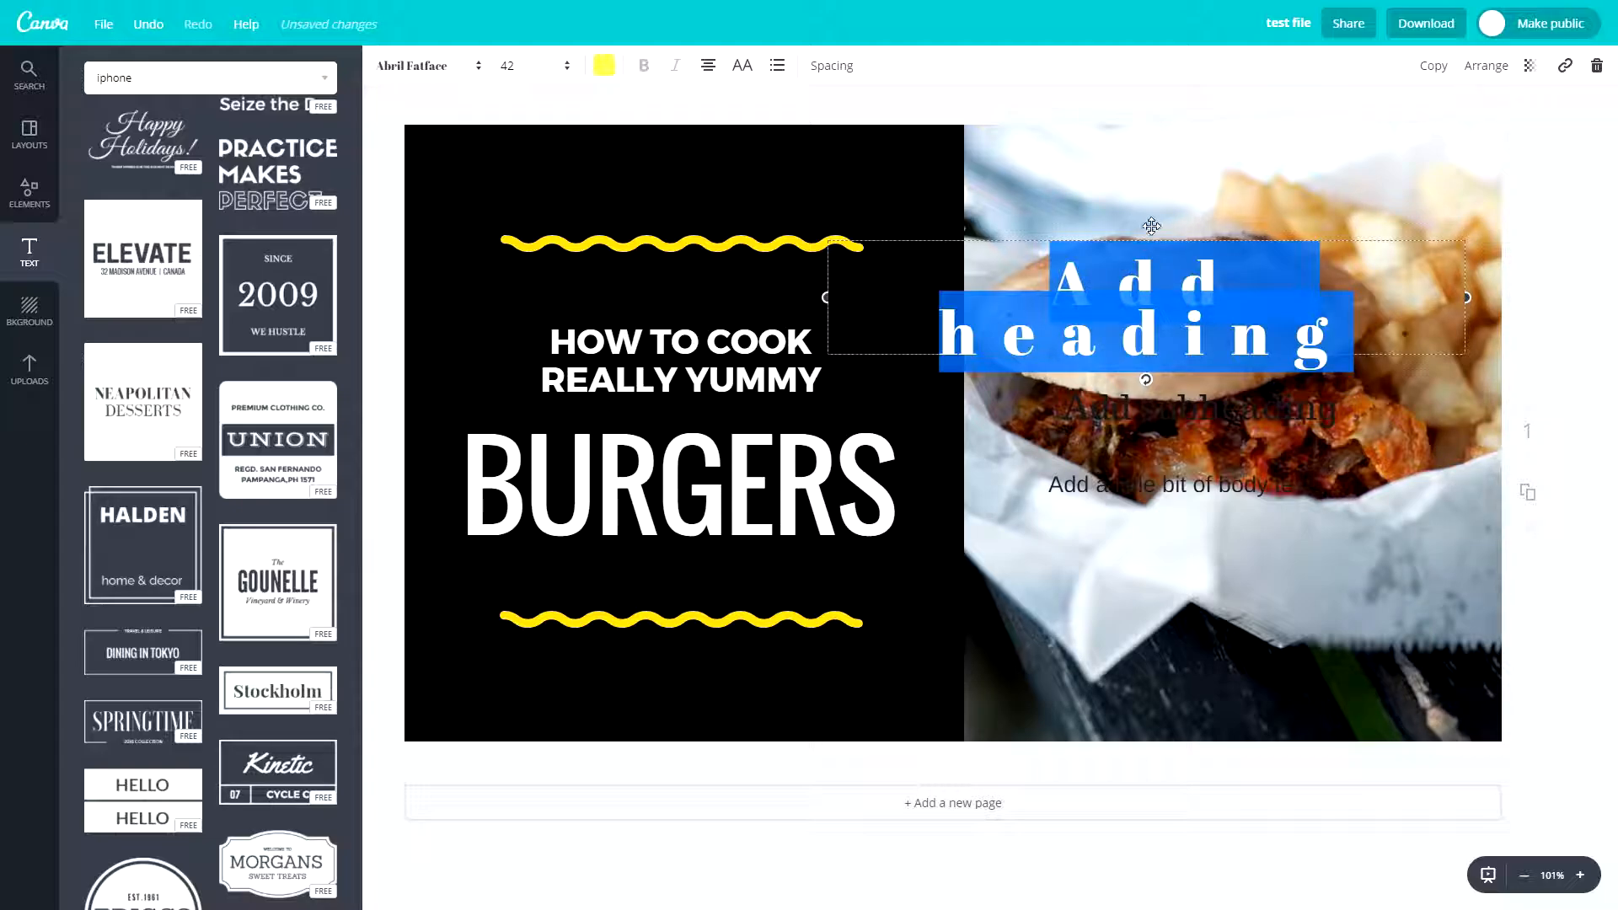
- Move the yellow heading over the "HOW TO COOK REALLY YUMMY" text and send it back one layer
left_click_drag(937, 238, 712, 273)
left_click(562, 430)
left_click(876, 322)
left_click(1485, 69)
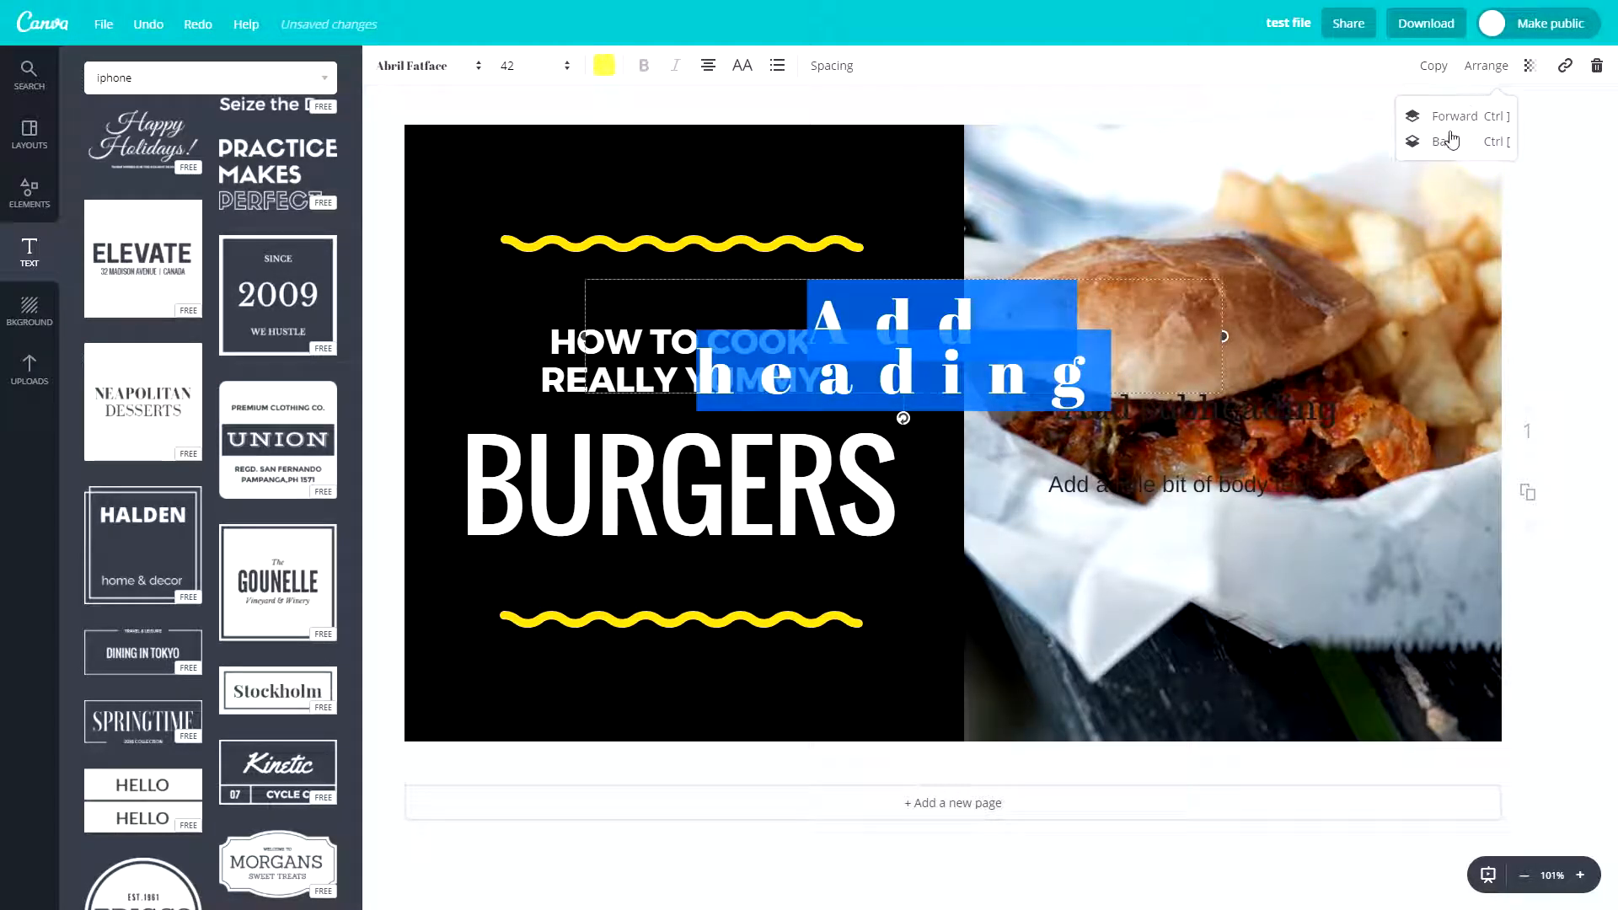
left_click(1446, 141)
- Shift the "HOW TO COOK REALLY YUMMY" text slightly and move the yellow heading back onto the burger photo
left_click(596, 339)
left_click_drag(721, 313, 701, 308)
left_click_drag(904, 330, 993, 295)
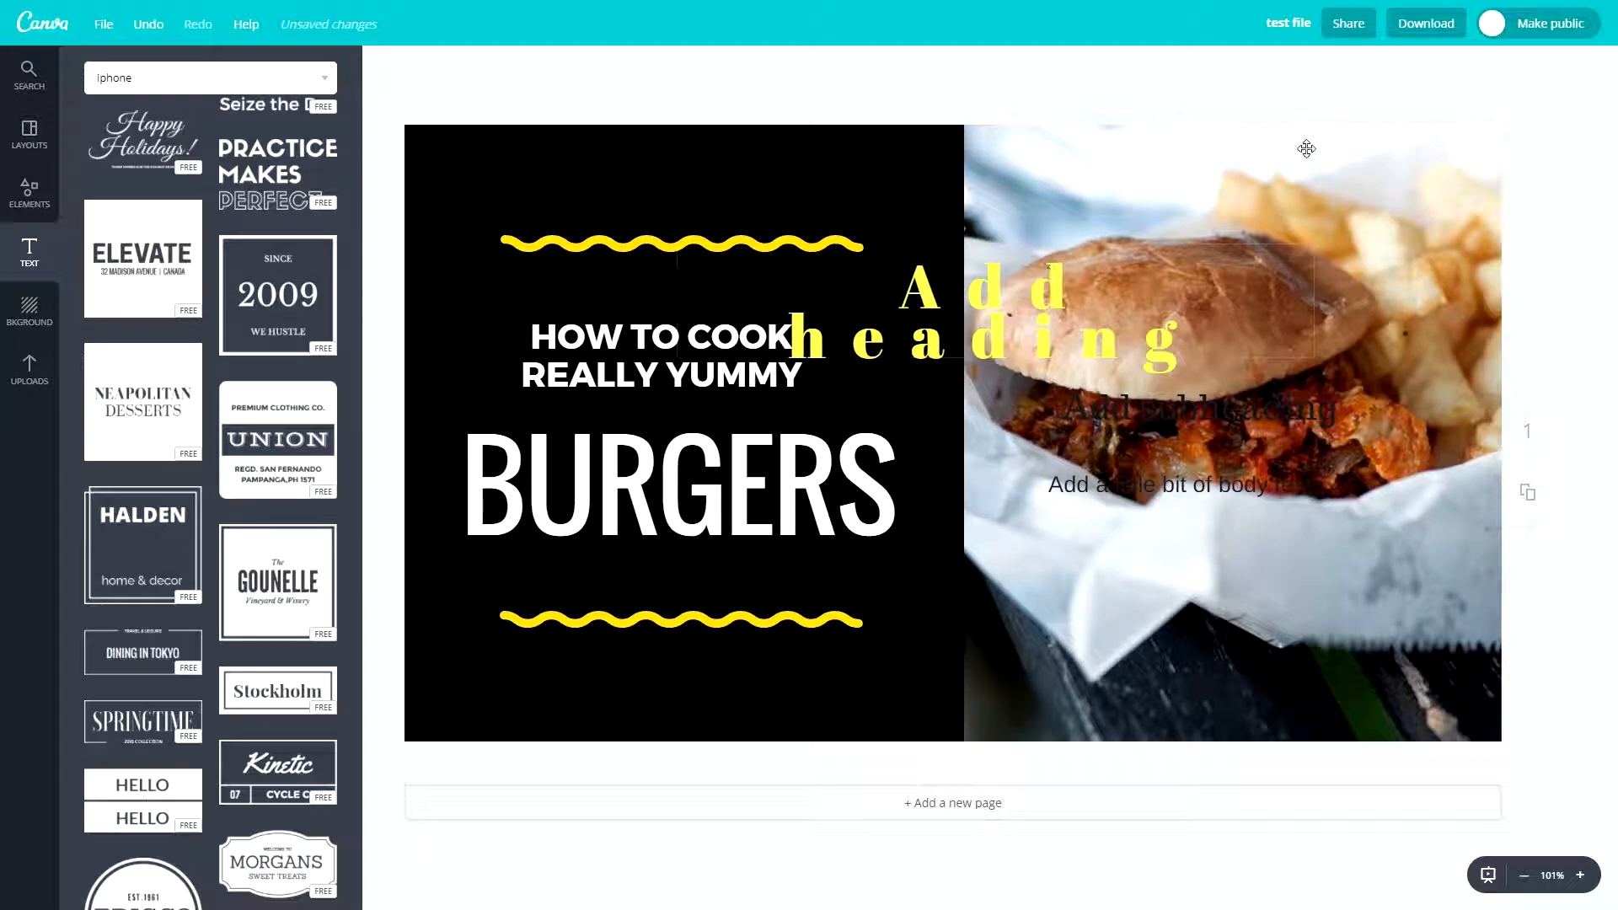
left_click_drag(1008, 271, 1109, 337)
- Duplicate the yellow heading and place the copy below the body text on the burger photo
double_click(1229, 244)
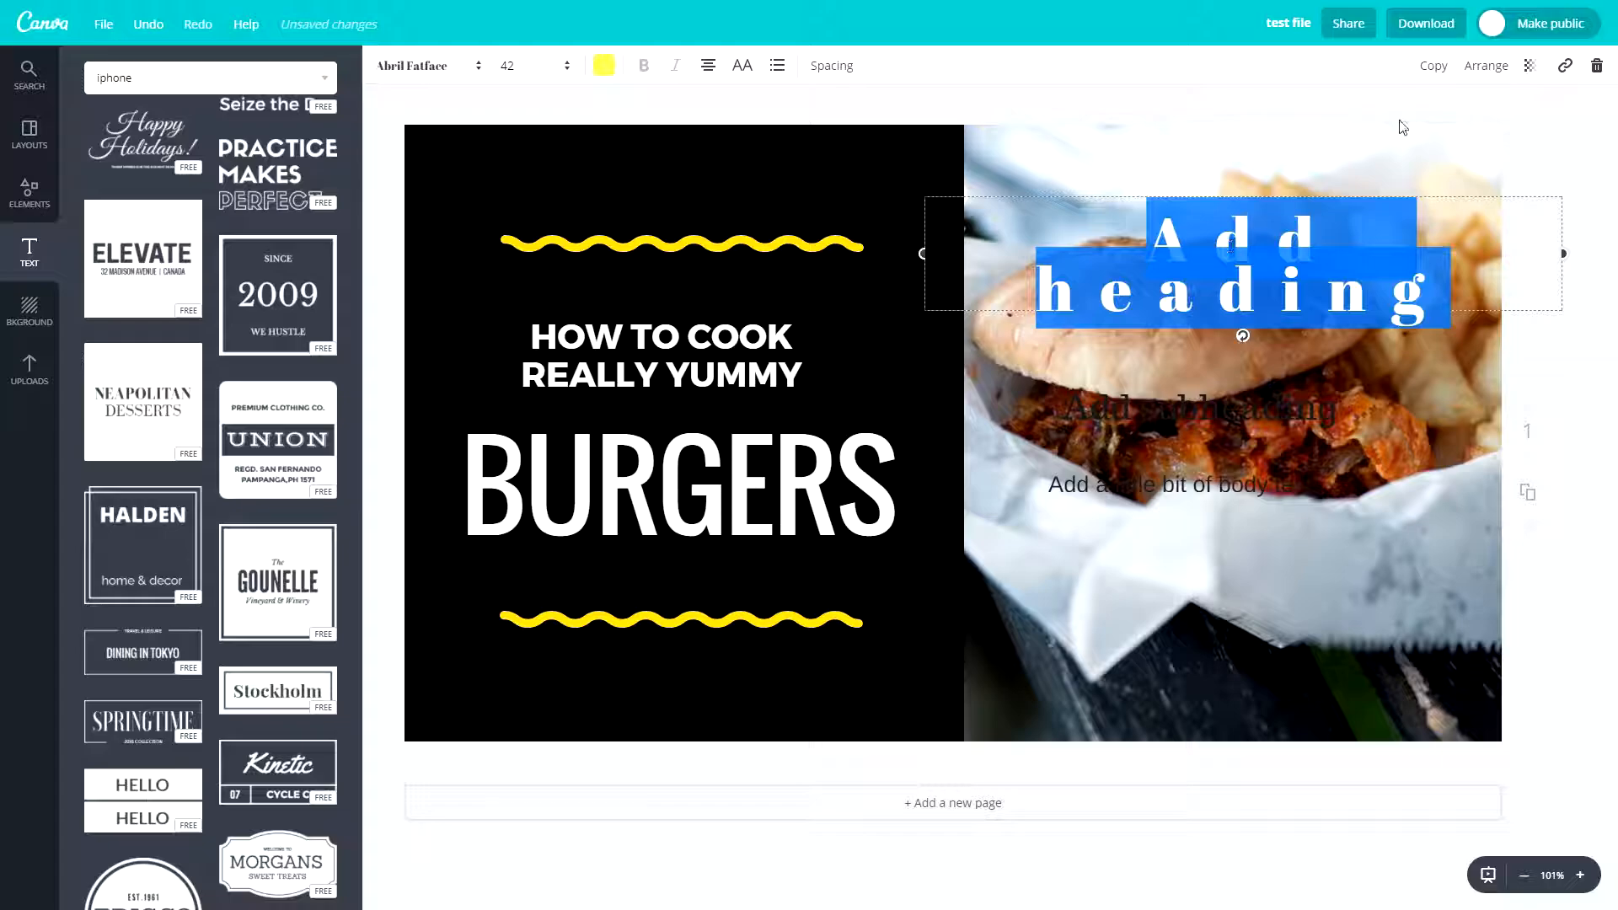
left_click(1430, 76)
left_click_drag(1214, 278, 1209, 552)
- Try the transparency and link settings on the copied heading and delete the copy
left_click(1531, 67)
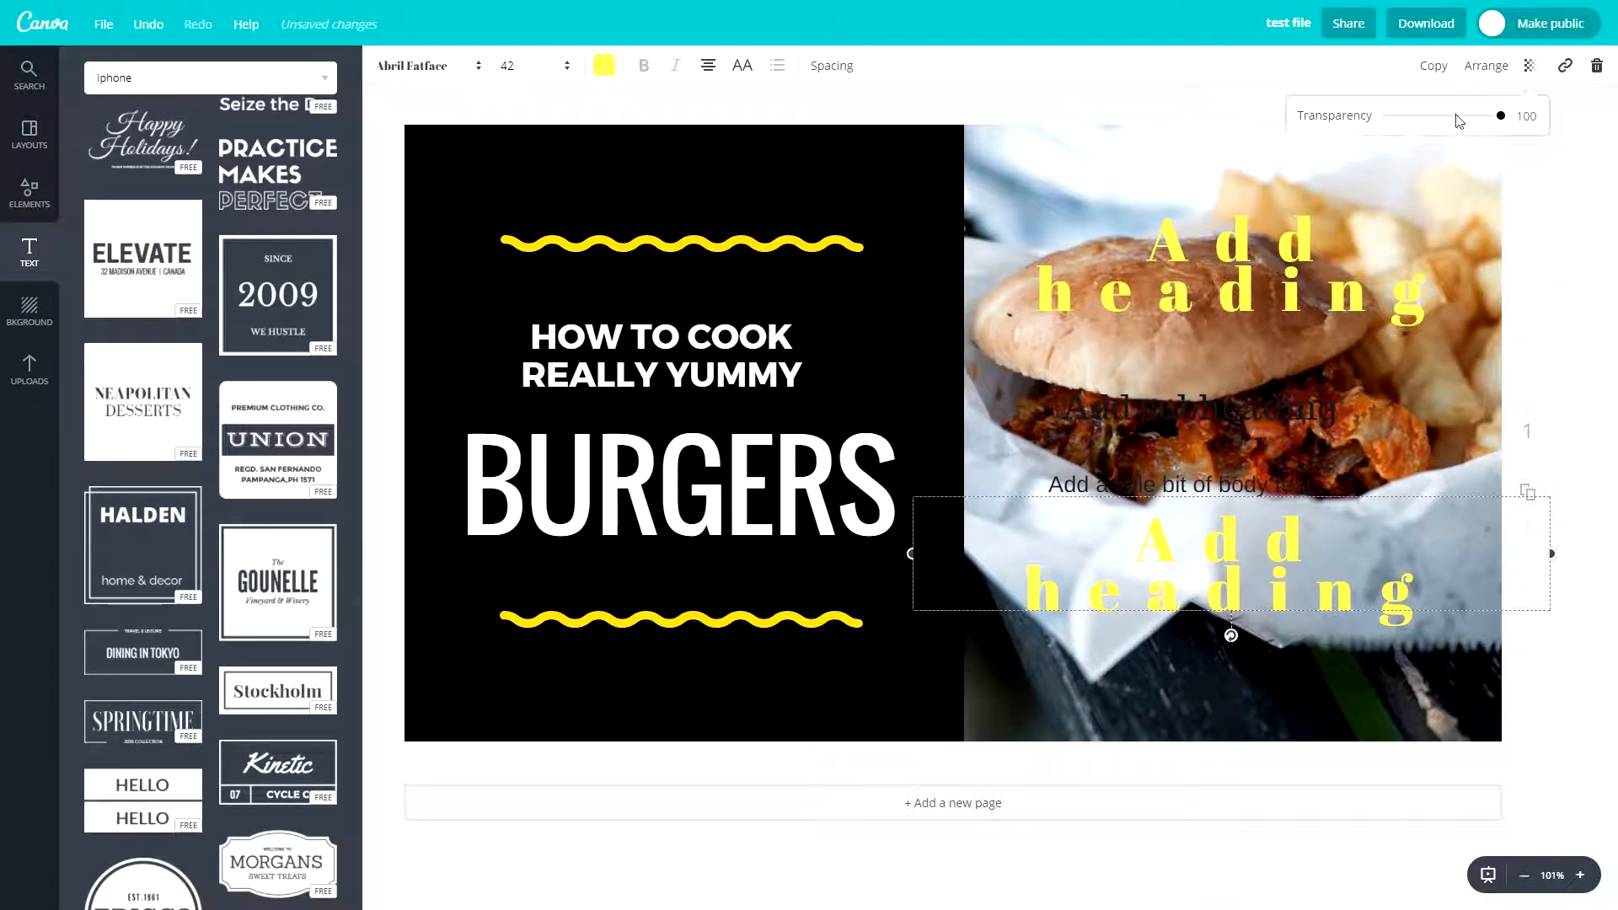
left_click_drag(1499, 122, 1551, 117)
left_click(1564, 67)
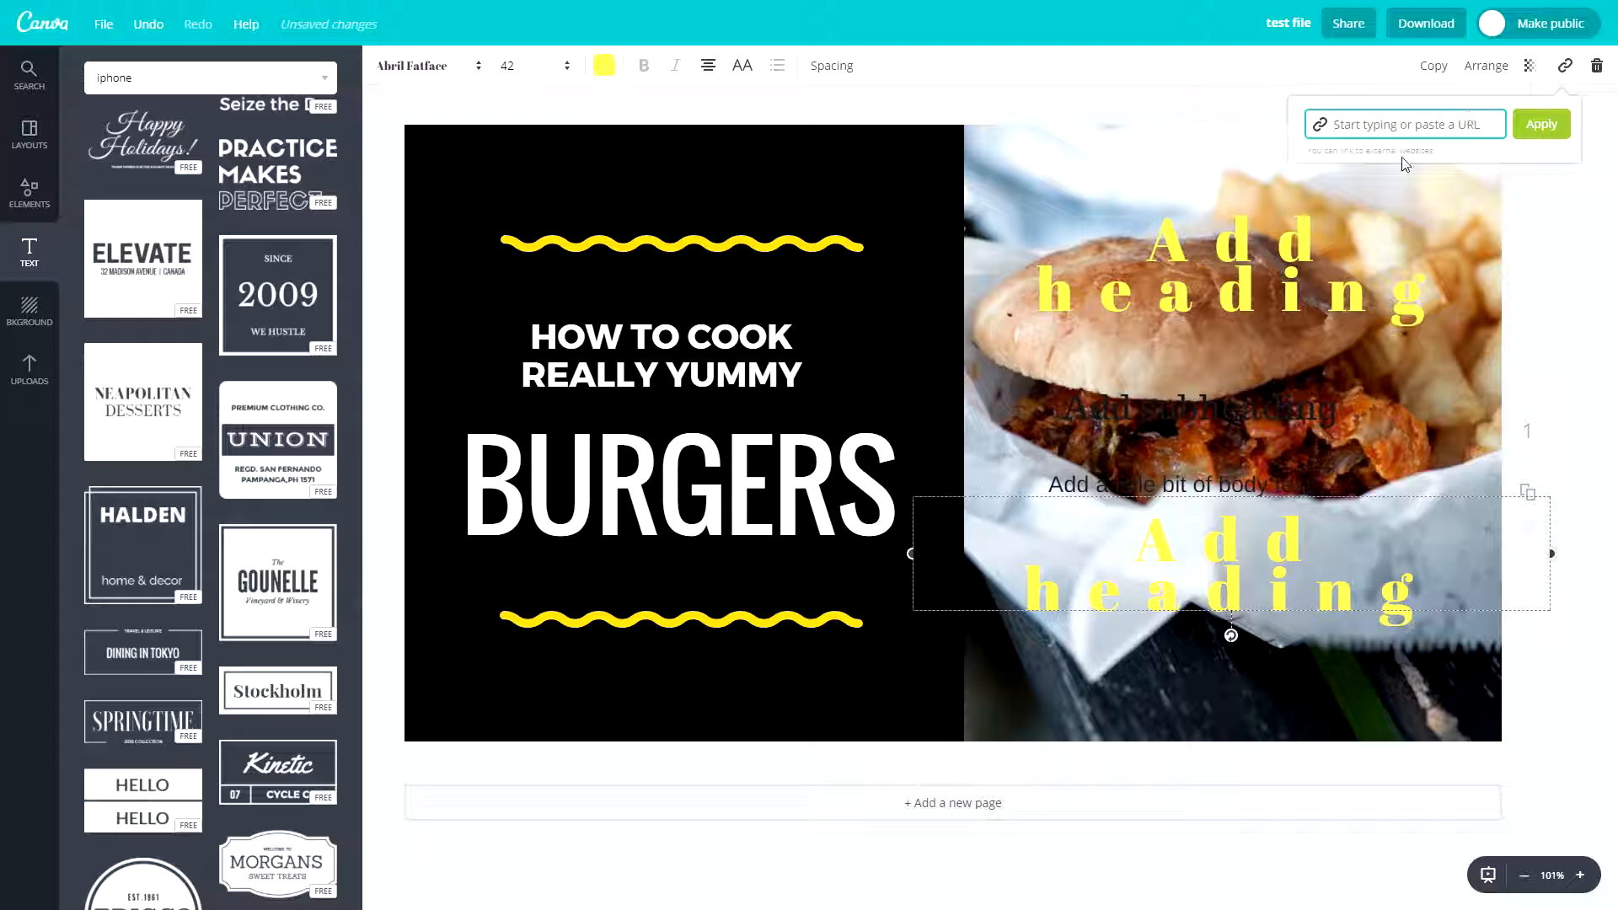
left_click(1595, 68)
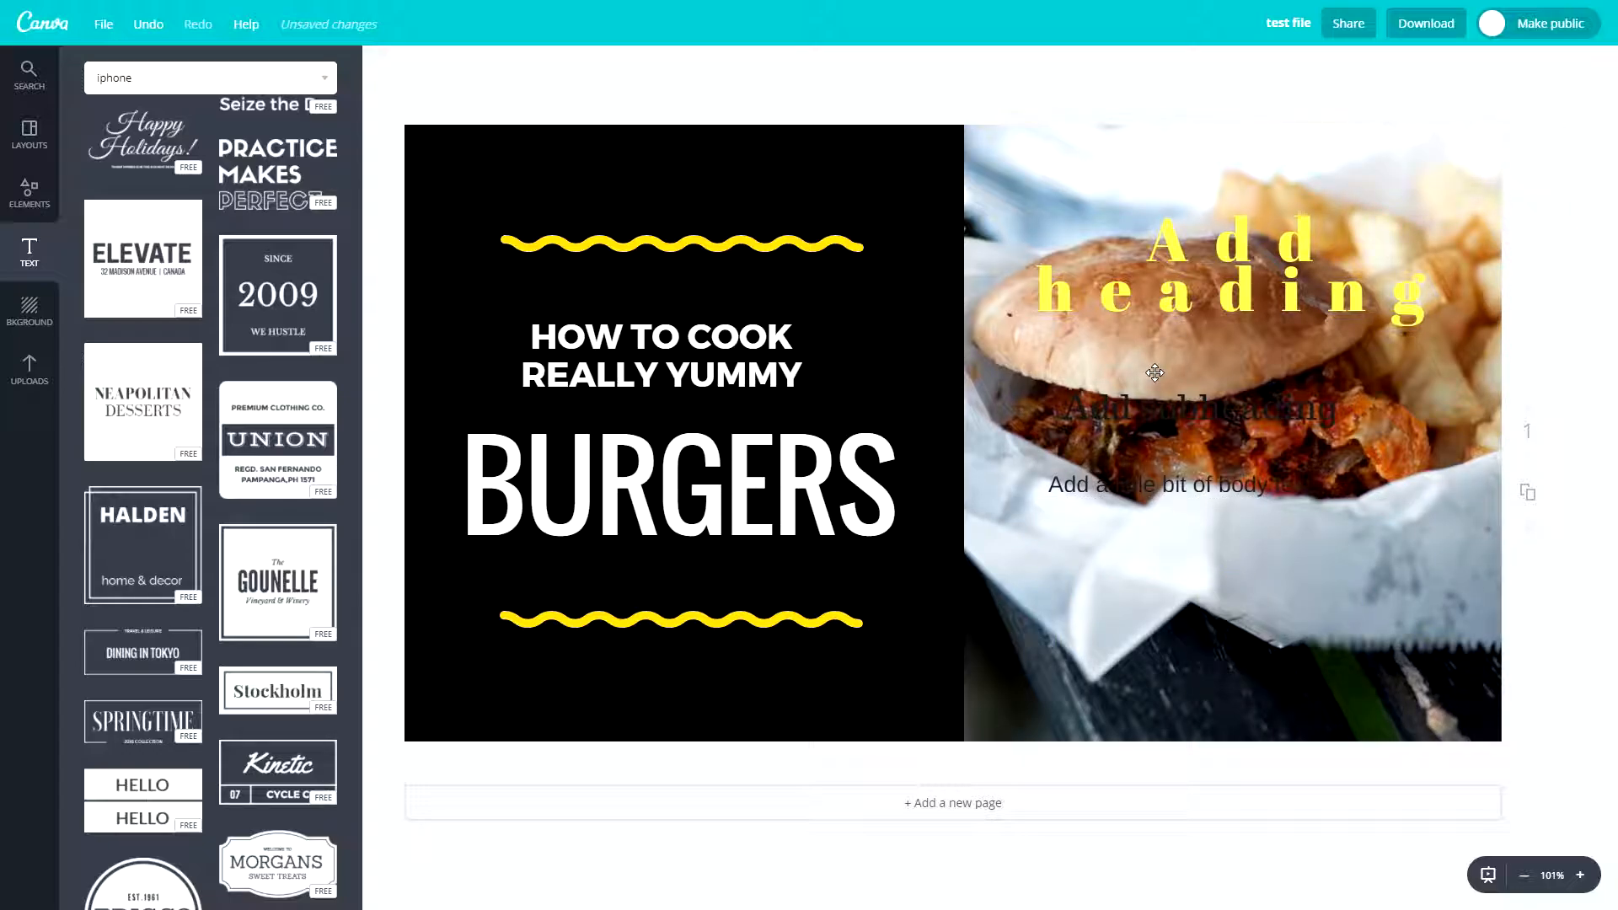
- Apply the light green and teal checked background patterns in turn and move the burger photo down to expose the background
left_click(29, 318)
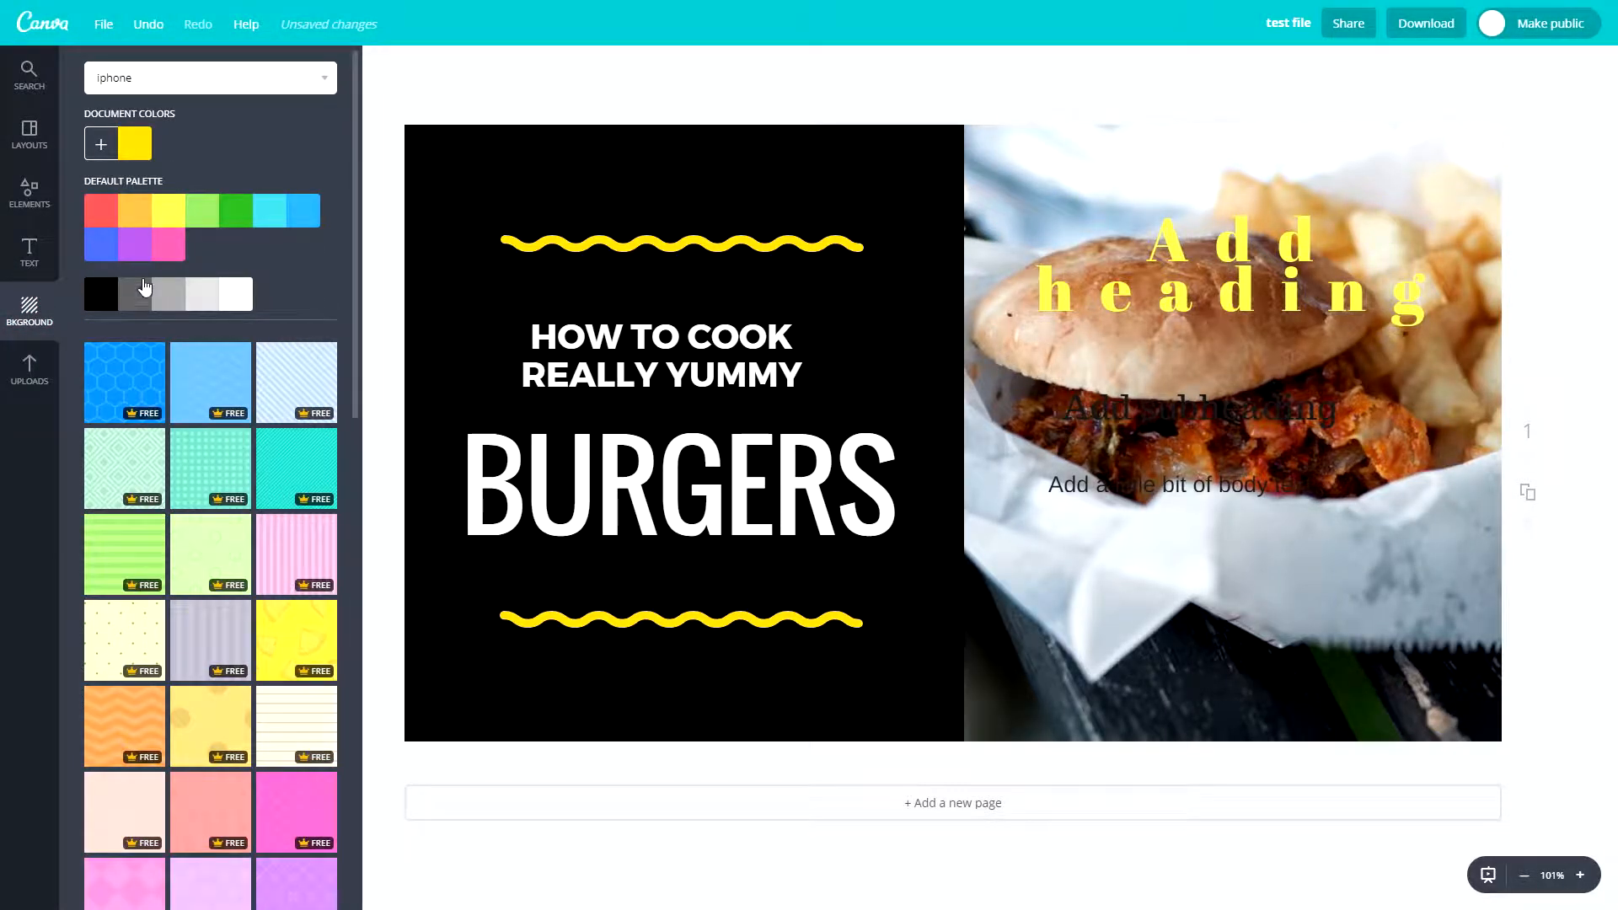
scroll(131, 427, "down", 3)
left_click(210, 297)
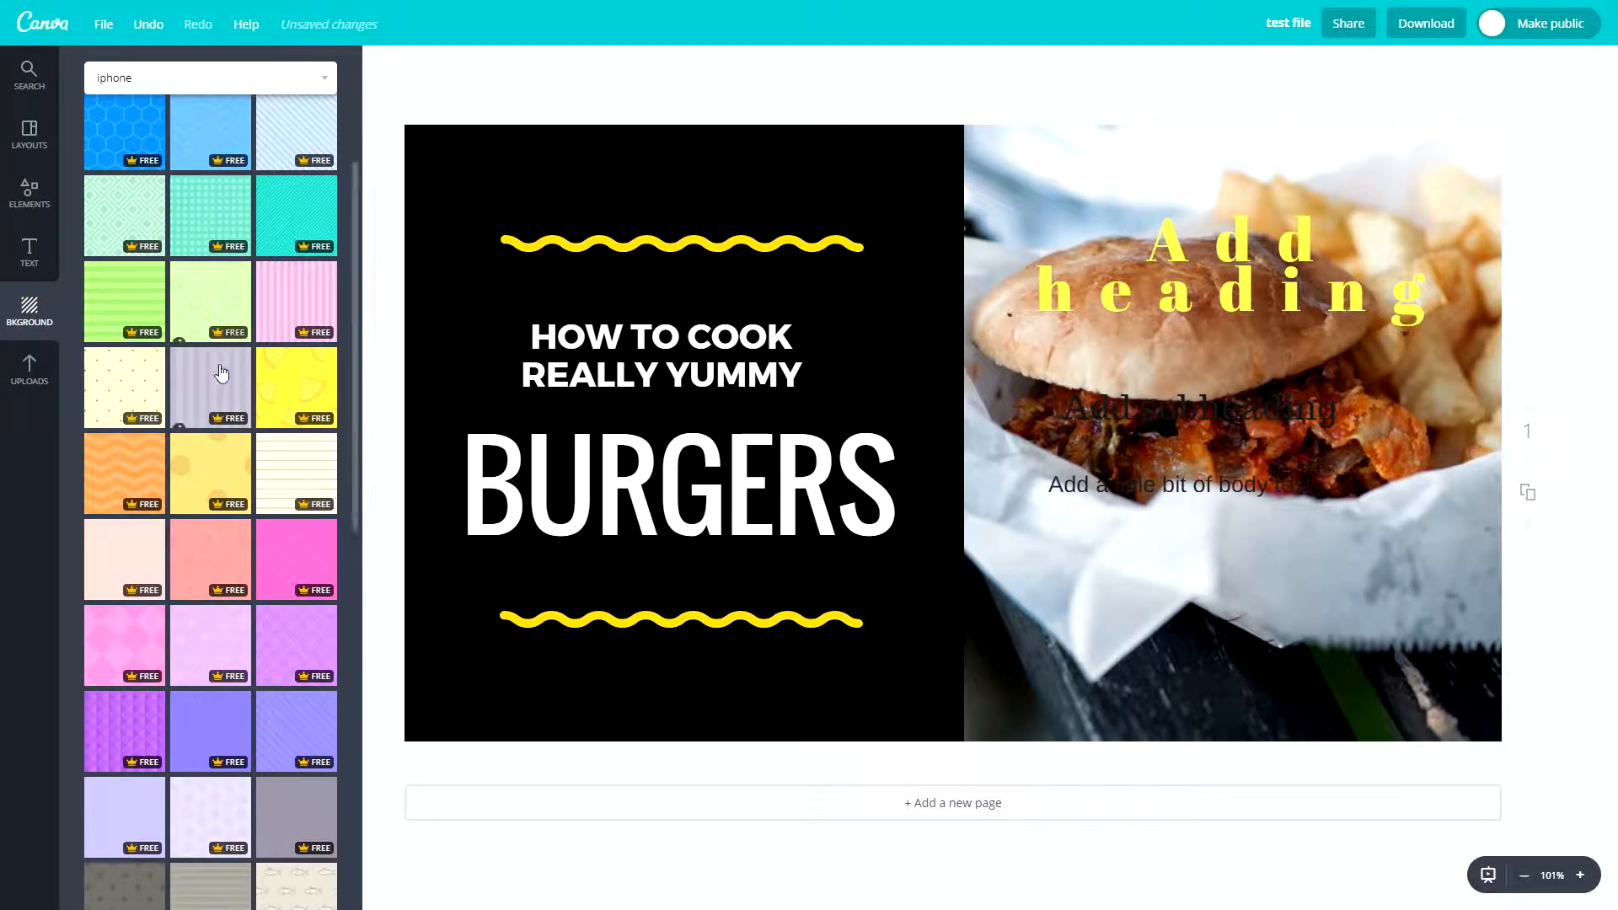
scroll(222, 375, "up", 3)
mouse_move(993, 170)
left_mouse_down()
mouse_move(849, 481)
mouse_move(1023, 365)
mouse_move(1049, 178)
mouse_move(1014, 160)
left_mouse_up()
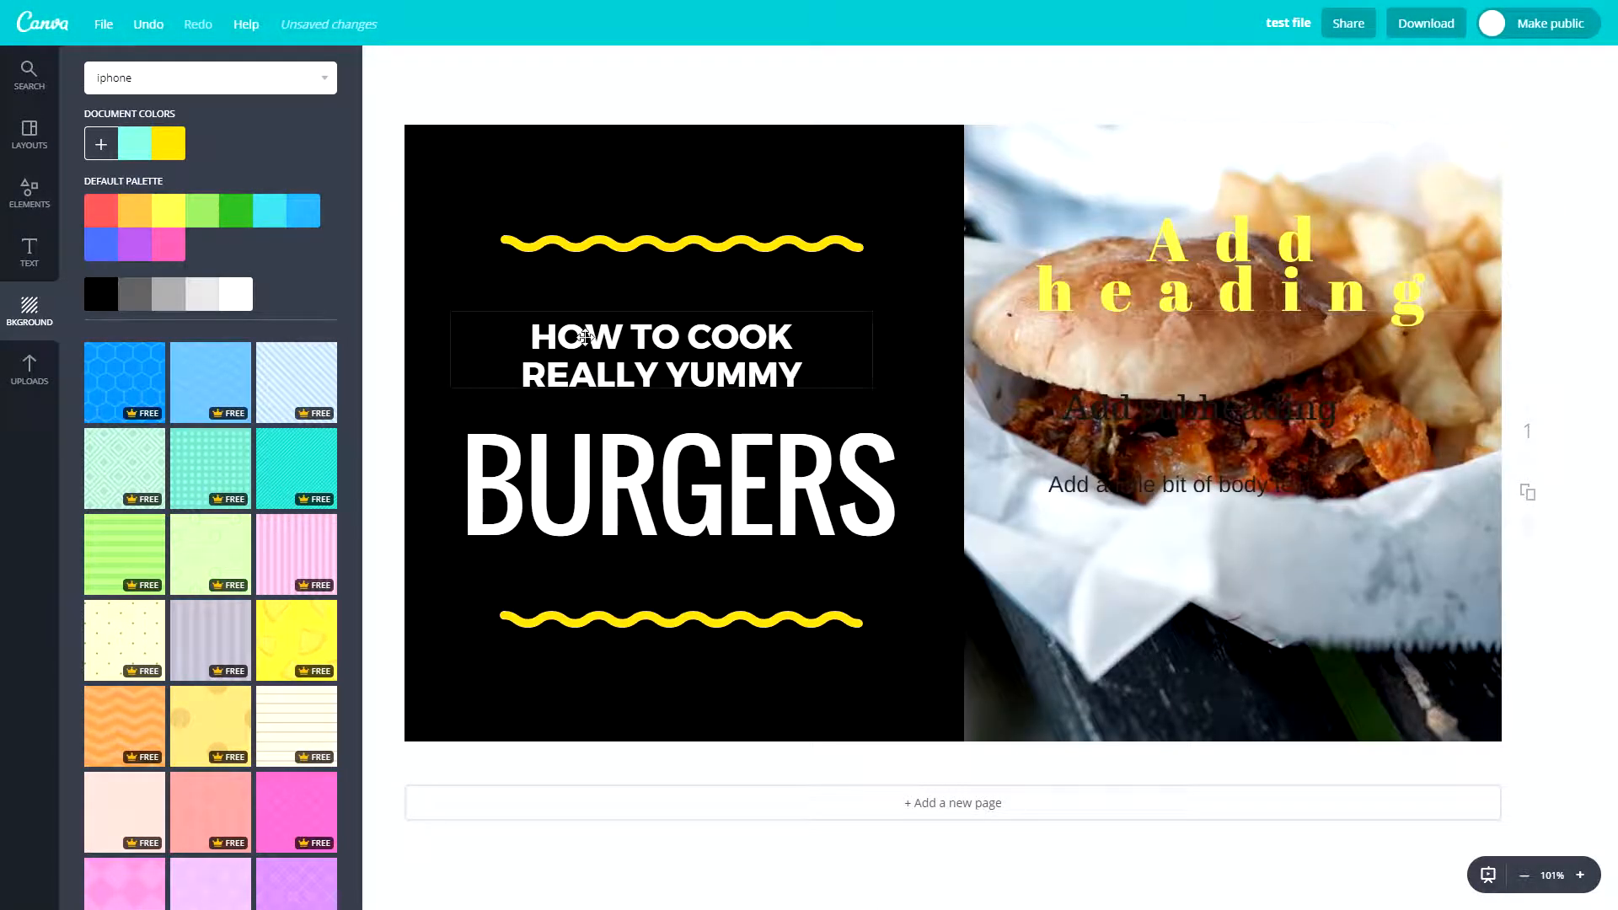
mouse_move(1104, 177)
left_mouse_down()
mouse_move(1108, 590)
mouse_move(1110, 189)
left_mouse_up()
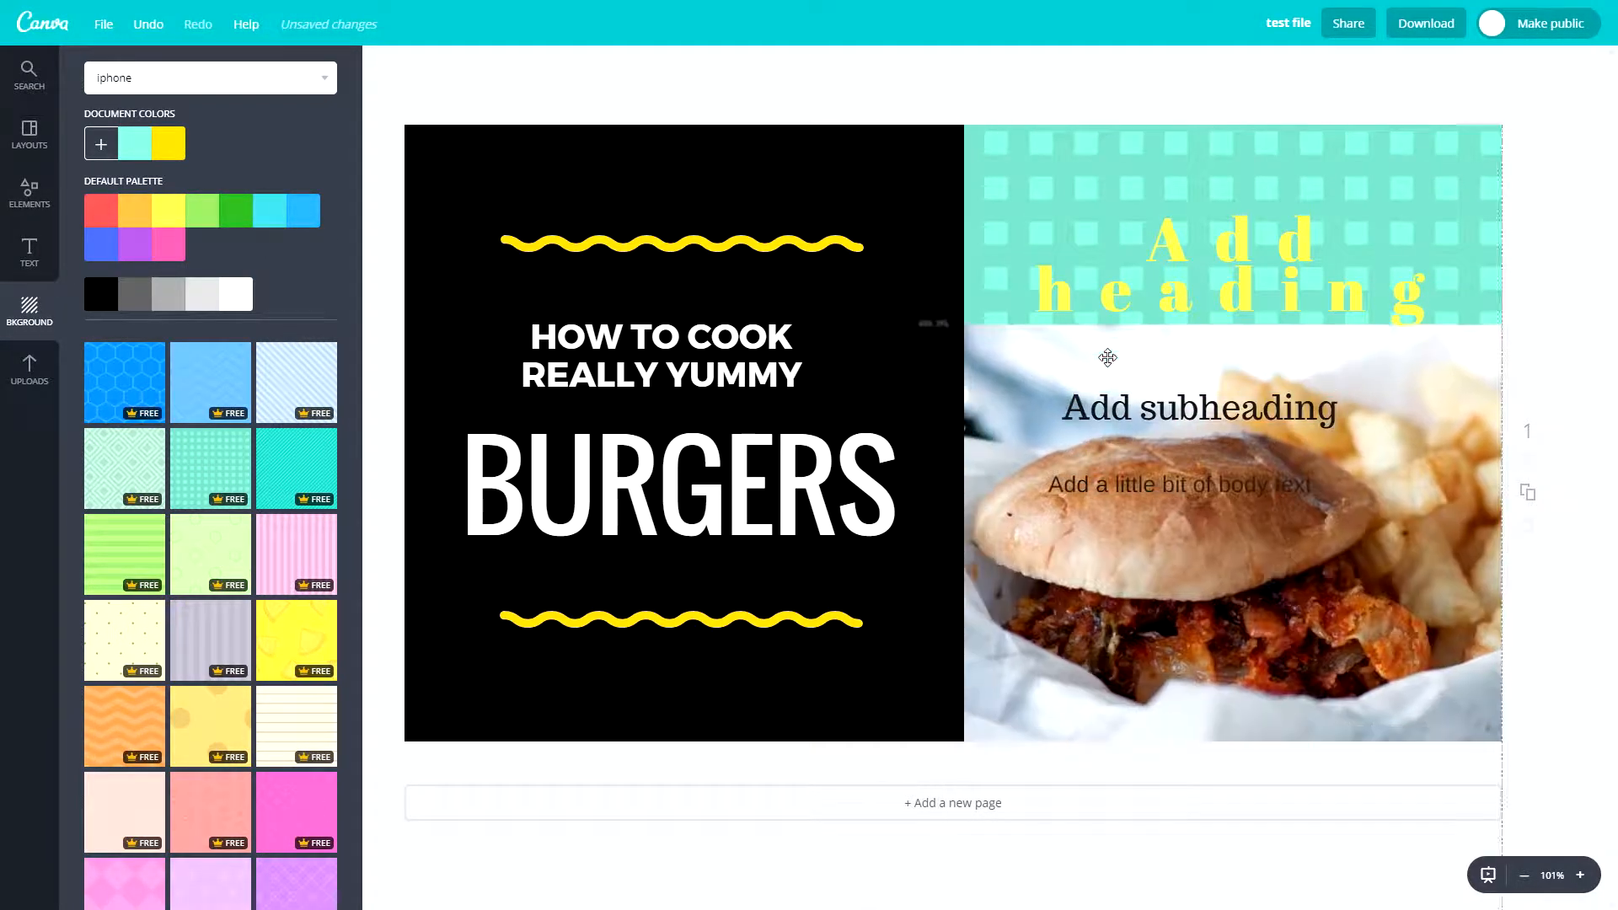
- Clear the teal checked pattern from the area above the burger photo and move the yellow heading down onto the photo
left_click_drag(1097, 183, 1033, 317)
left_click(1068, 173)
left_click_drag(1043, 182, 1015, 773)
key("Delete")
left_click_drag(1076, 295, 1033, 587)
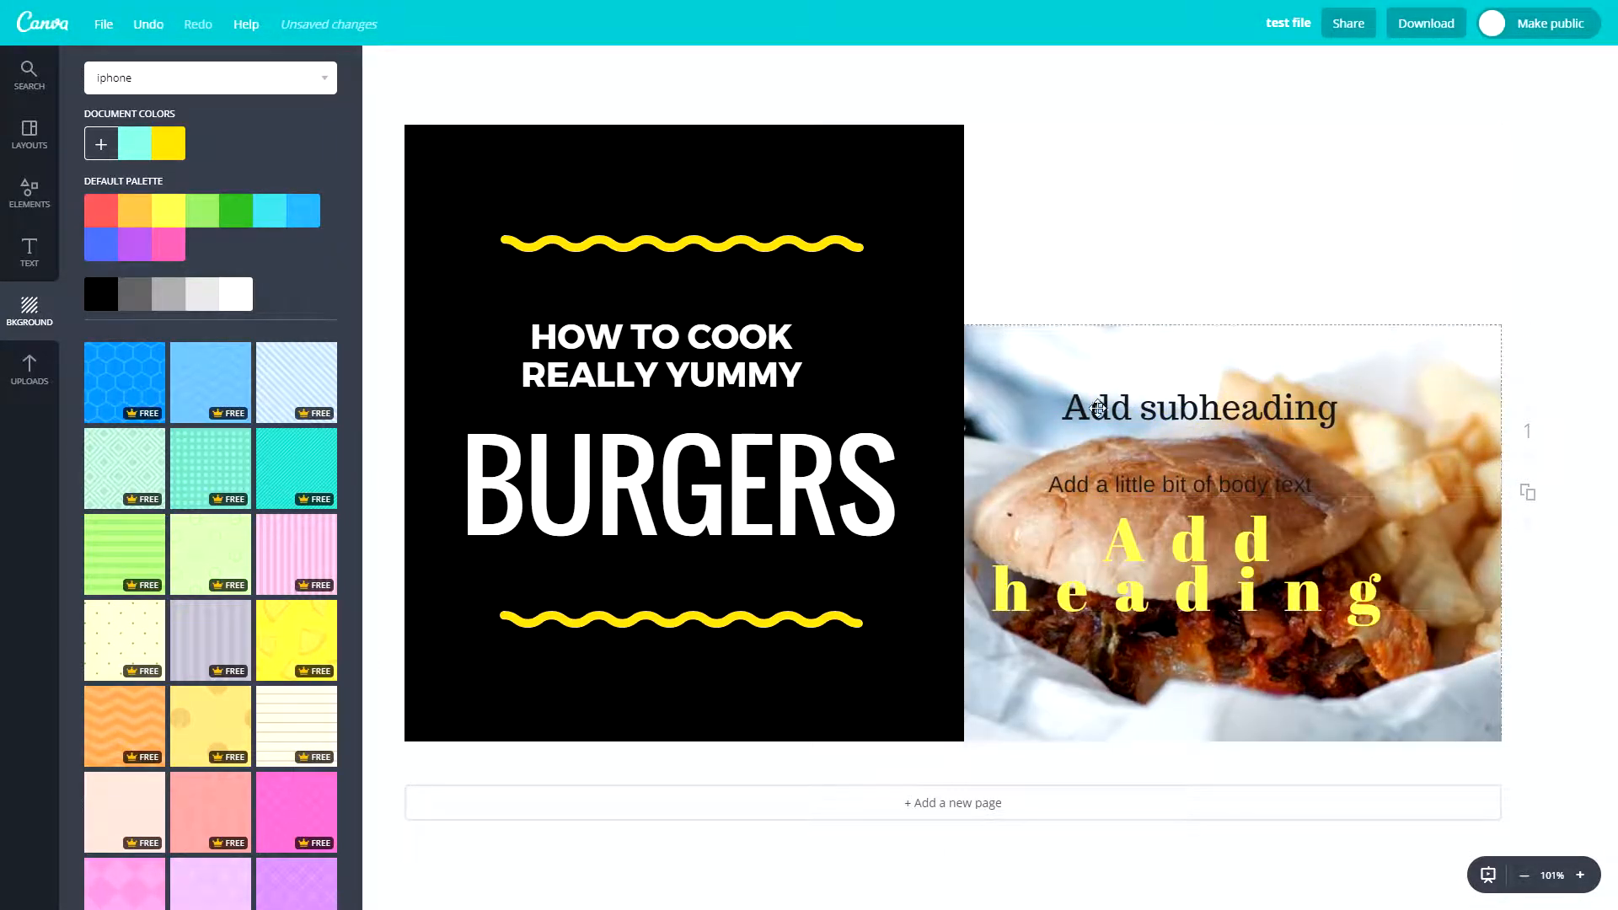
- Set the page background to light green and move the black panel, upper wavy line and title text down
left_click(201, 215)
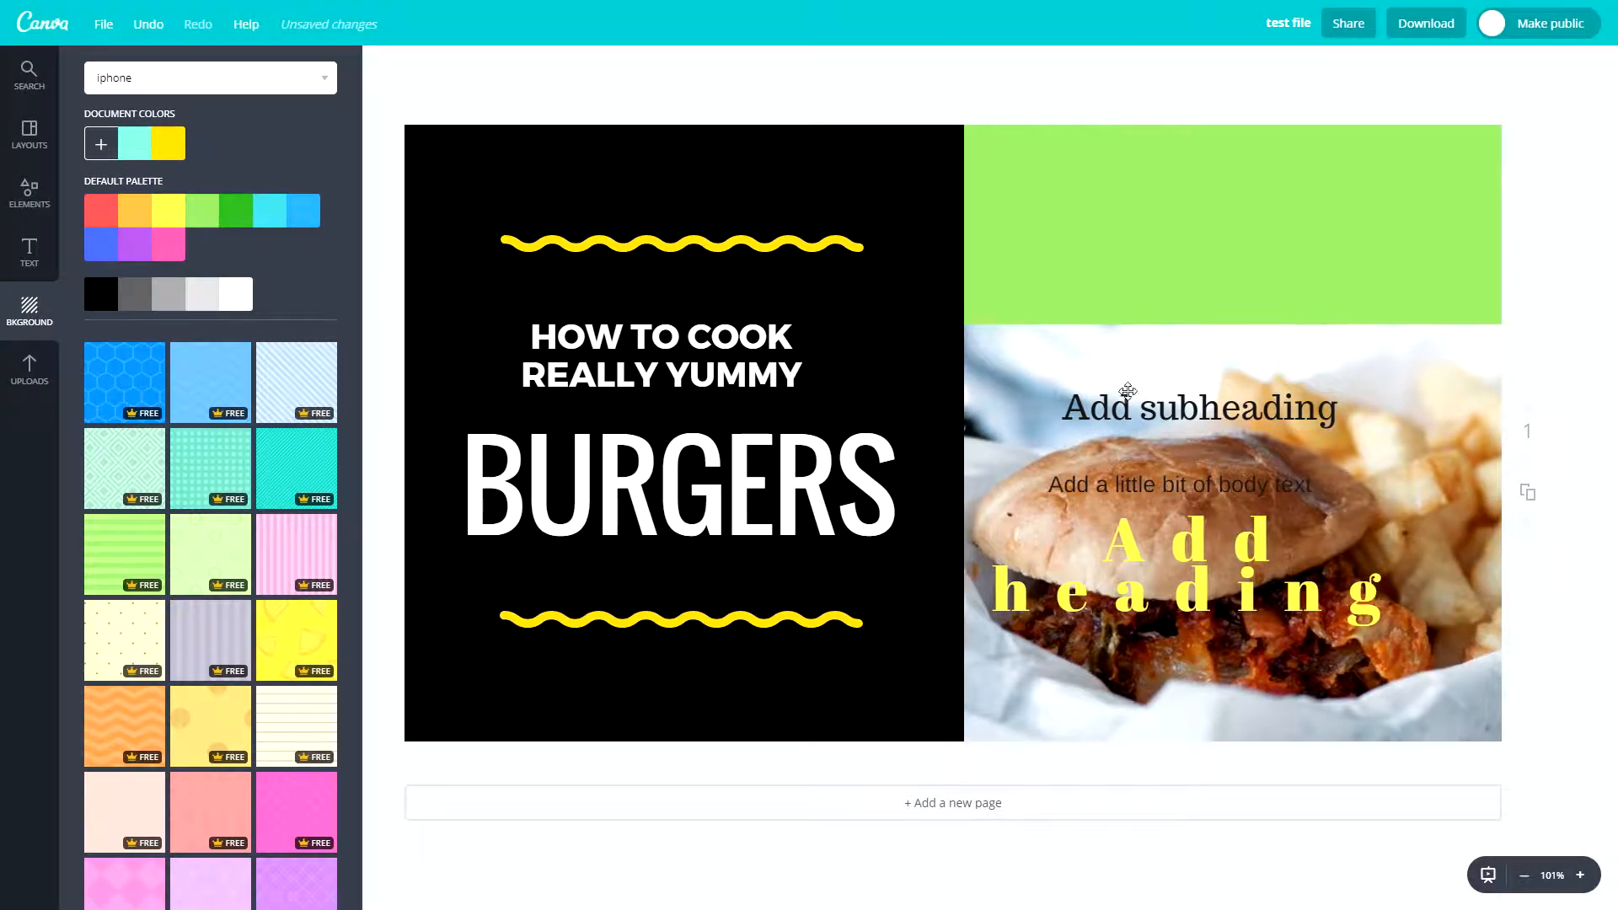
left_click_drag(915, 211, 918, 410)
left_click_drag(848, 230, 881, 447)
left_click_drag(938, 391, 914, 610)
- Delete every element from the page and set its background to the default palette's light blue
left_click_drag(560, 199, 1319, 766)
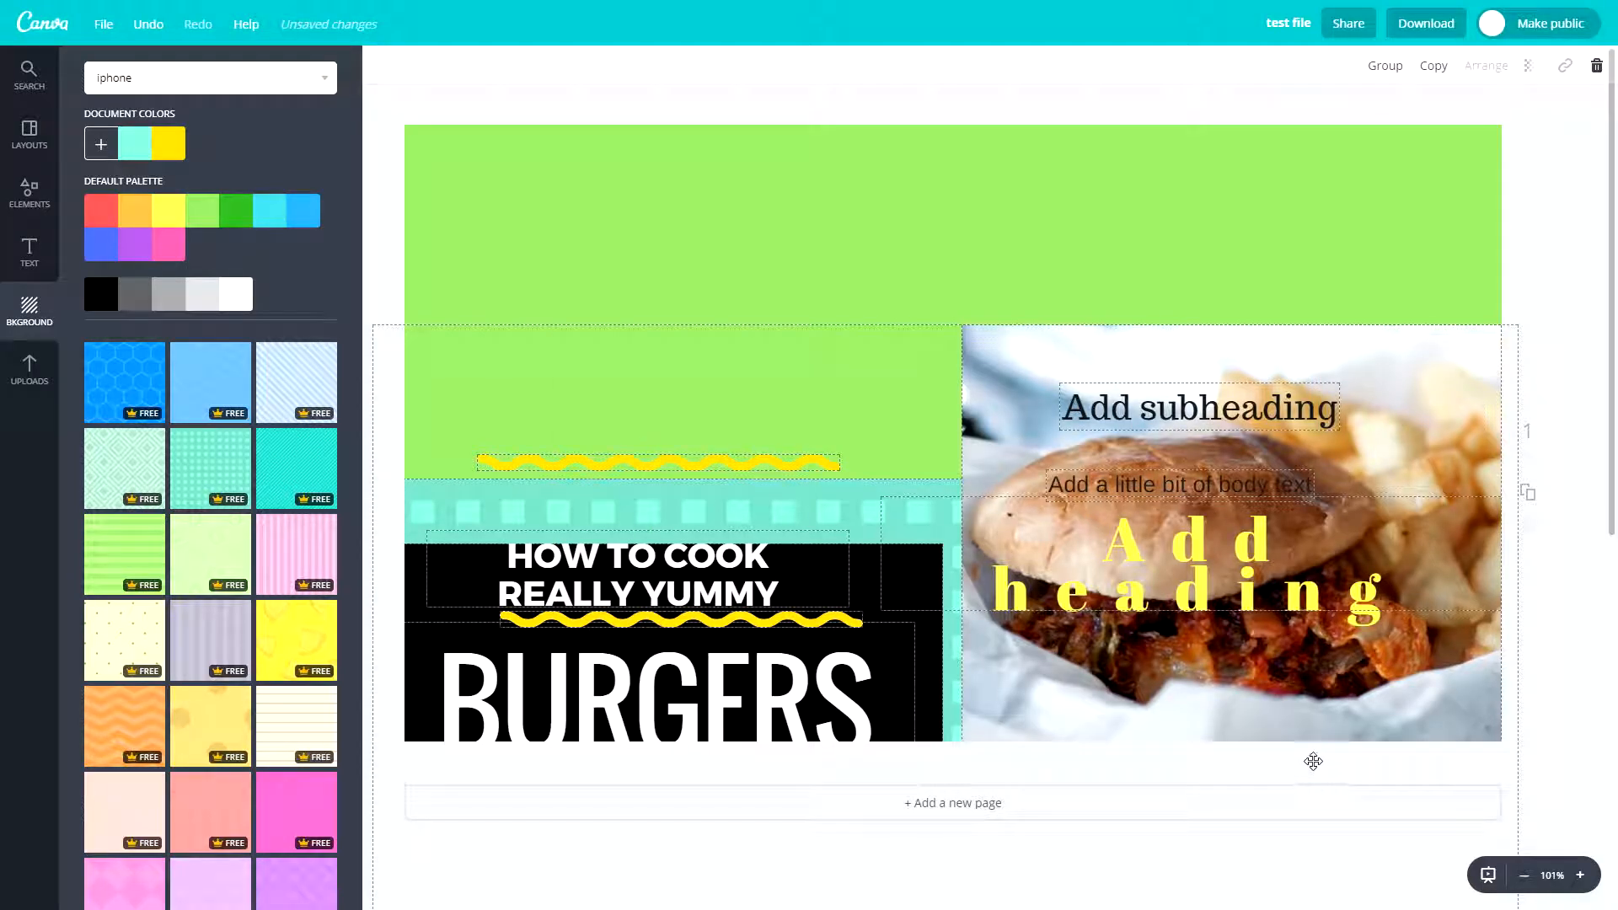
key("Delete")
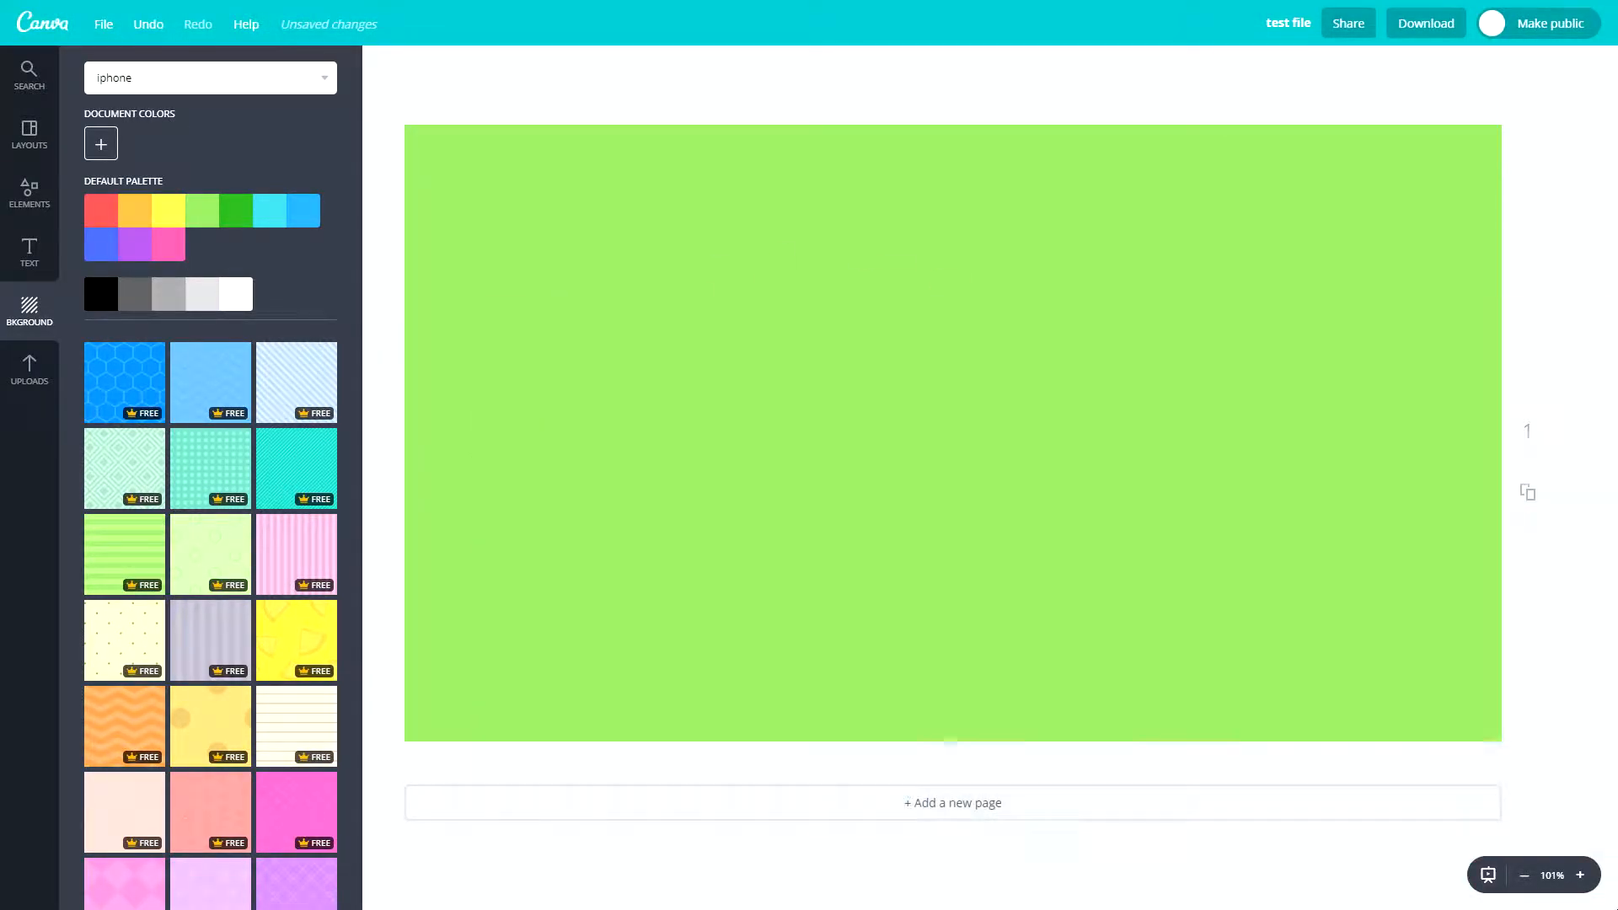
left_click(122, 209)
left_click(296, 210)
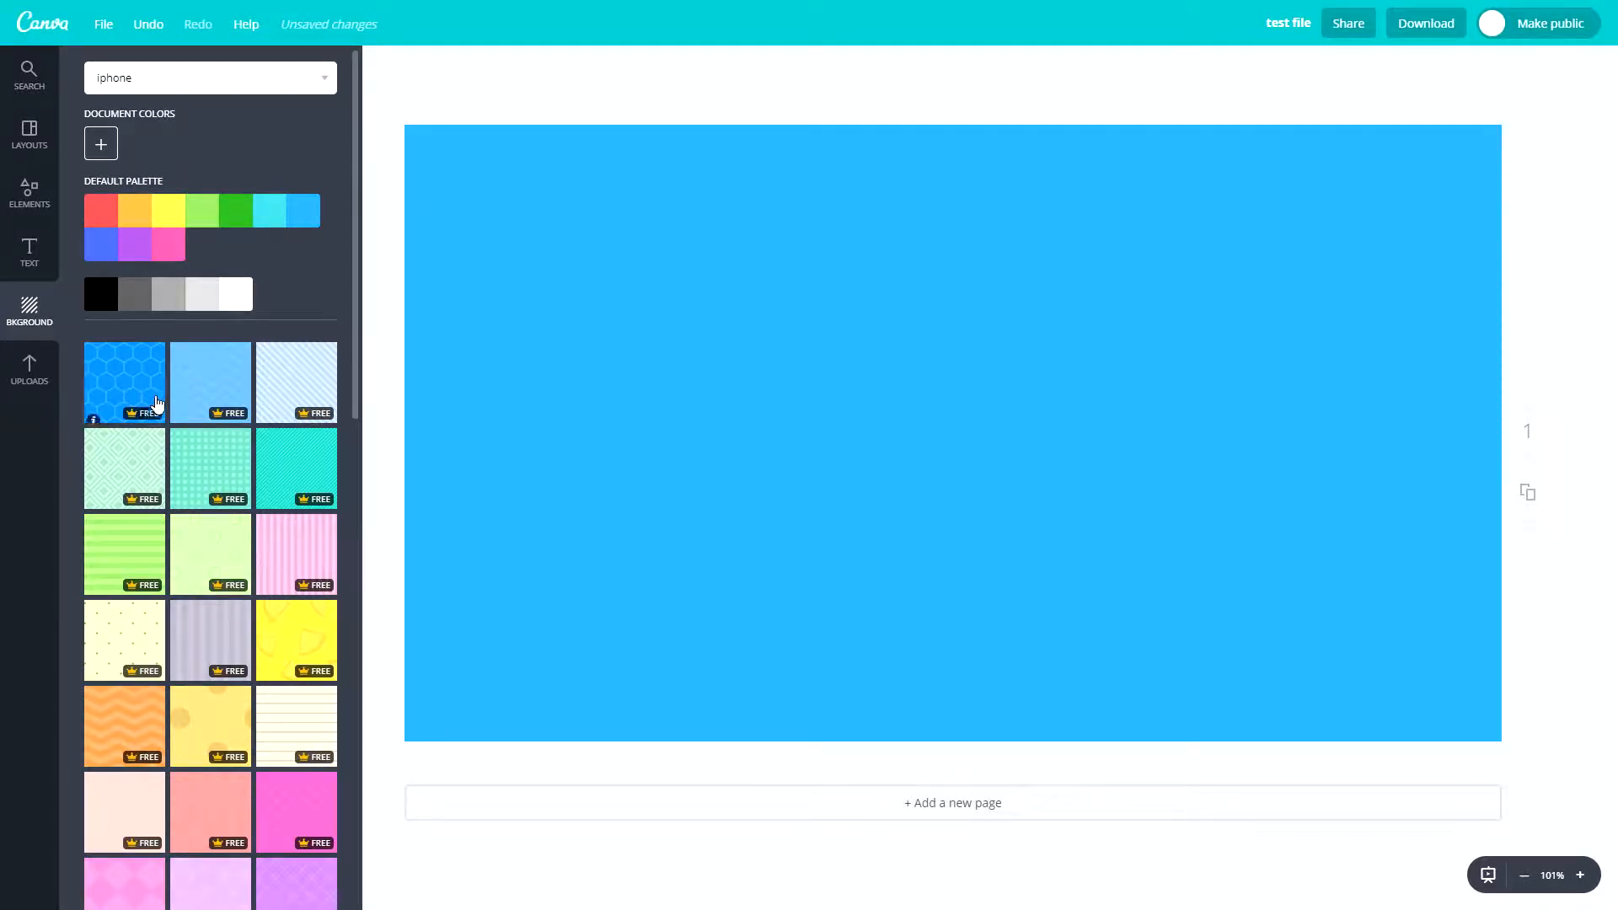
- Browse further down the background patterns and add a second page to the design
scroll(159, 408, "down", 5)
left_click(969, 803)
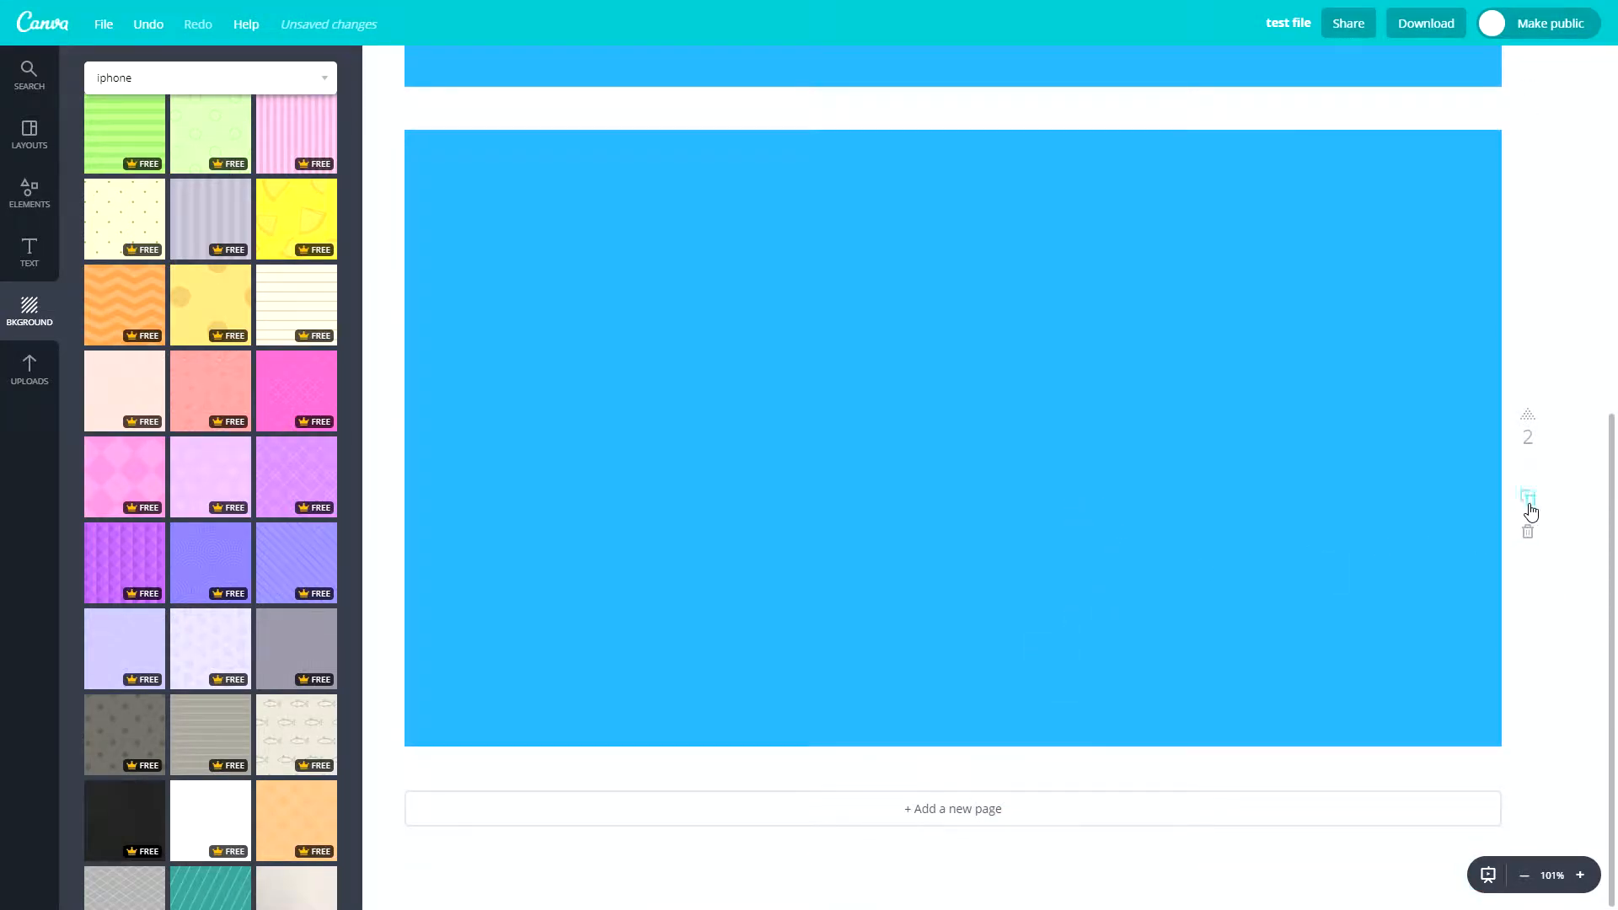
- Duplicate page 2, then delete all pages except the first and make a duplicate of that page
left_click(1530, 512)
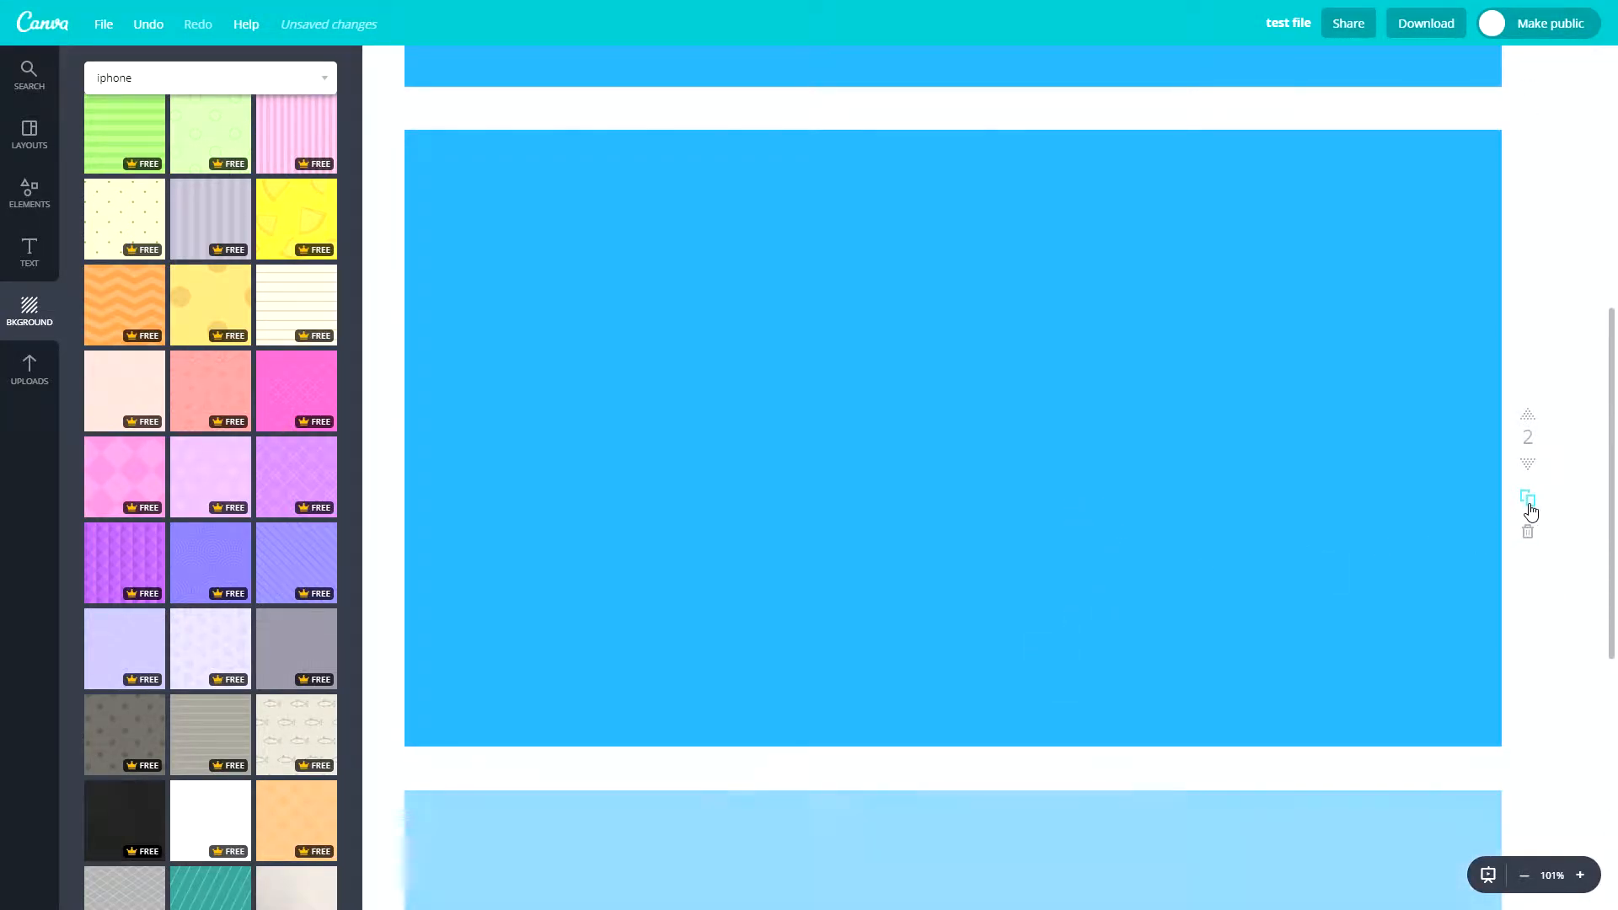
left_click(1528, 531)
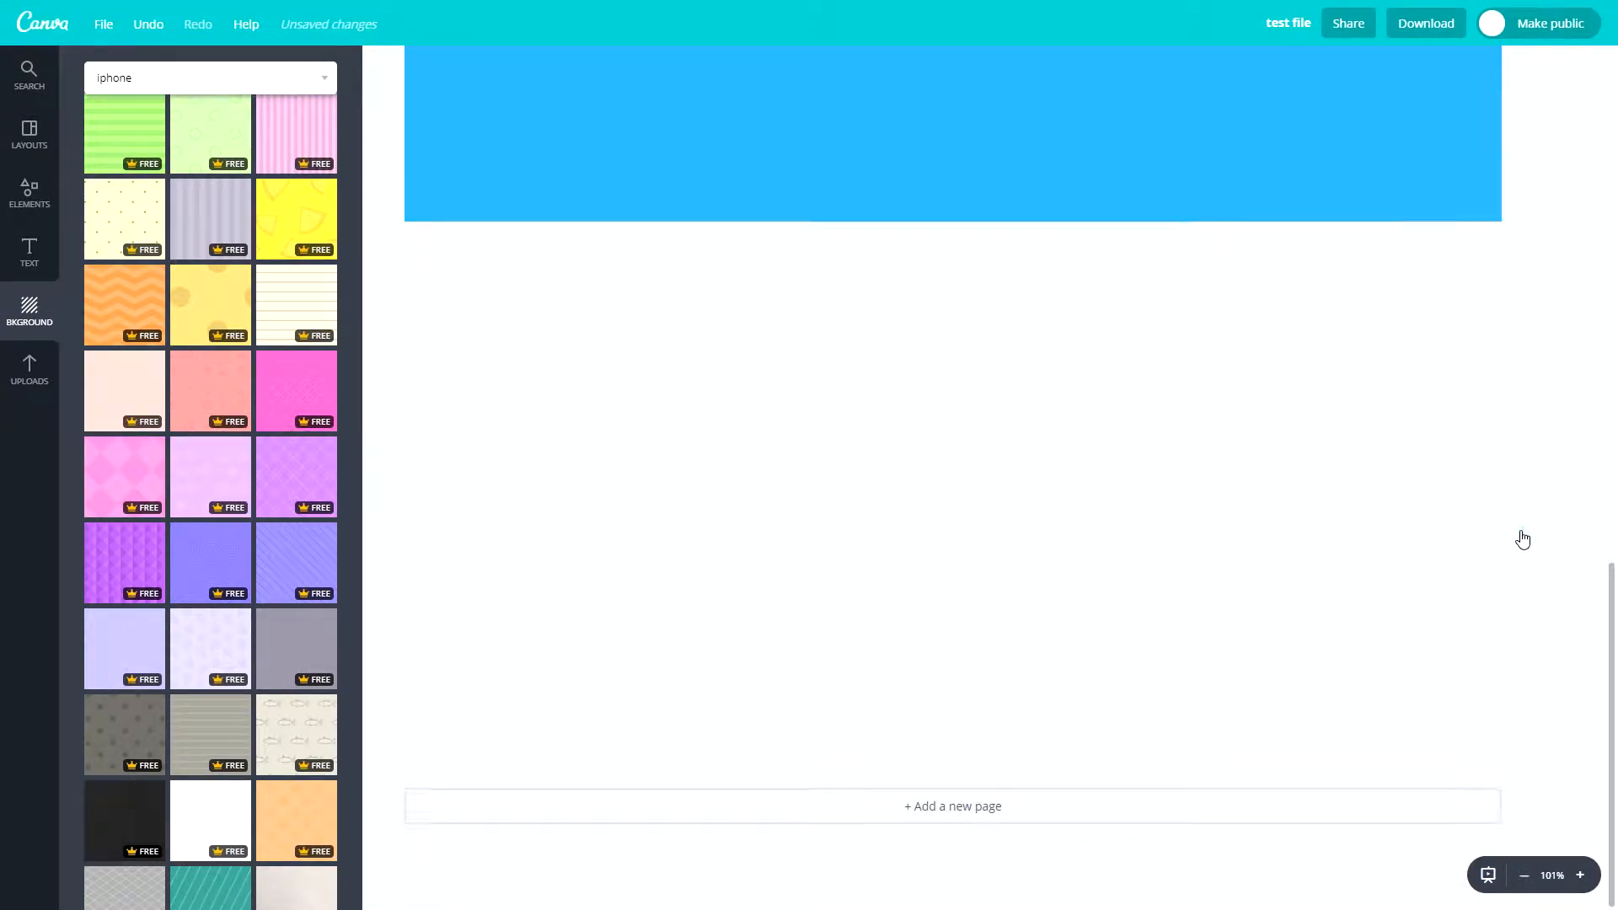
left_click(1530, 529)
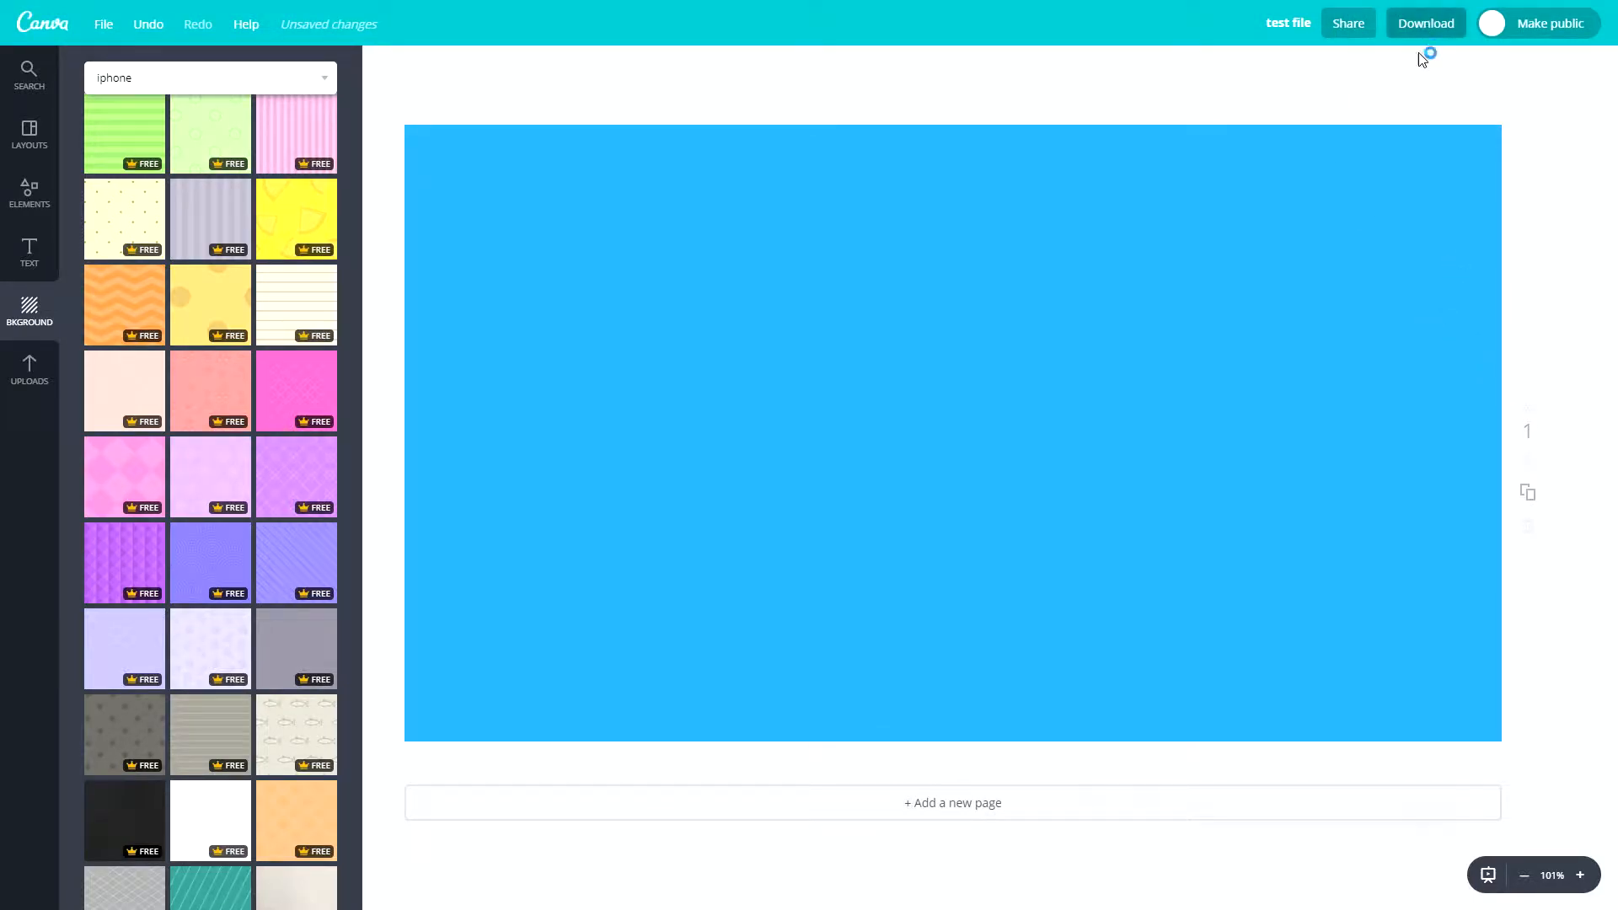
left_click(1528, 493)
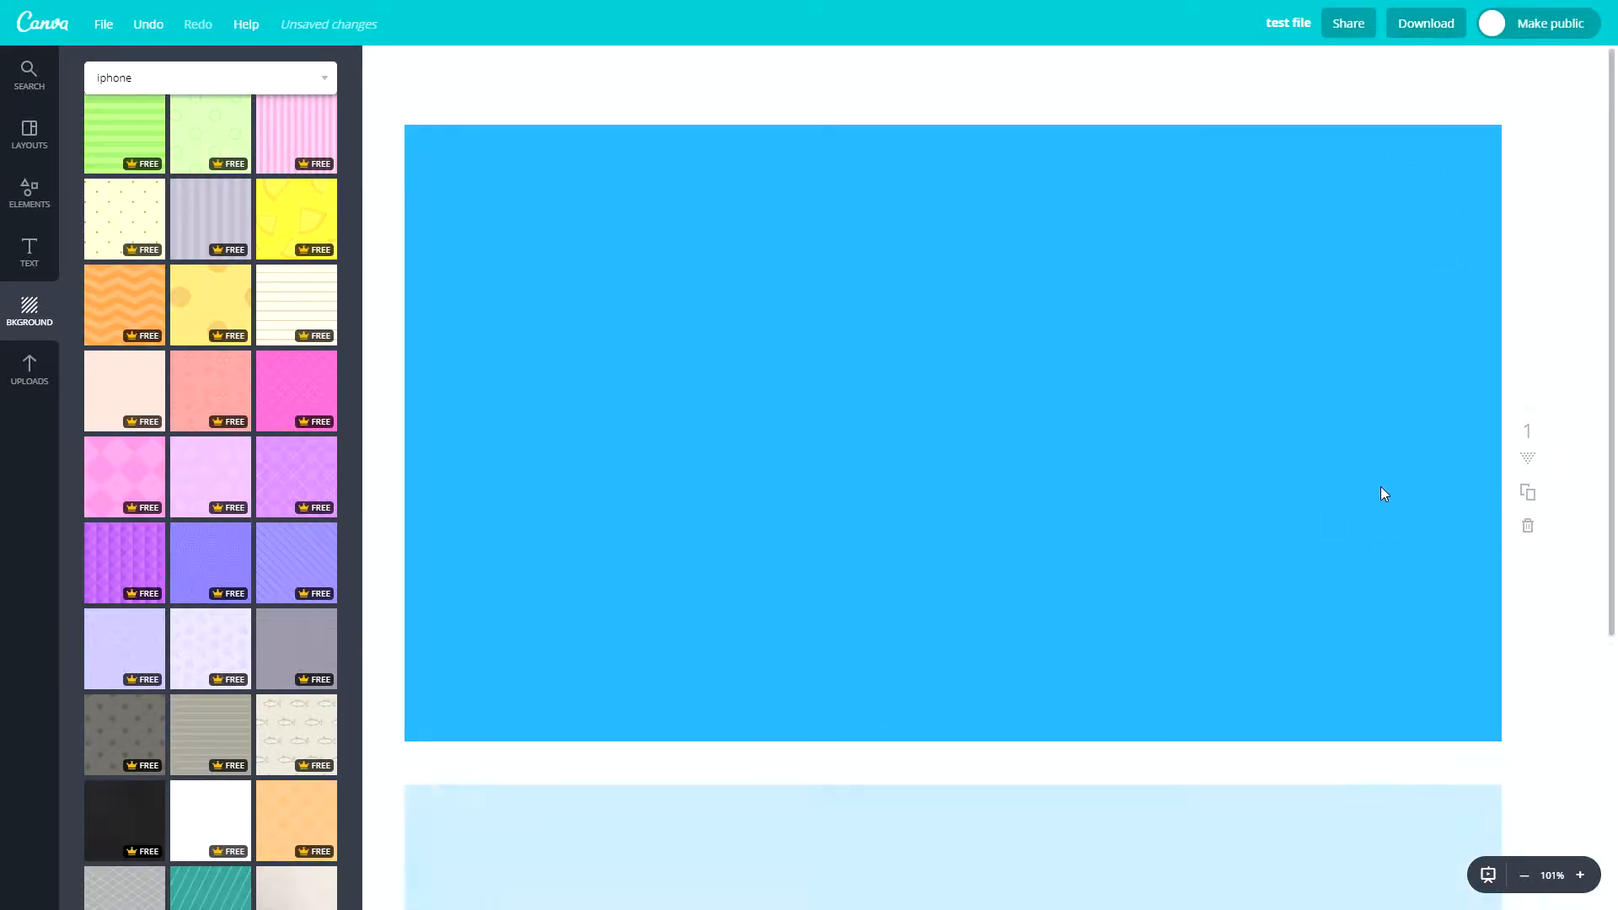
- Examine the PNG download options, including entering 3 as the page to export, and close them without downloading
left_click(1430, 26)
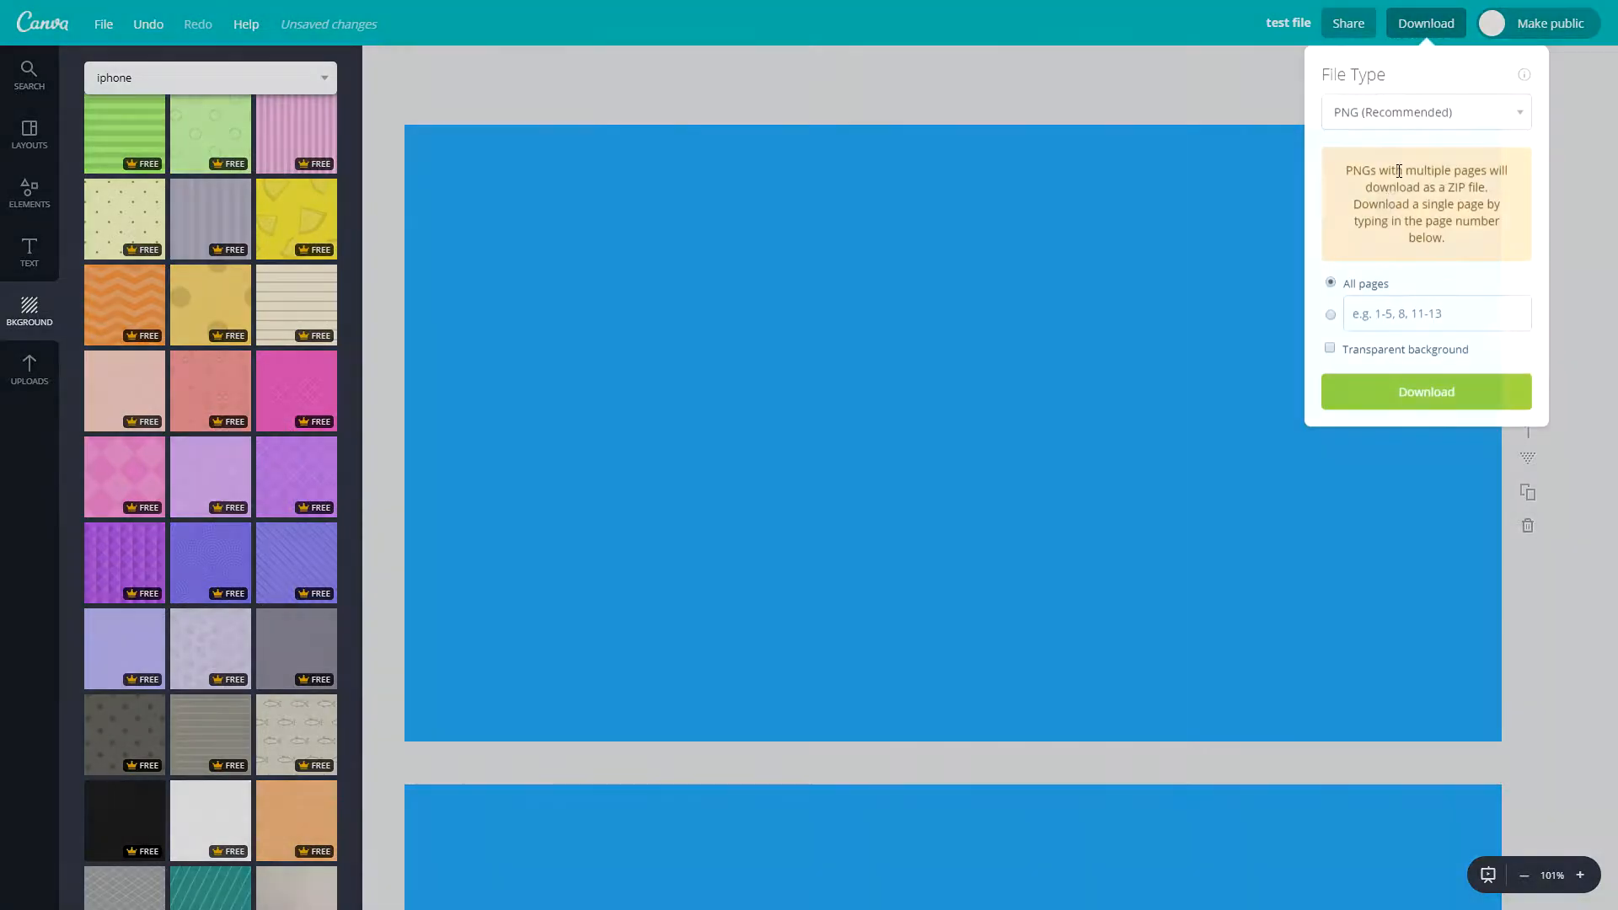
left_click(1374, 312)
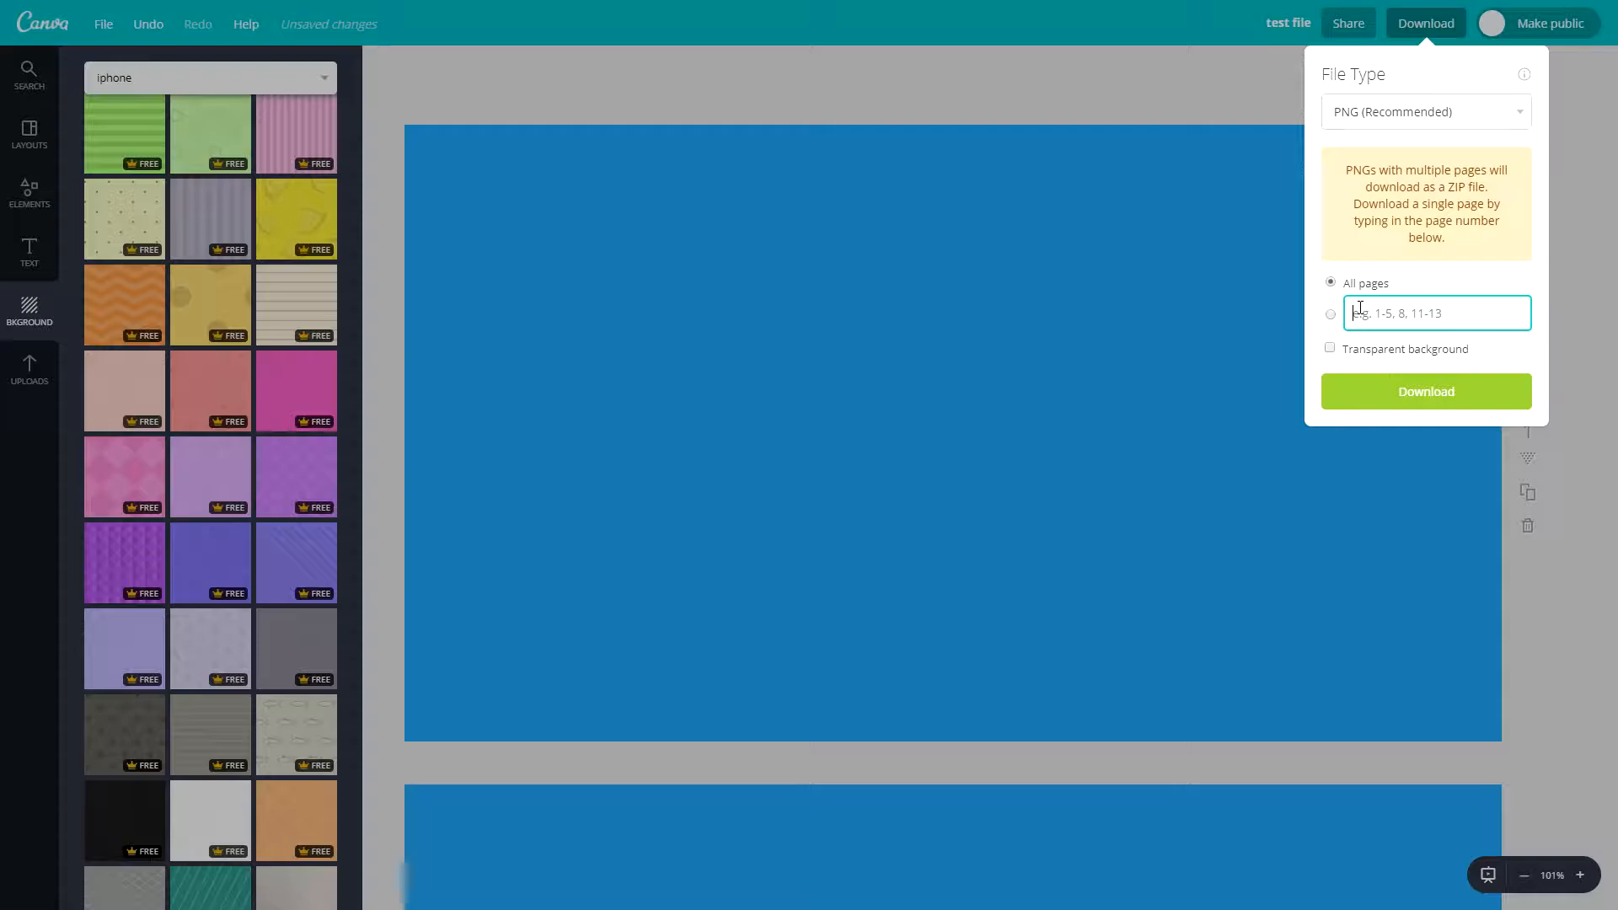
type("3")
left_click(931, 271)
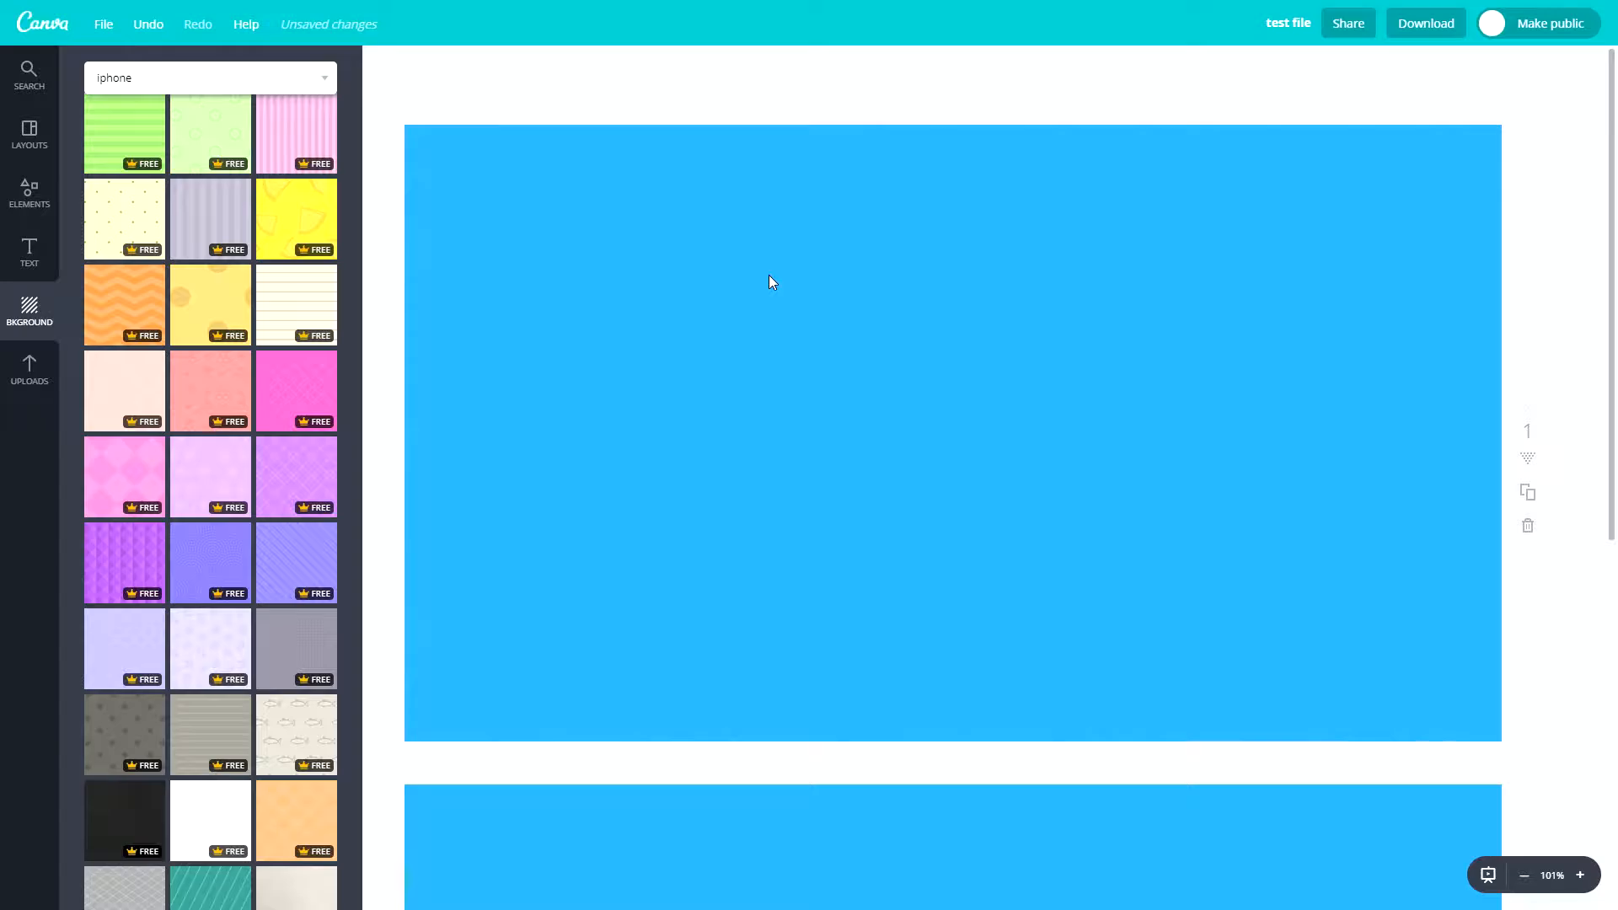
left_click(1425, 24)
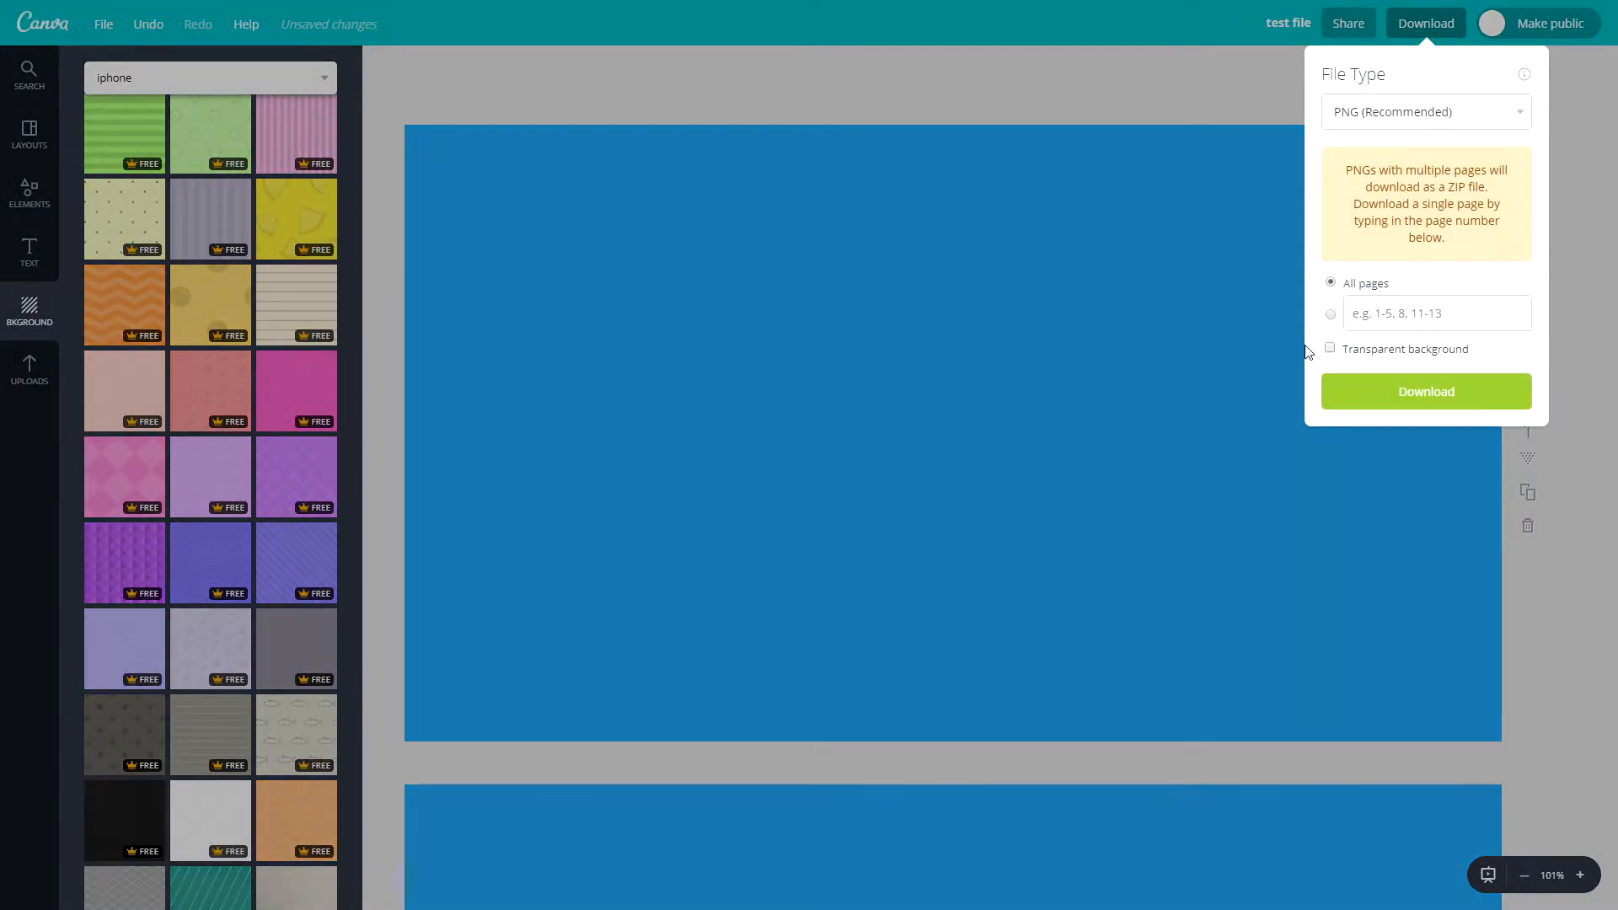
left_click(1141, 387)
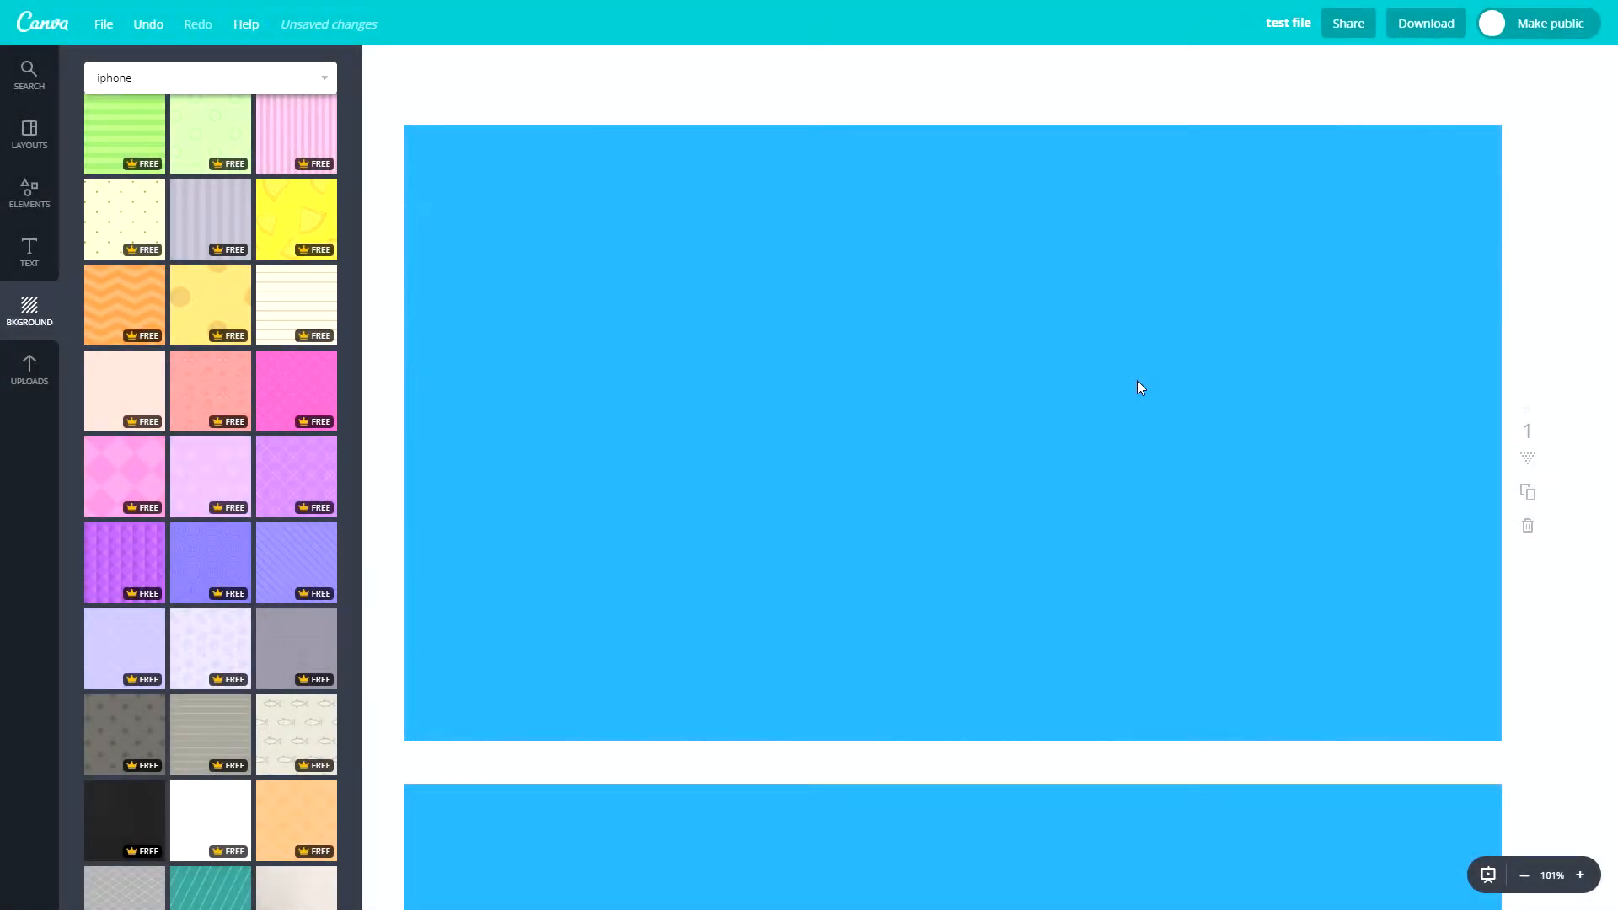
- Place the uploaded photo of dollar-bill balls on the first page and delete it again
left_click(30, 368)
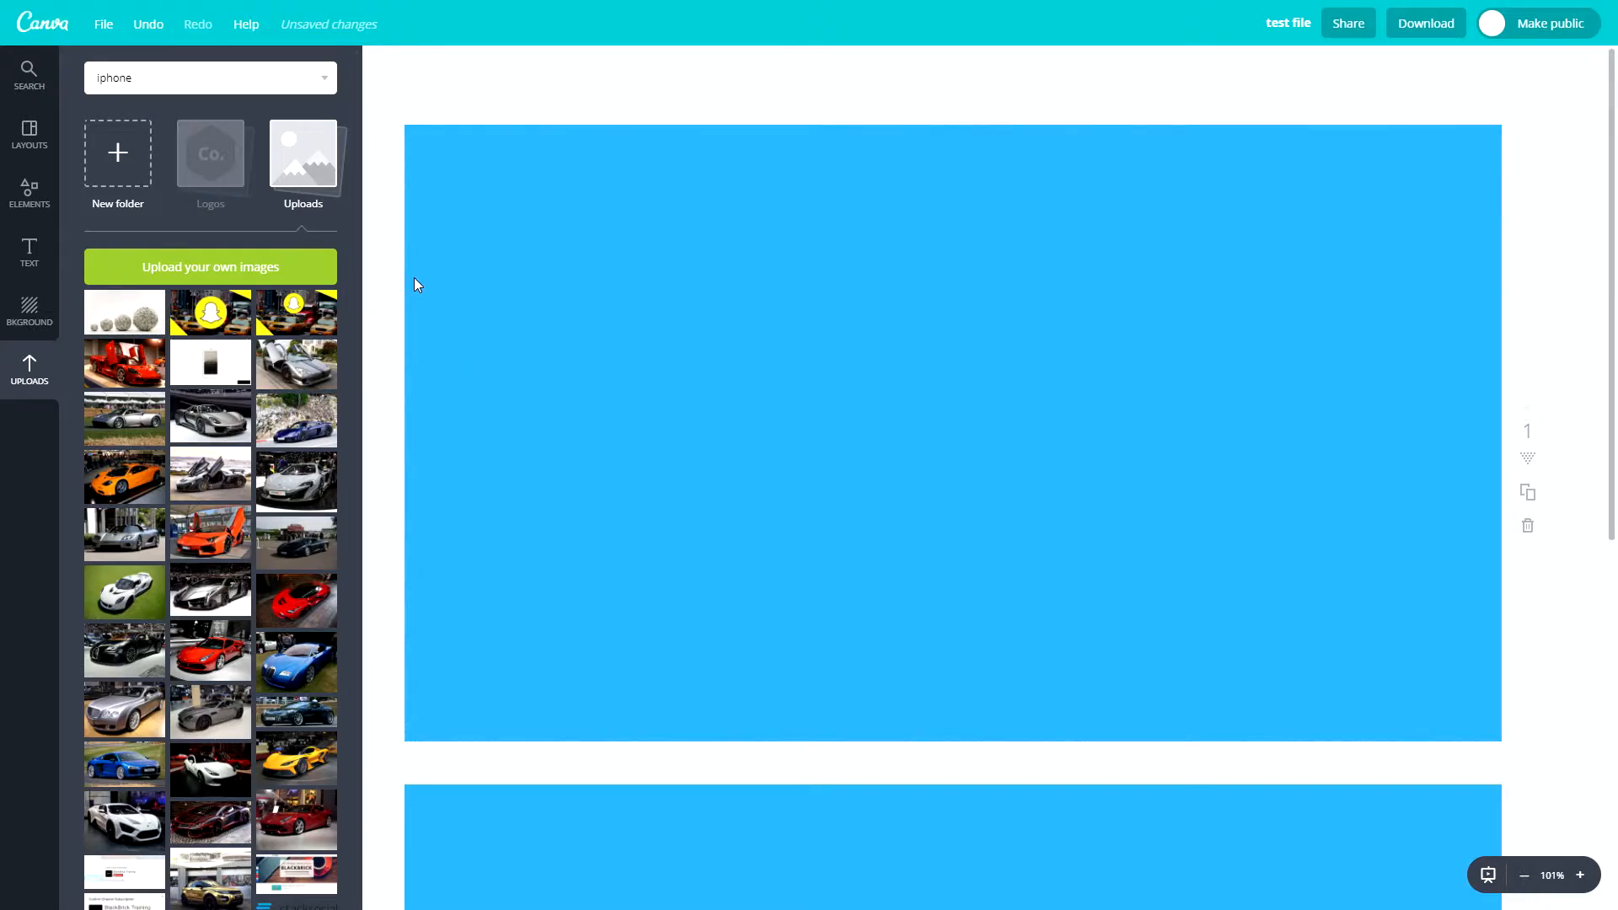
left_click(97, 310)
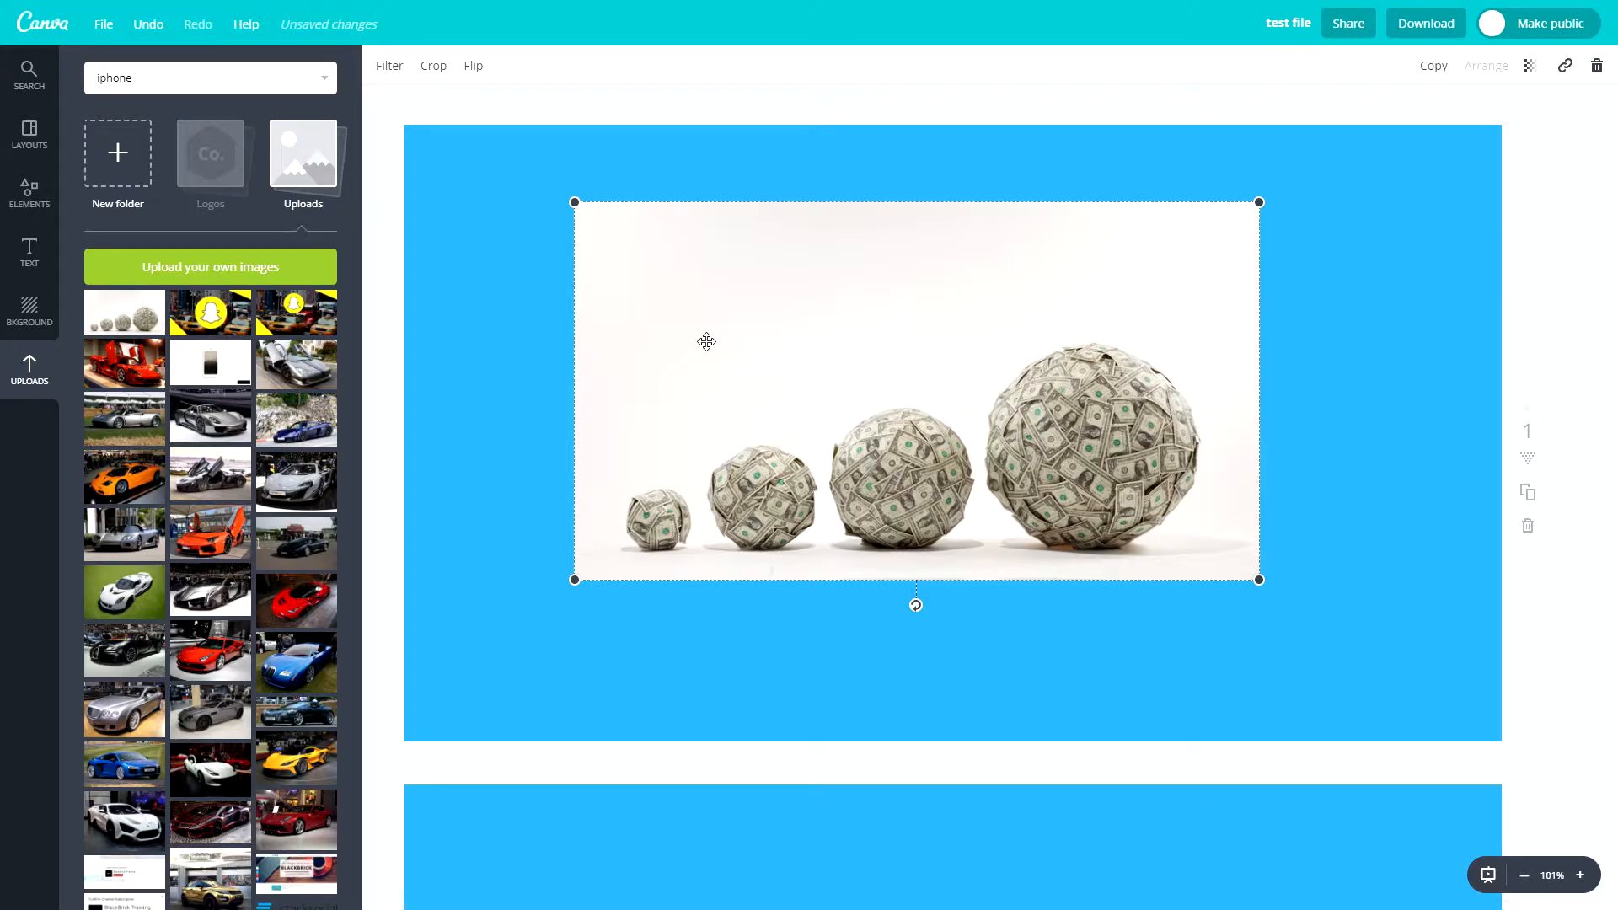
key("Delete")
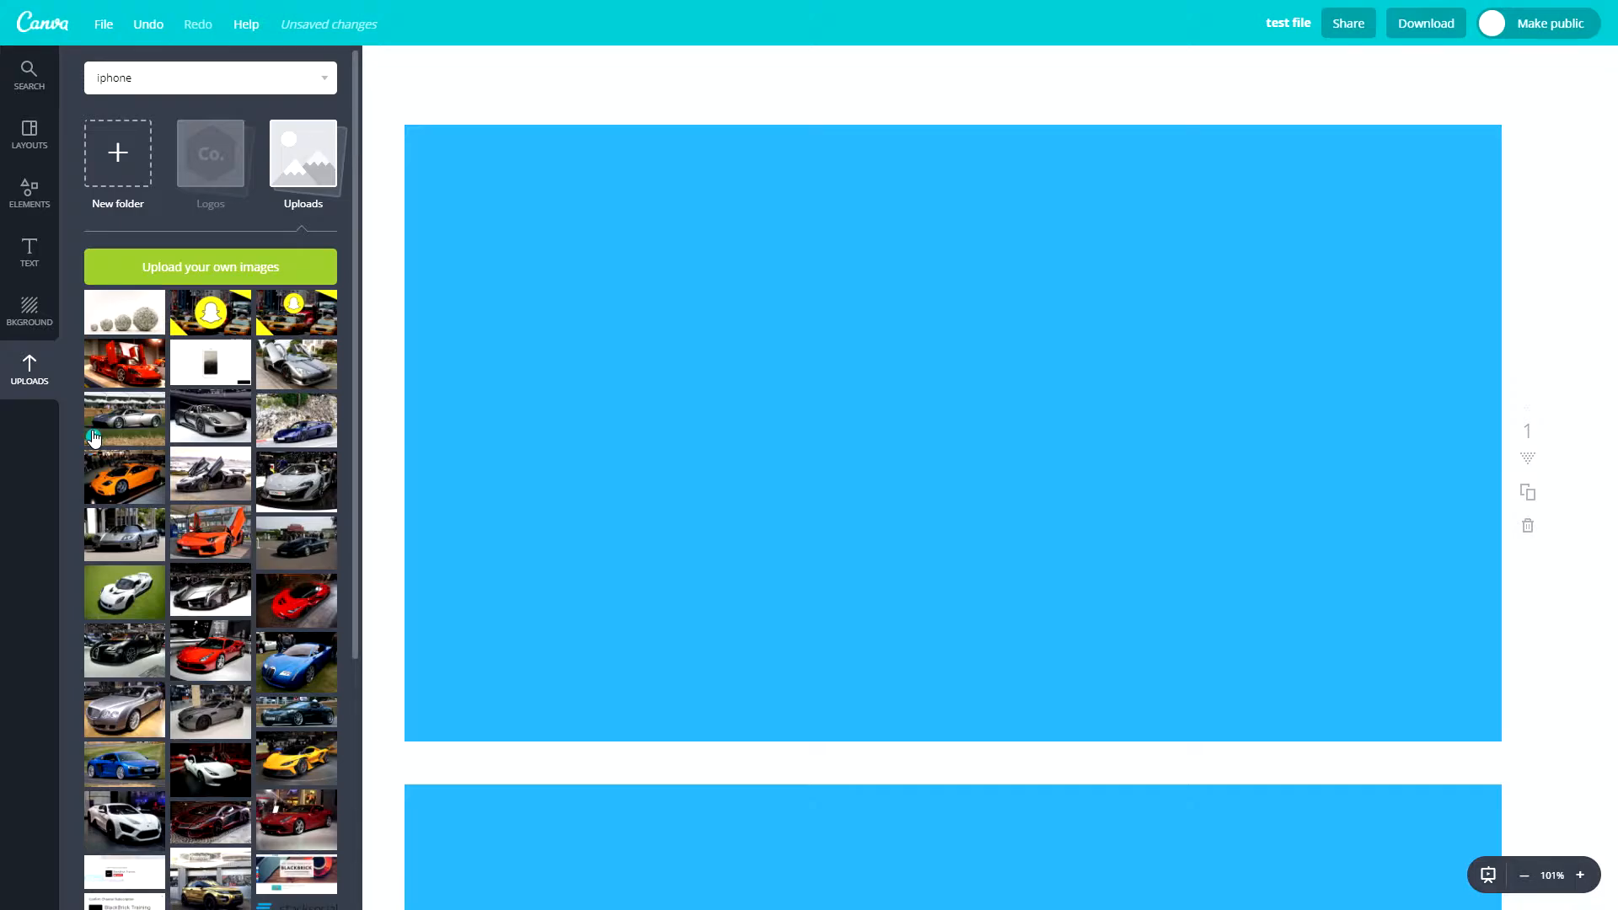
- Look further through the uploaded images and try placing the BlackBrick website screenshot on the page
scroll(376, 719, "down", 4)
scroll(287, 578, "down", 3)
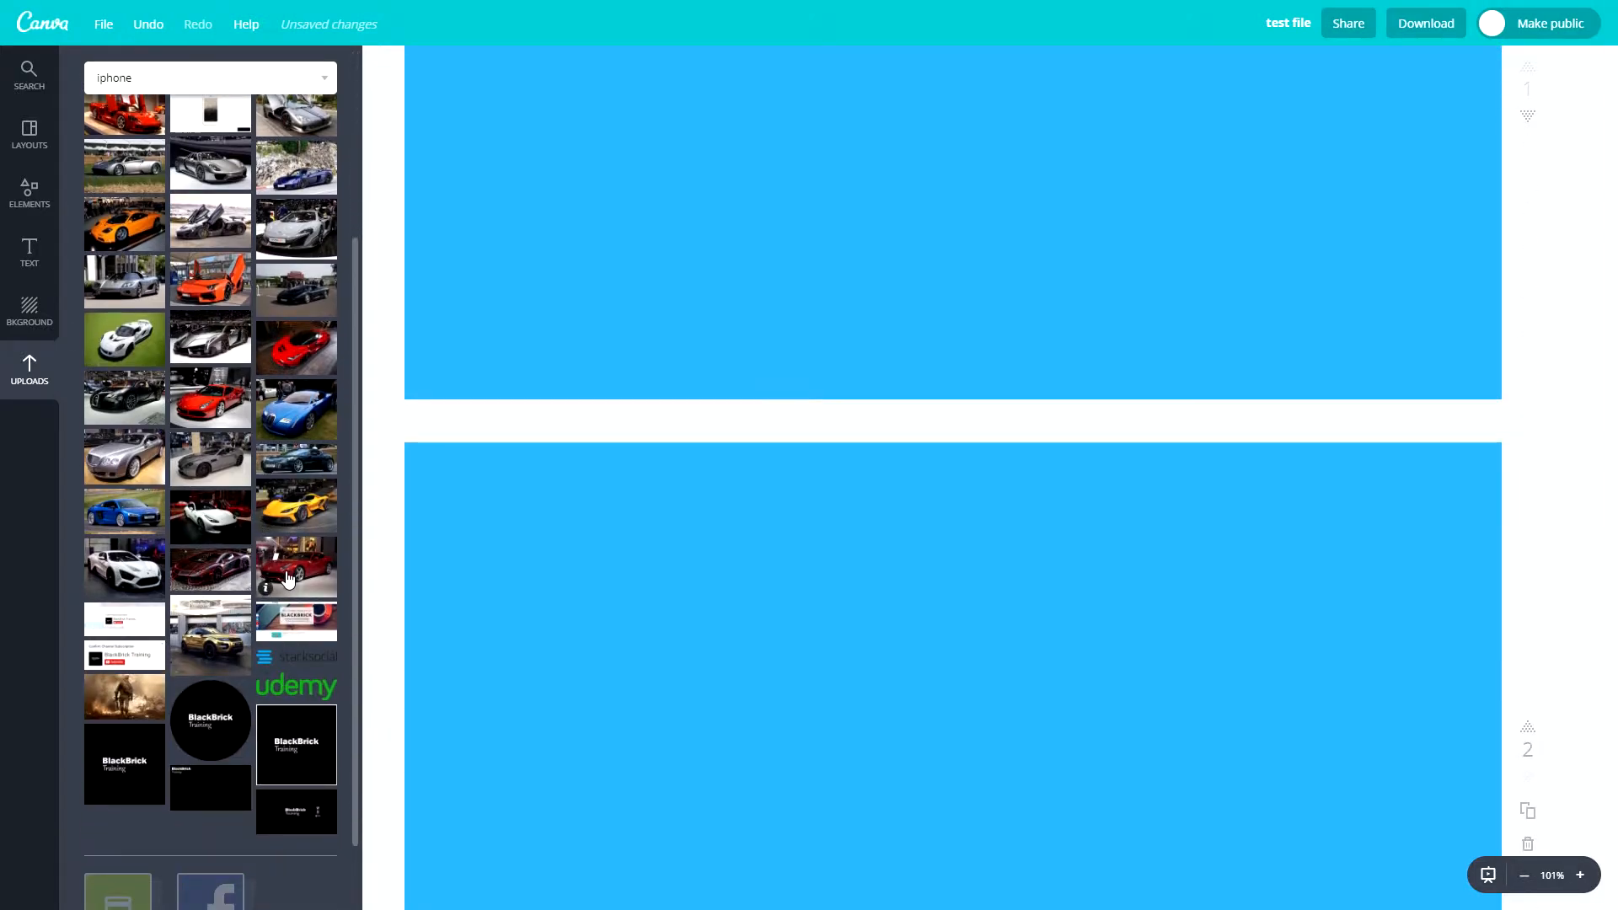
left_click(296, 621)
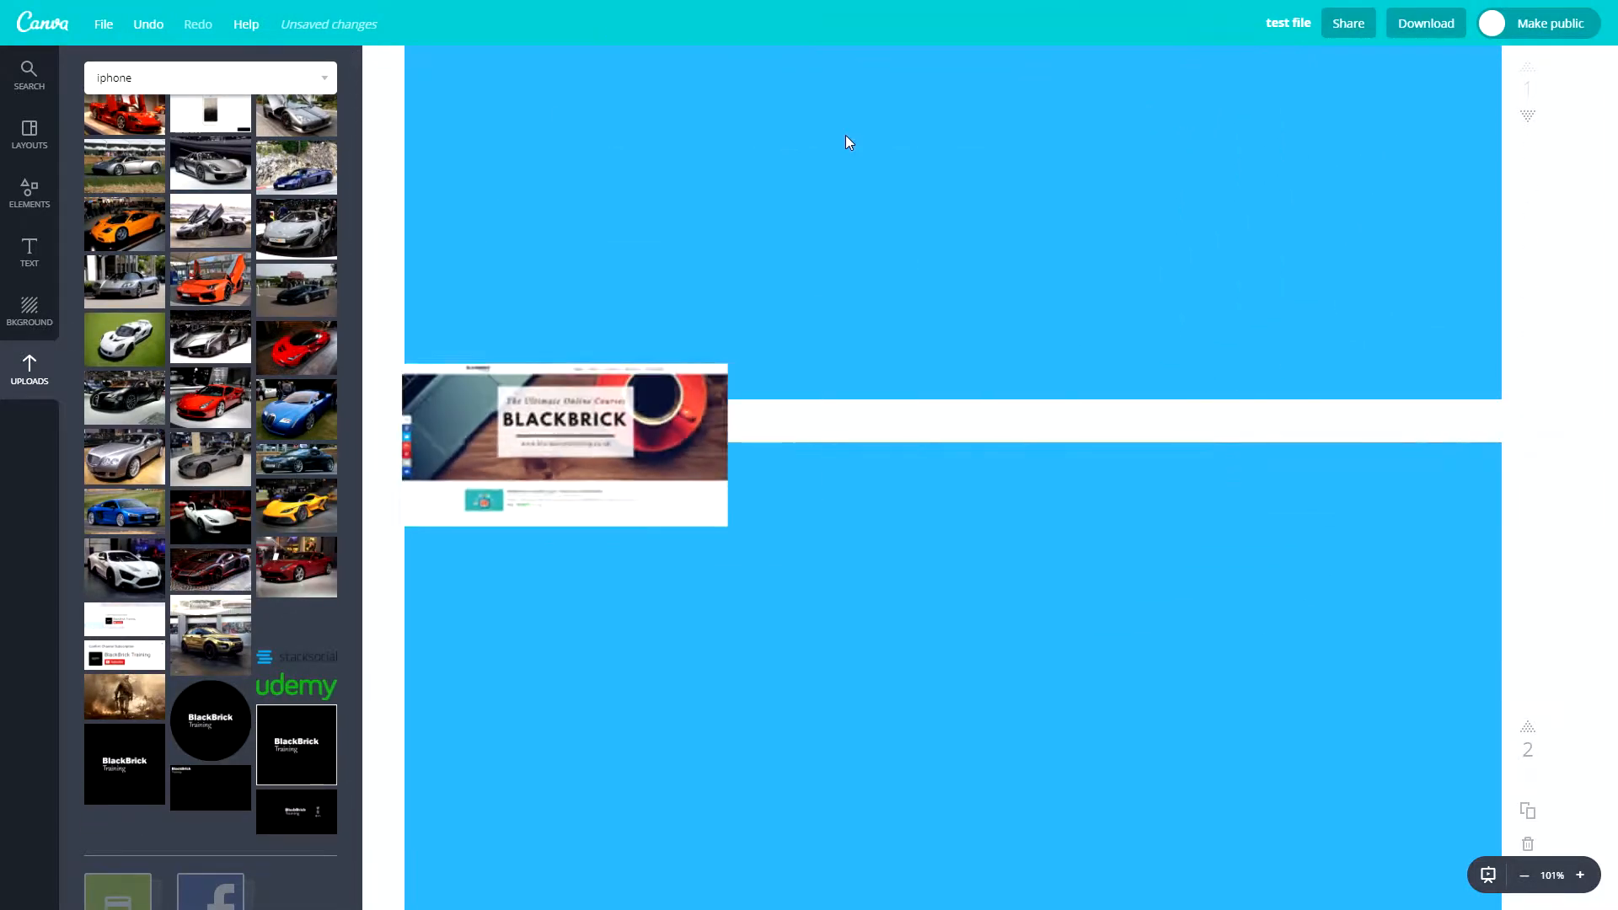
scroll(157, 483, "up", 3)
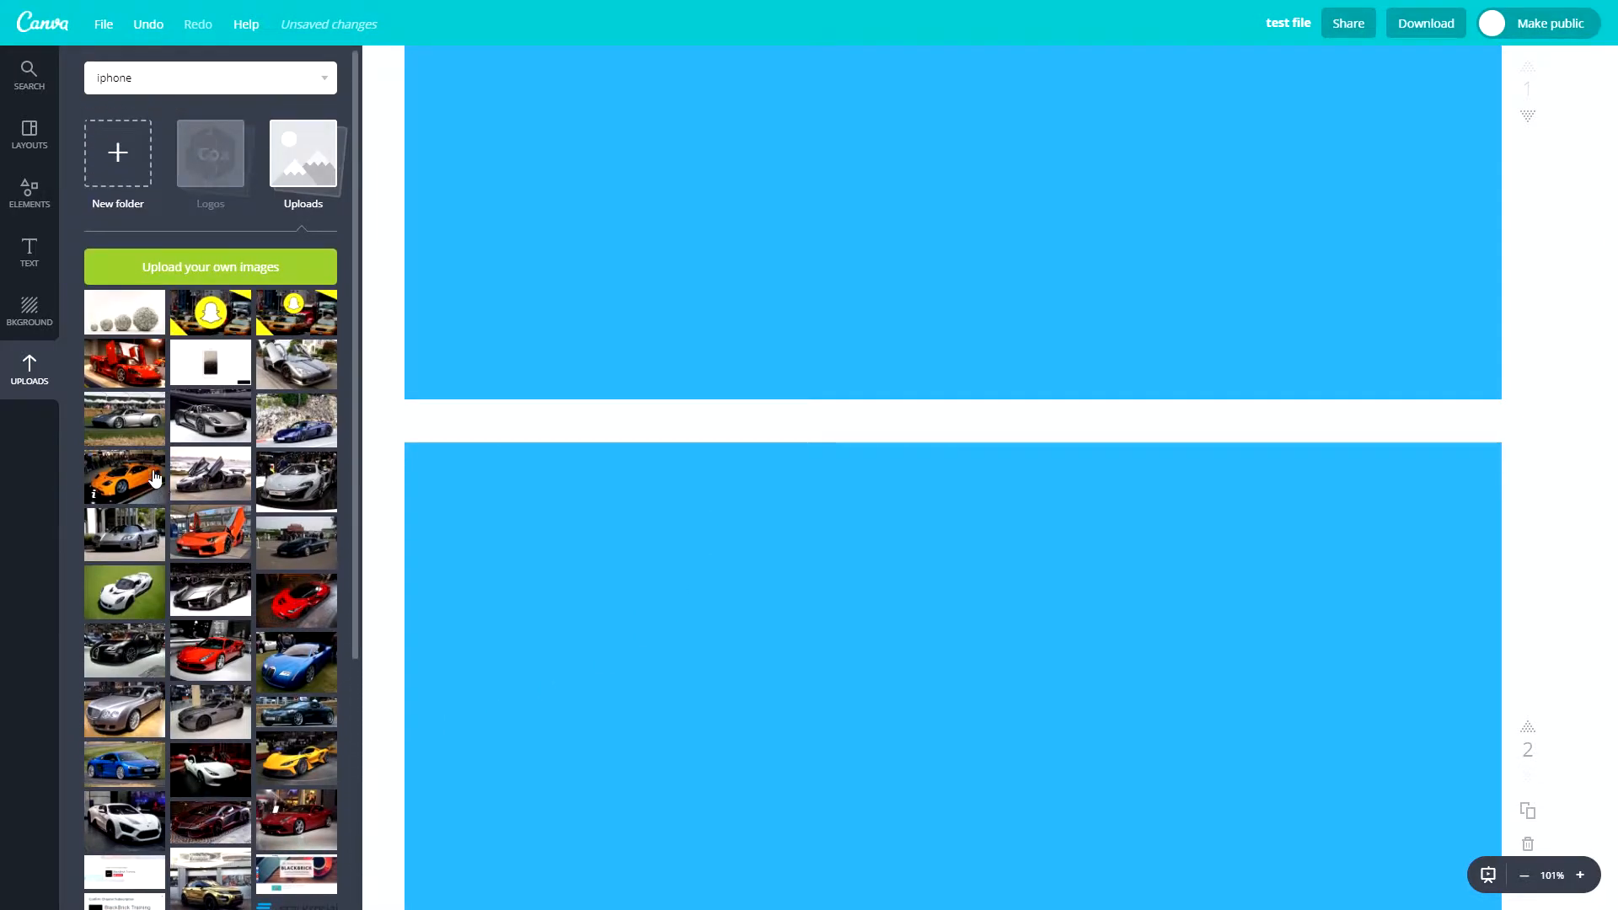
- Clear the image search term and look over both blue pages and the listed iphone images
left_click(48, 79)
key("BackSpace")
left_click(767, 278)
scroll(770, 282, "up", 4)
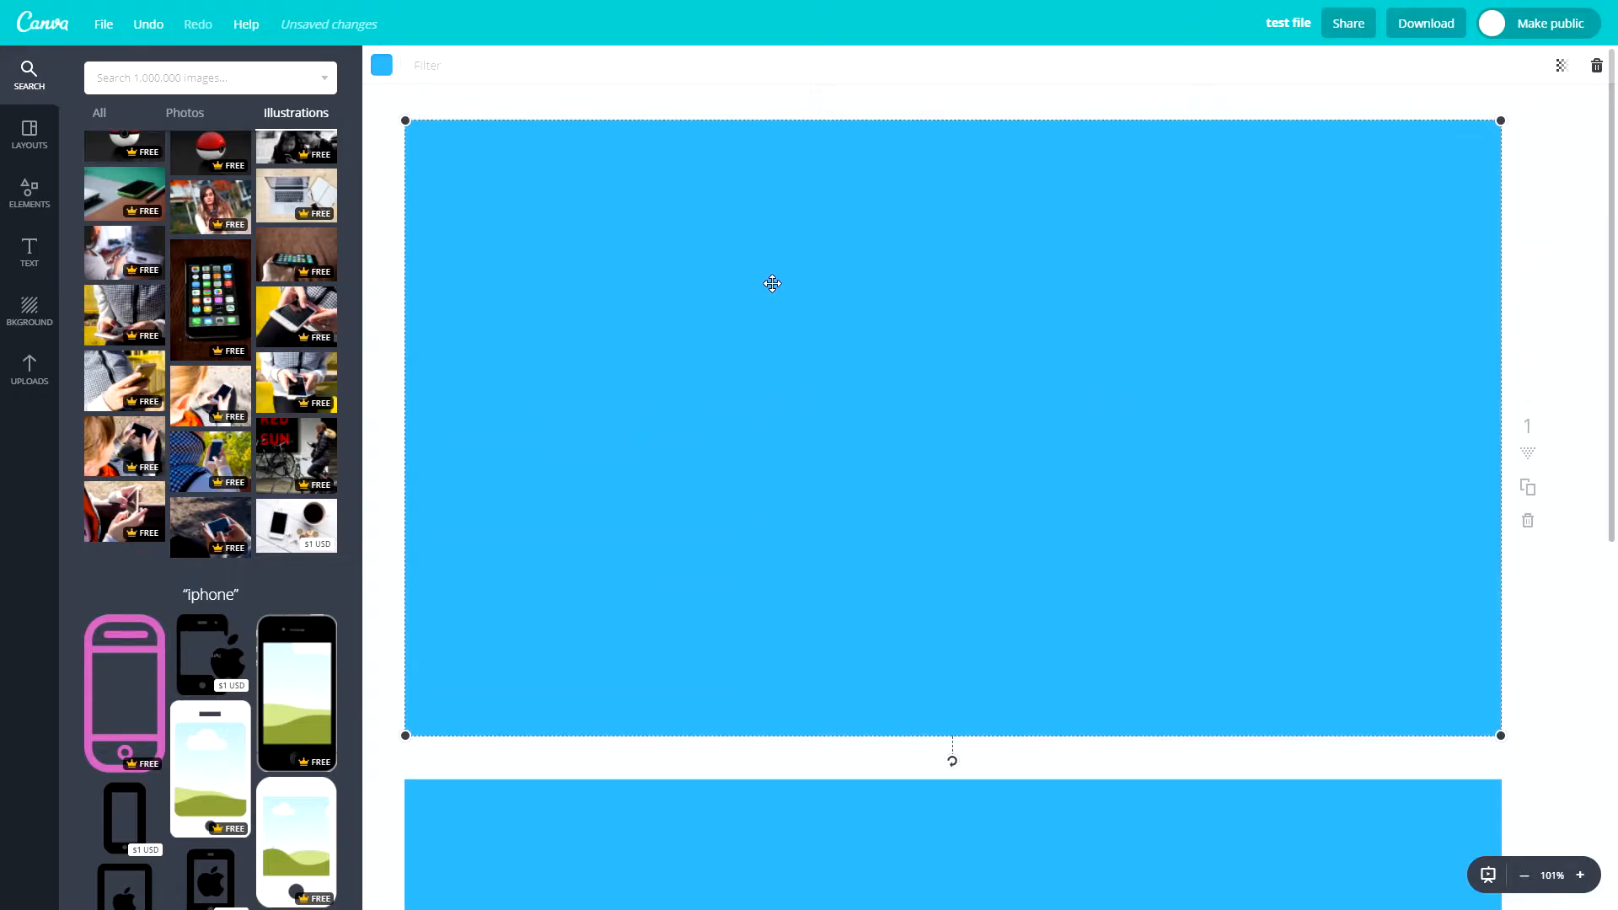
scroll(758, 295, "down", 4)
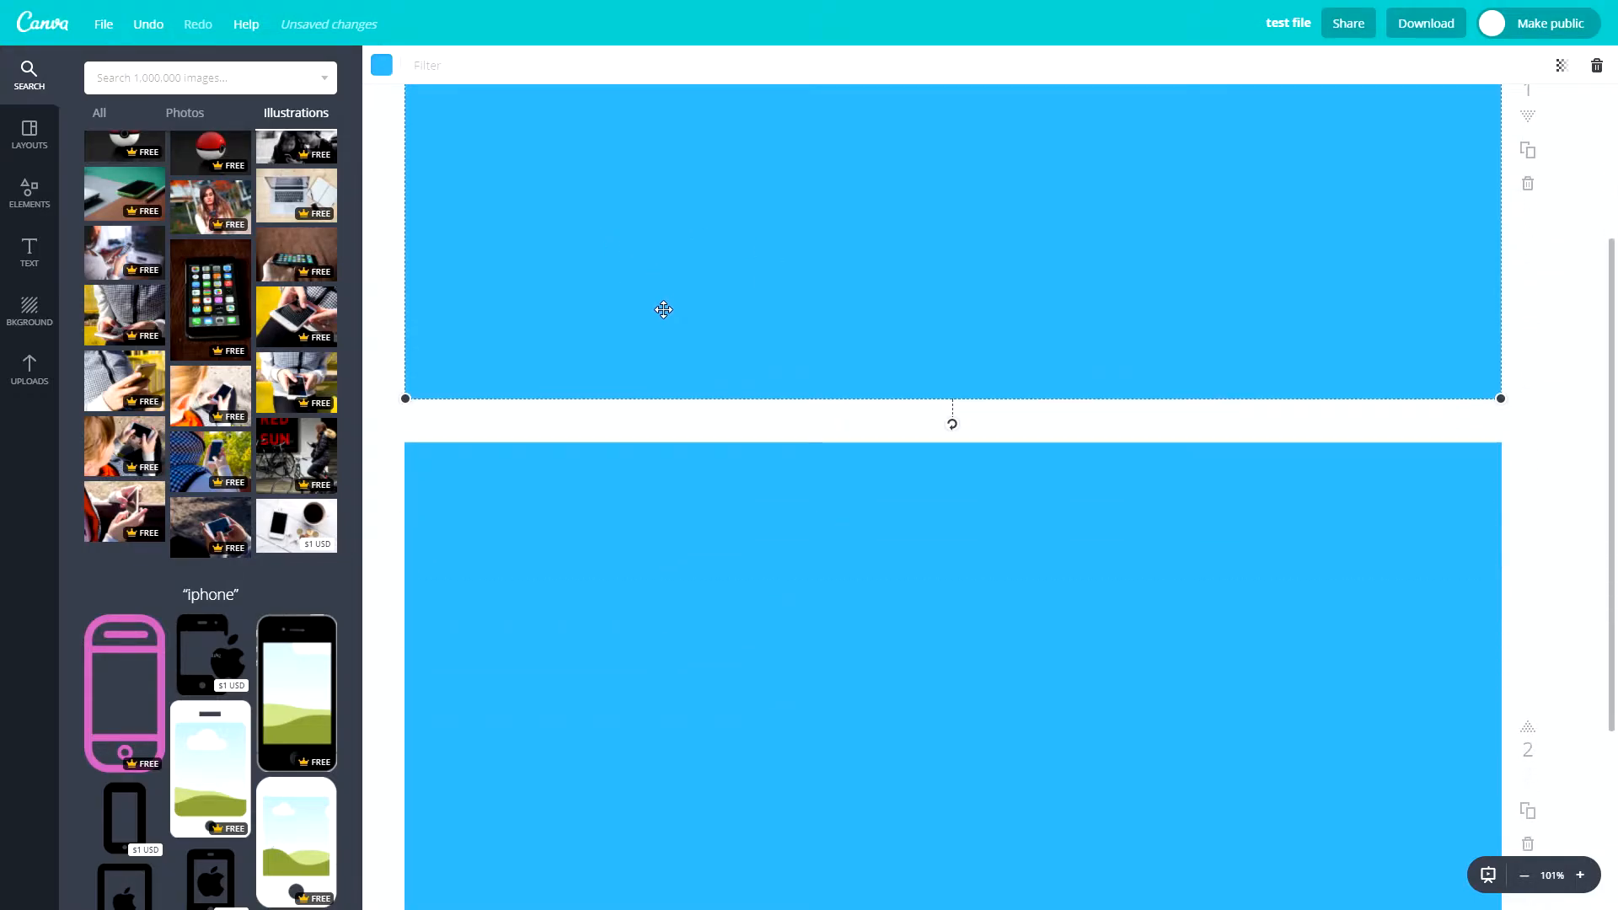
scroll(649, 341, "down", 4)
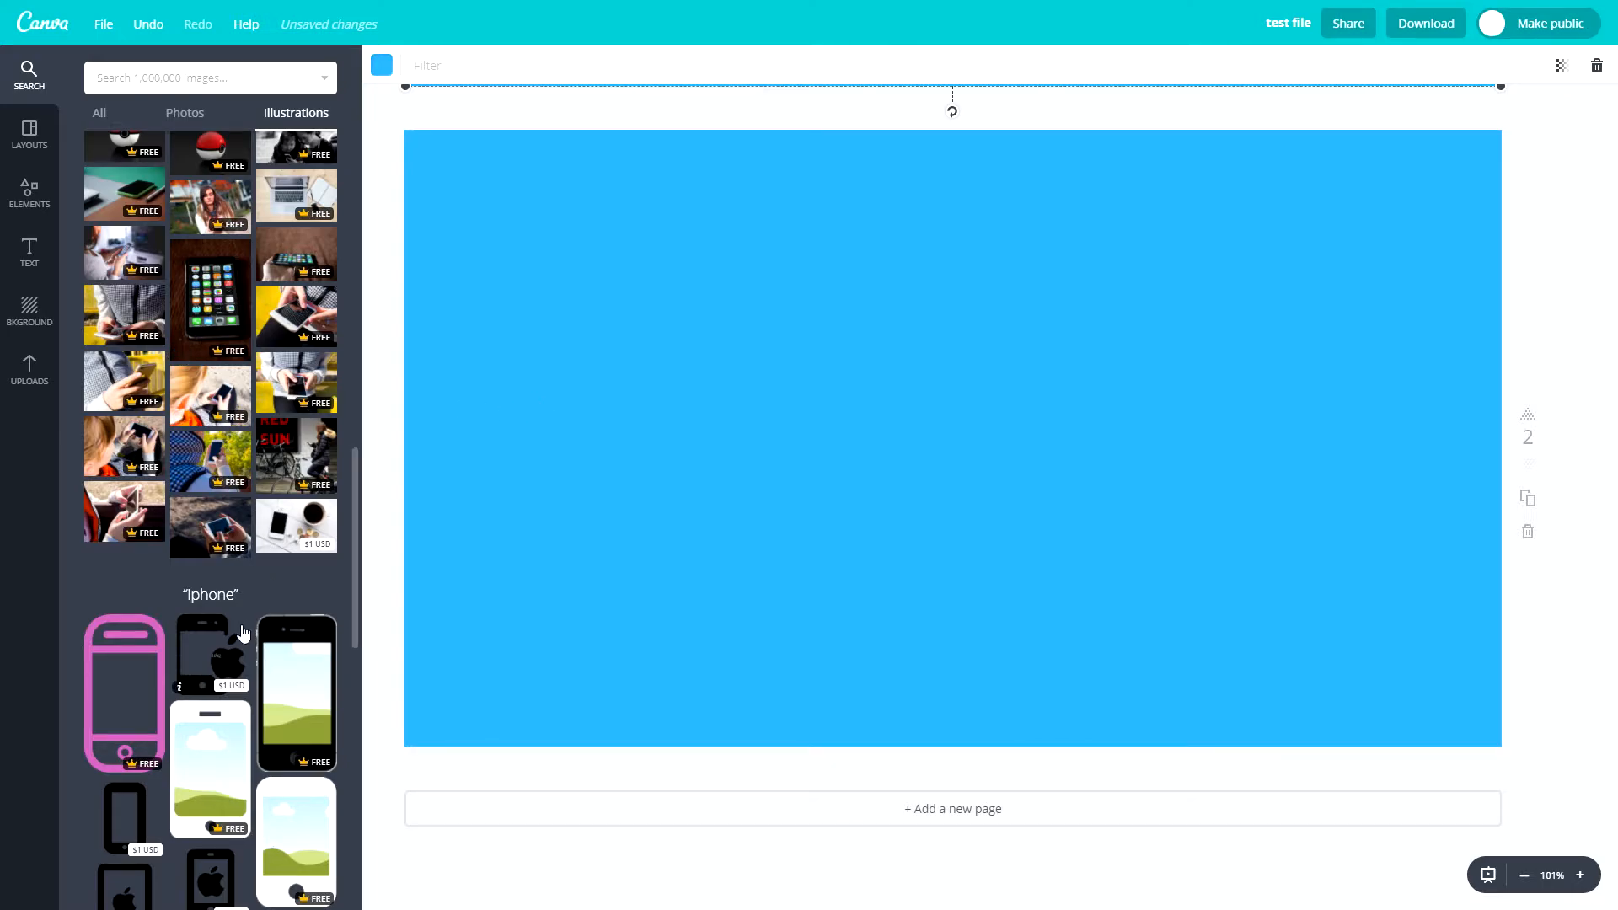
scroll(253, 514, "down", 5)
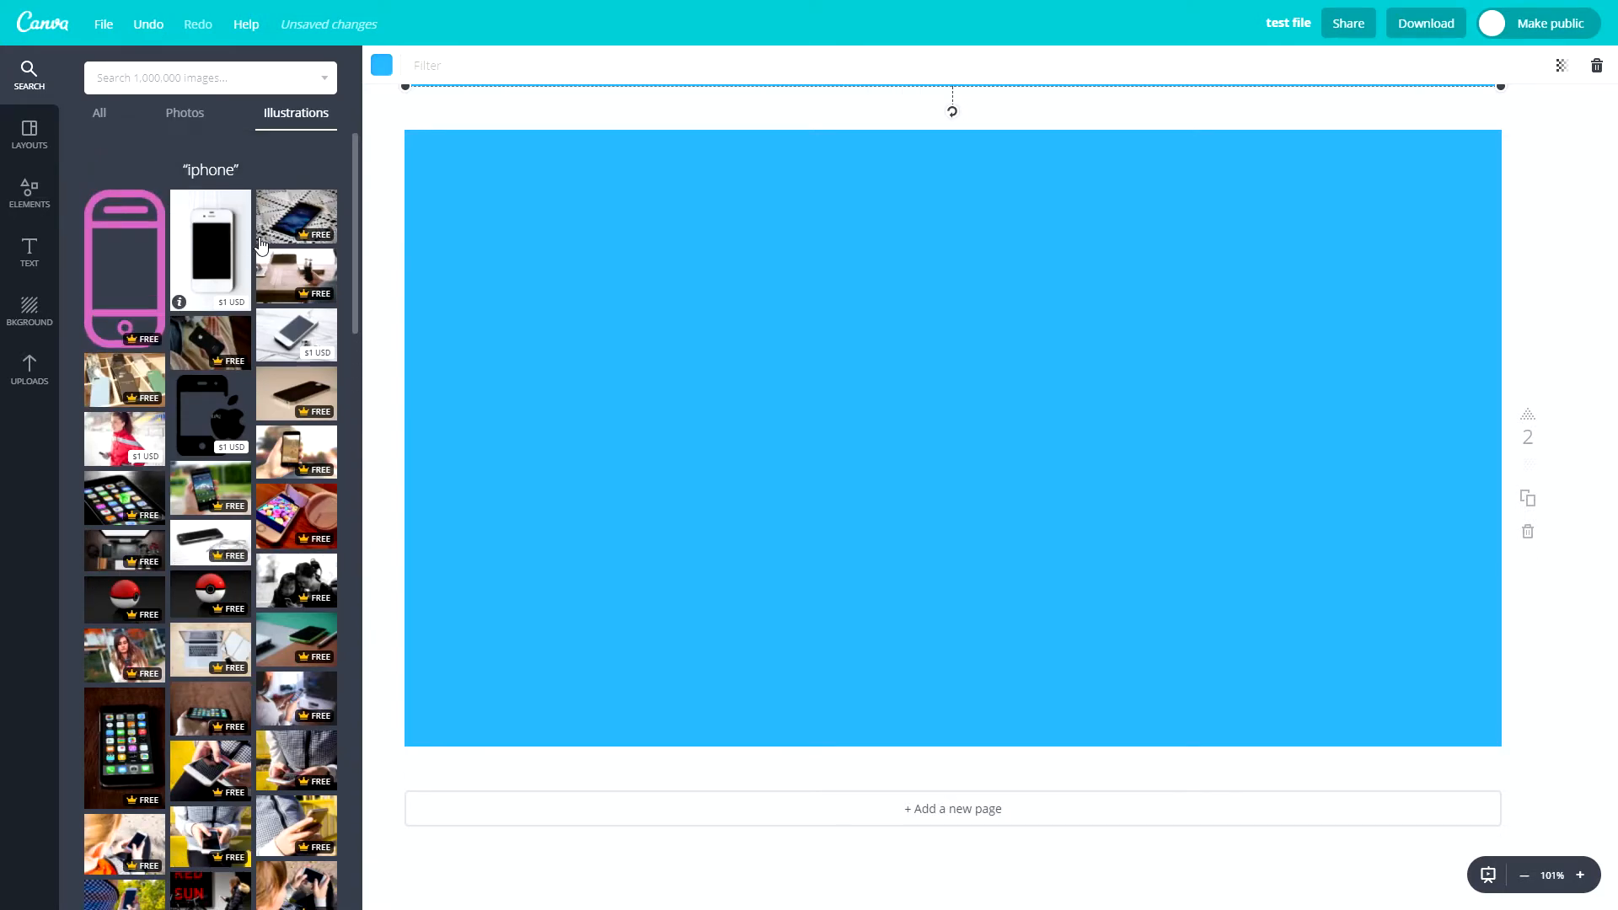